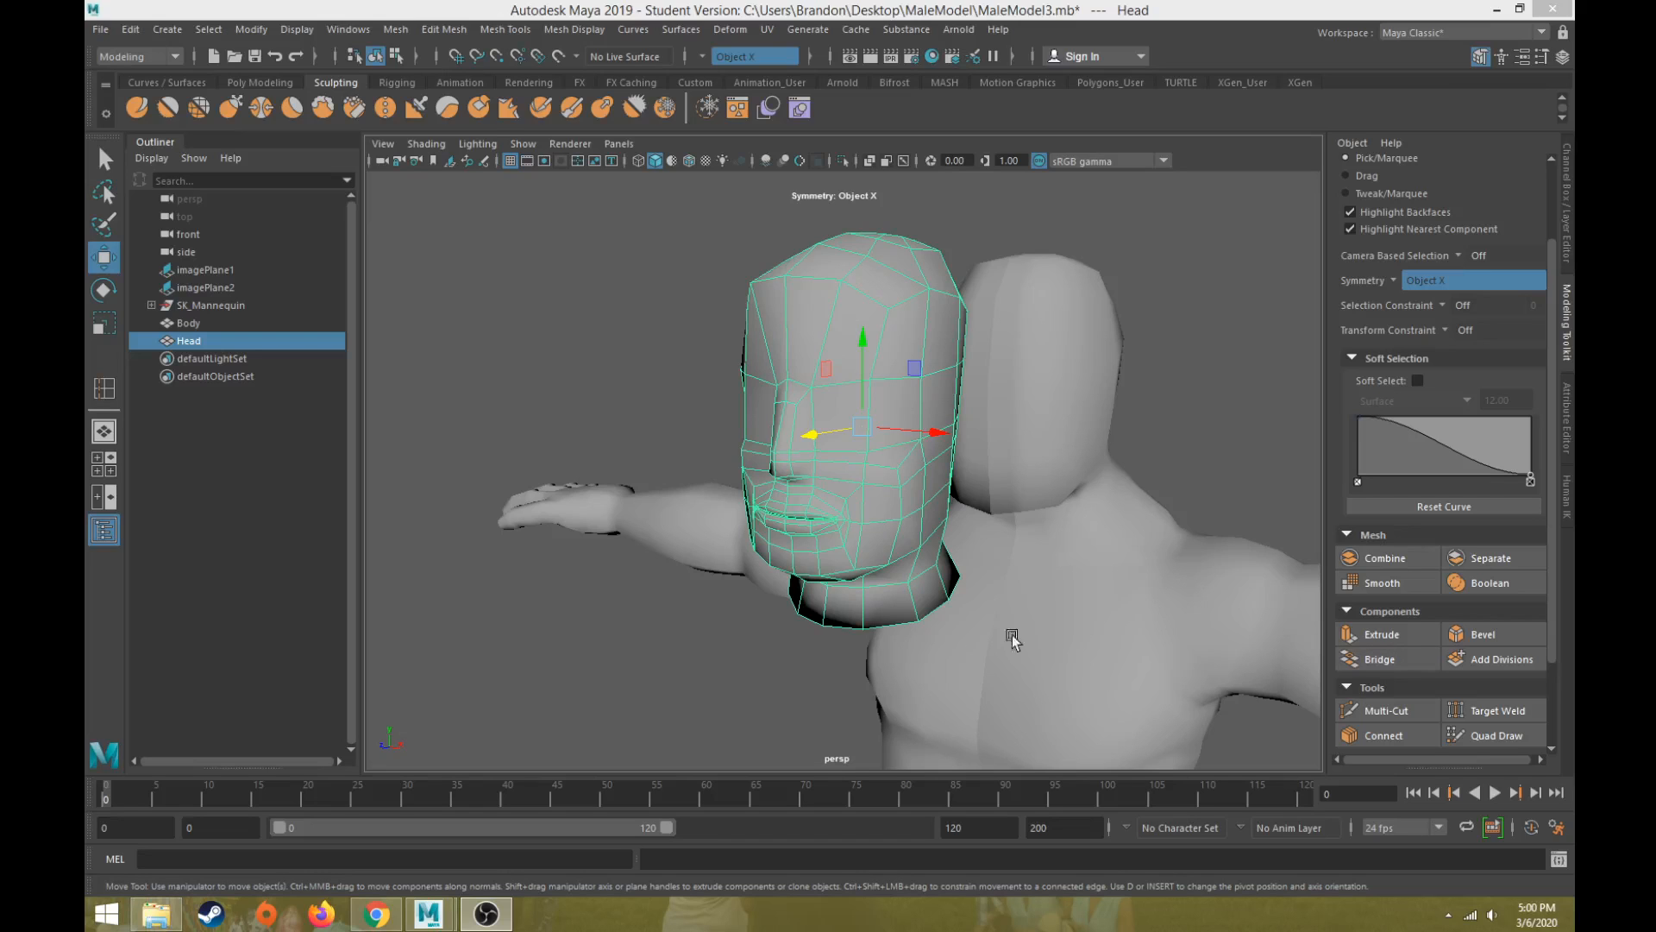
# Step: Select the faces around the nose tip on the head mesh and extrude them
pyautogui.keyDown('alt'); pyautogui.moveTo(669, 452); pyautogui.dragTo(725, 408, button='middle'); pyautogui.keyUp('alt')
pyautogui.scroll(5, 752, 437)
pyautogui.keyDown('alt'); pyautogui.moveTo(752, 436); pyautogui.dragTo(761, 402); pyautogui.keyUp('alt')
pyautogui.scroll(5, 761, 402)
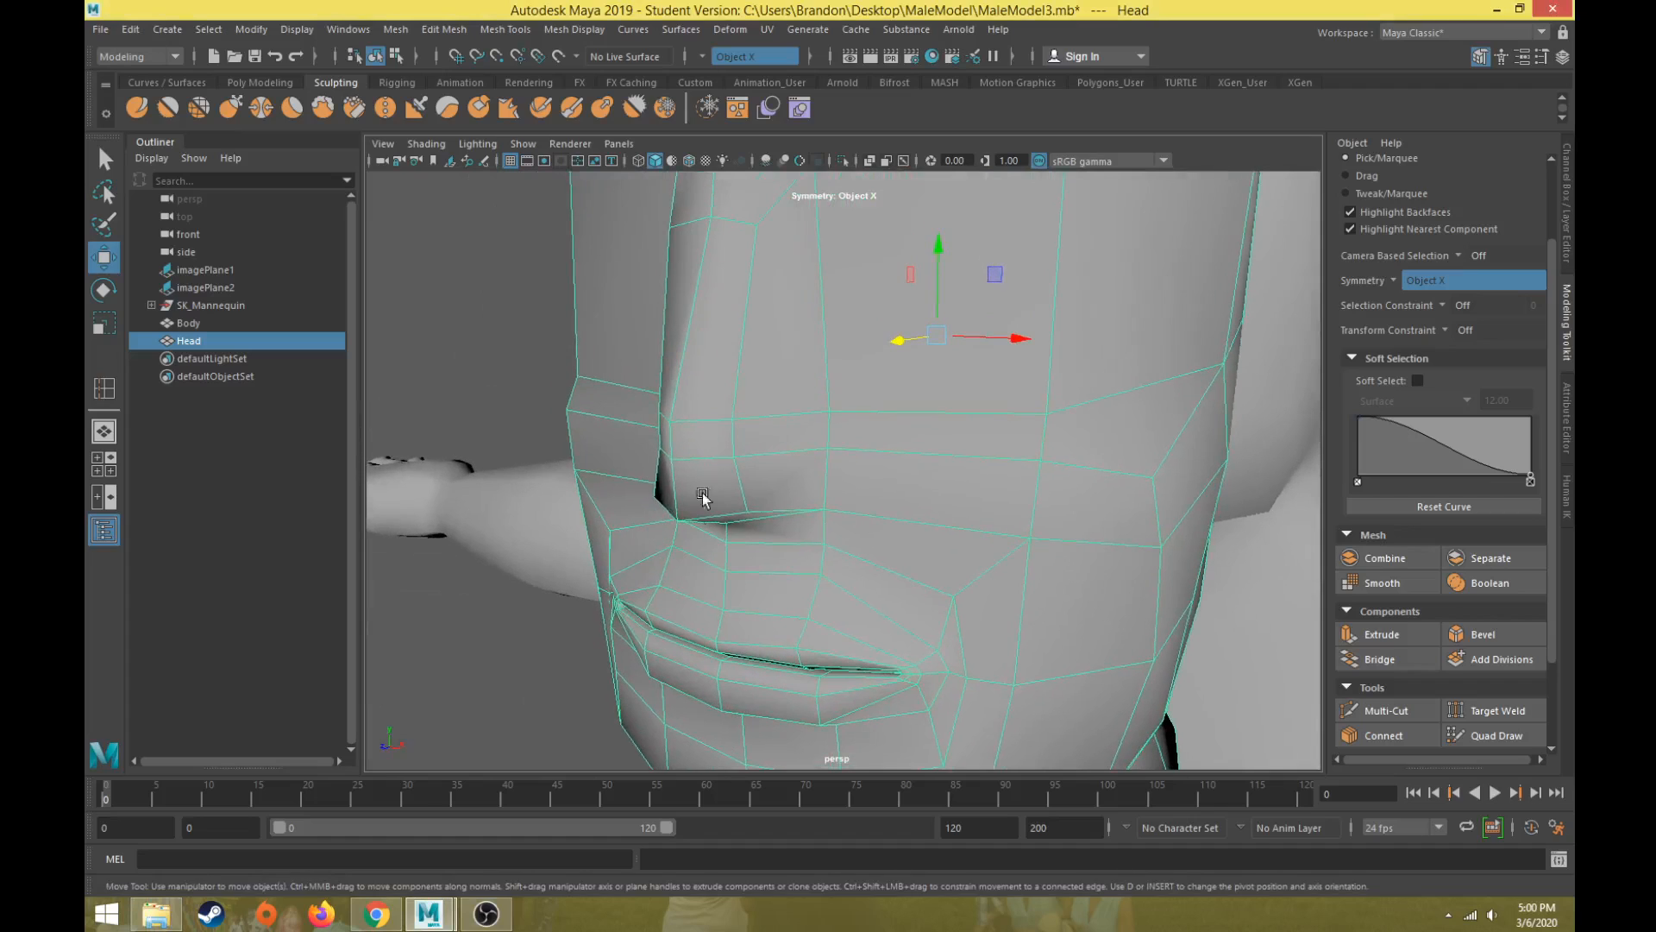
pyautogui.rightClick(695, 415)
pyautogui.click(695, 466)
pyautogui.keyDown('alt'); pyautogui.moveTo(695, 484); pyautogui.dragTo(798, 429); pyautogui.keyUp('alt')
pyautogui.click(797, 429)
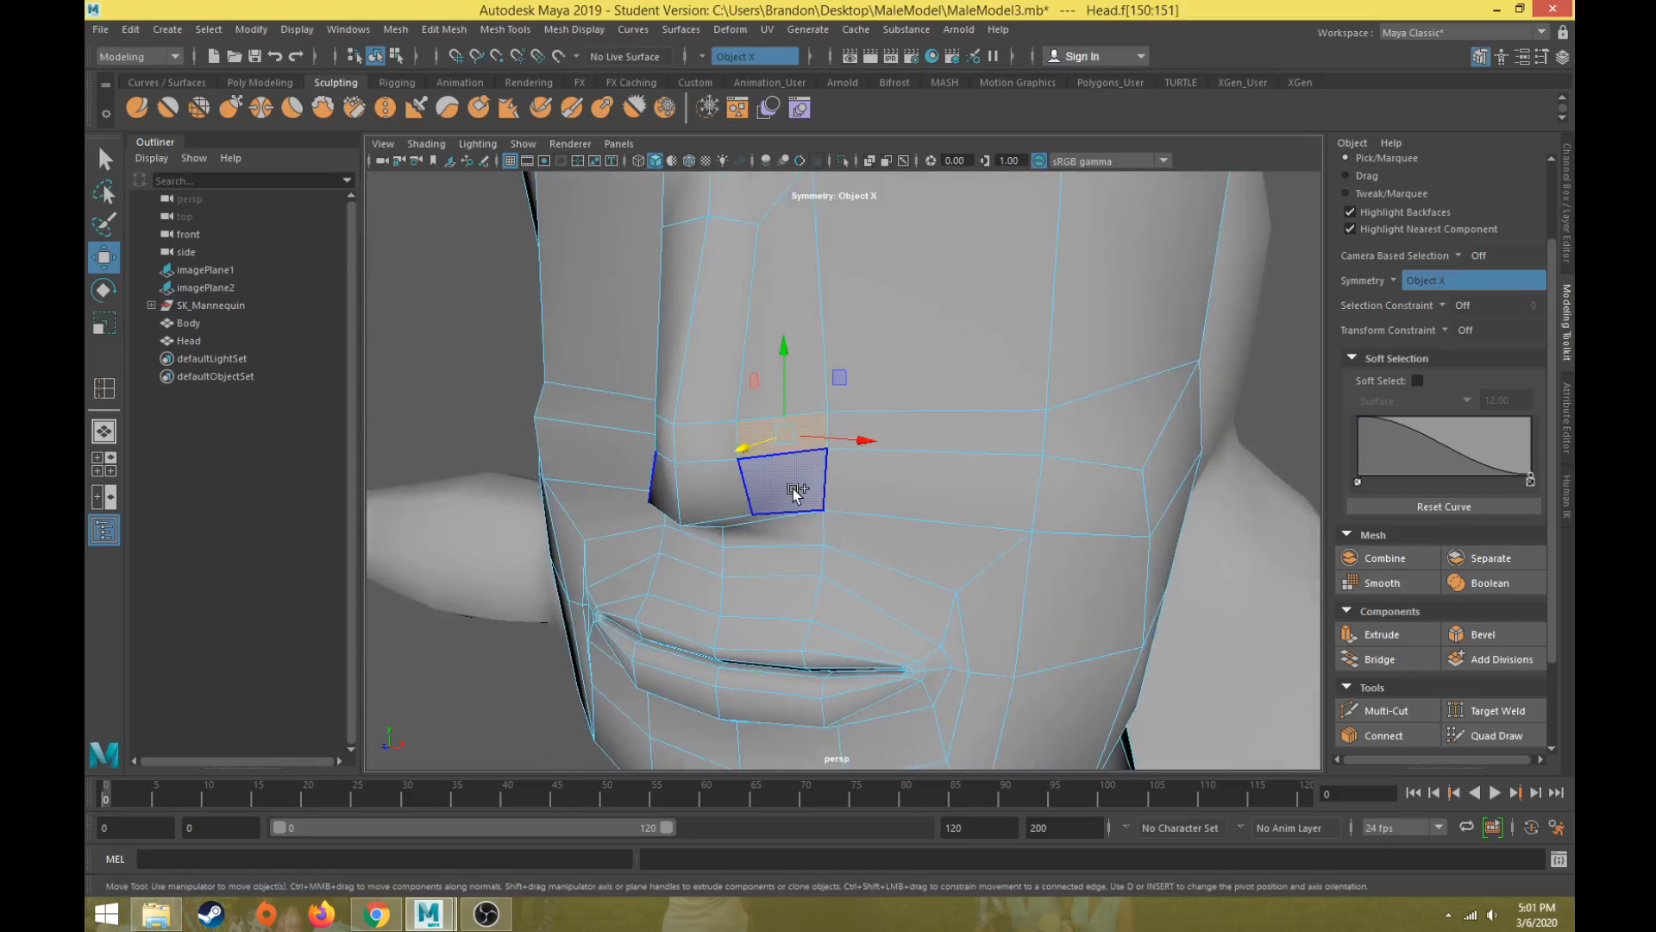
pyautogui.keyDown('alt'); pyautogui.moveTo(758, 483); pyautogui.dragTo(765, 466); pyautogui.keyUp('alt')
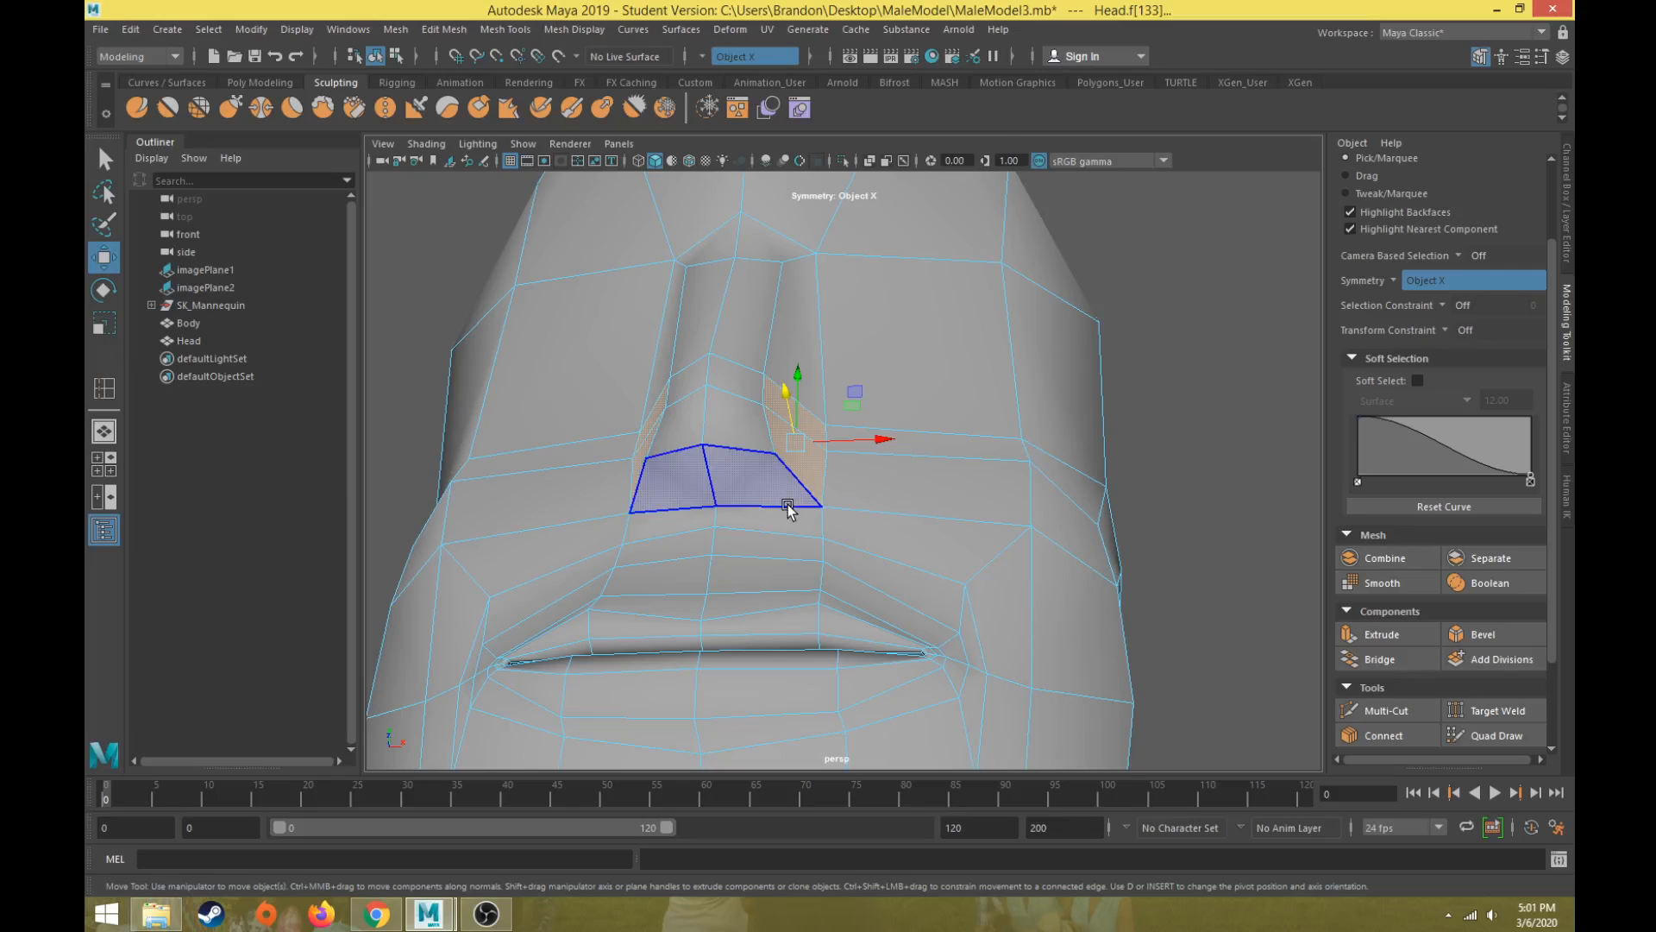
pyautogui.click(733, 406)
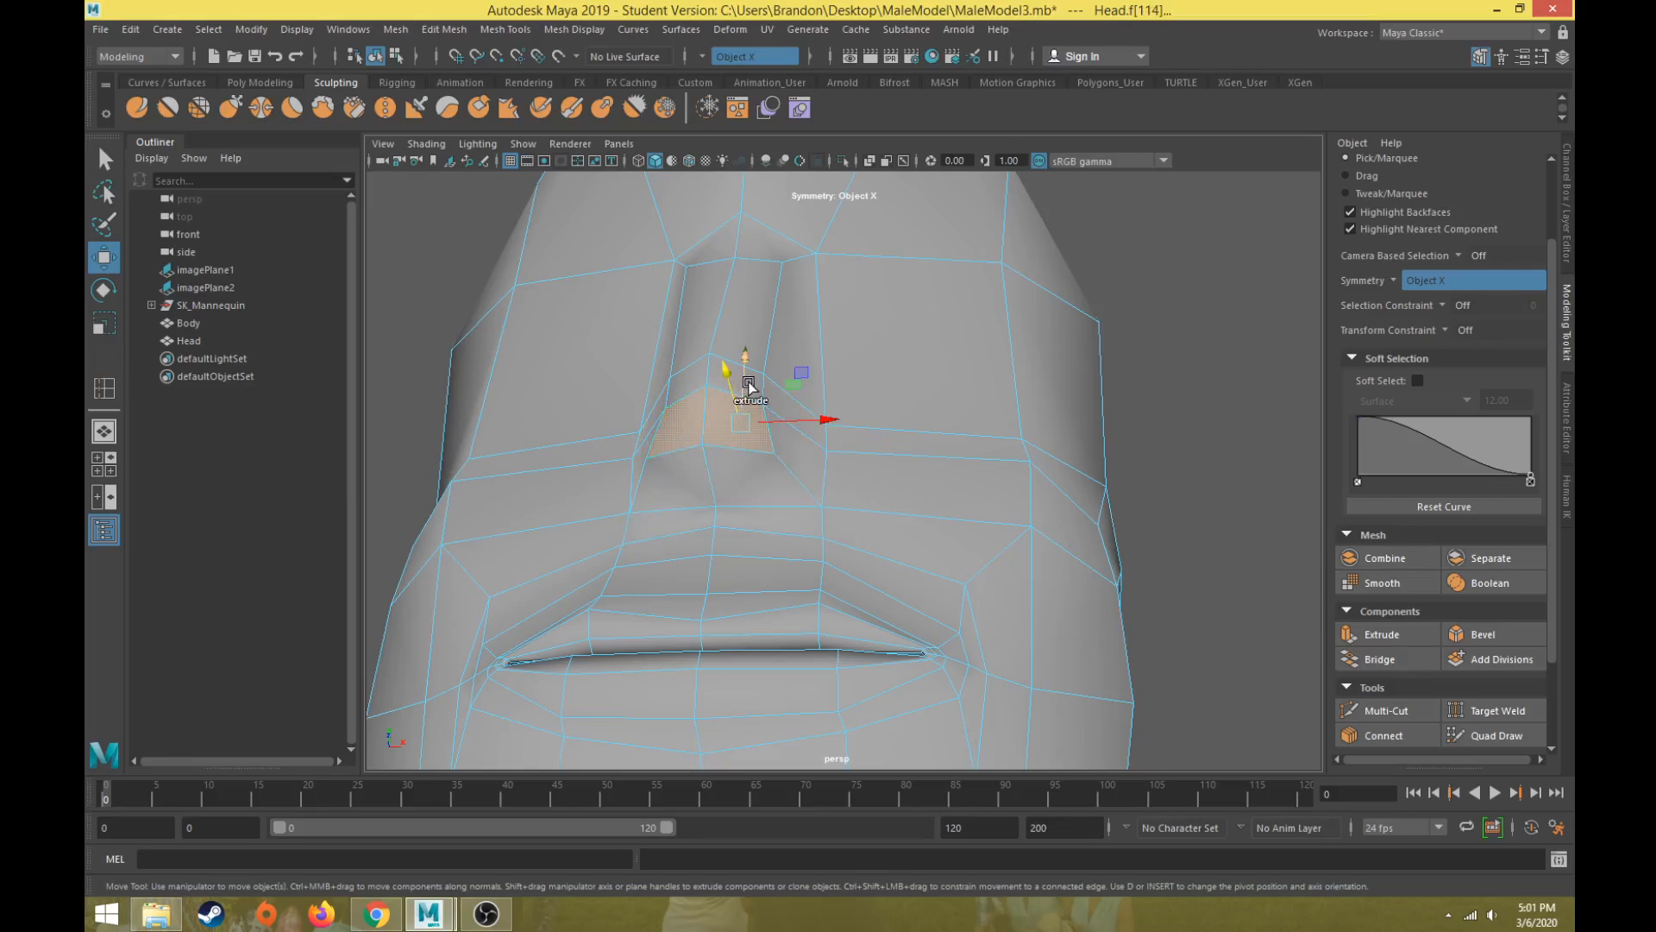
pyautogui.press('q')
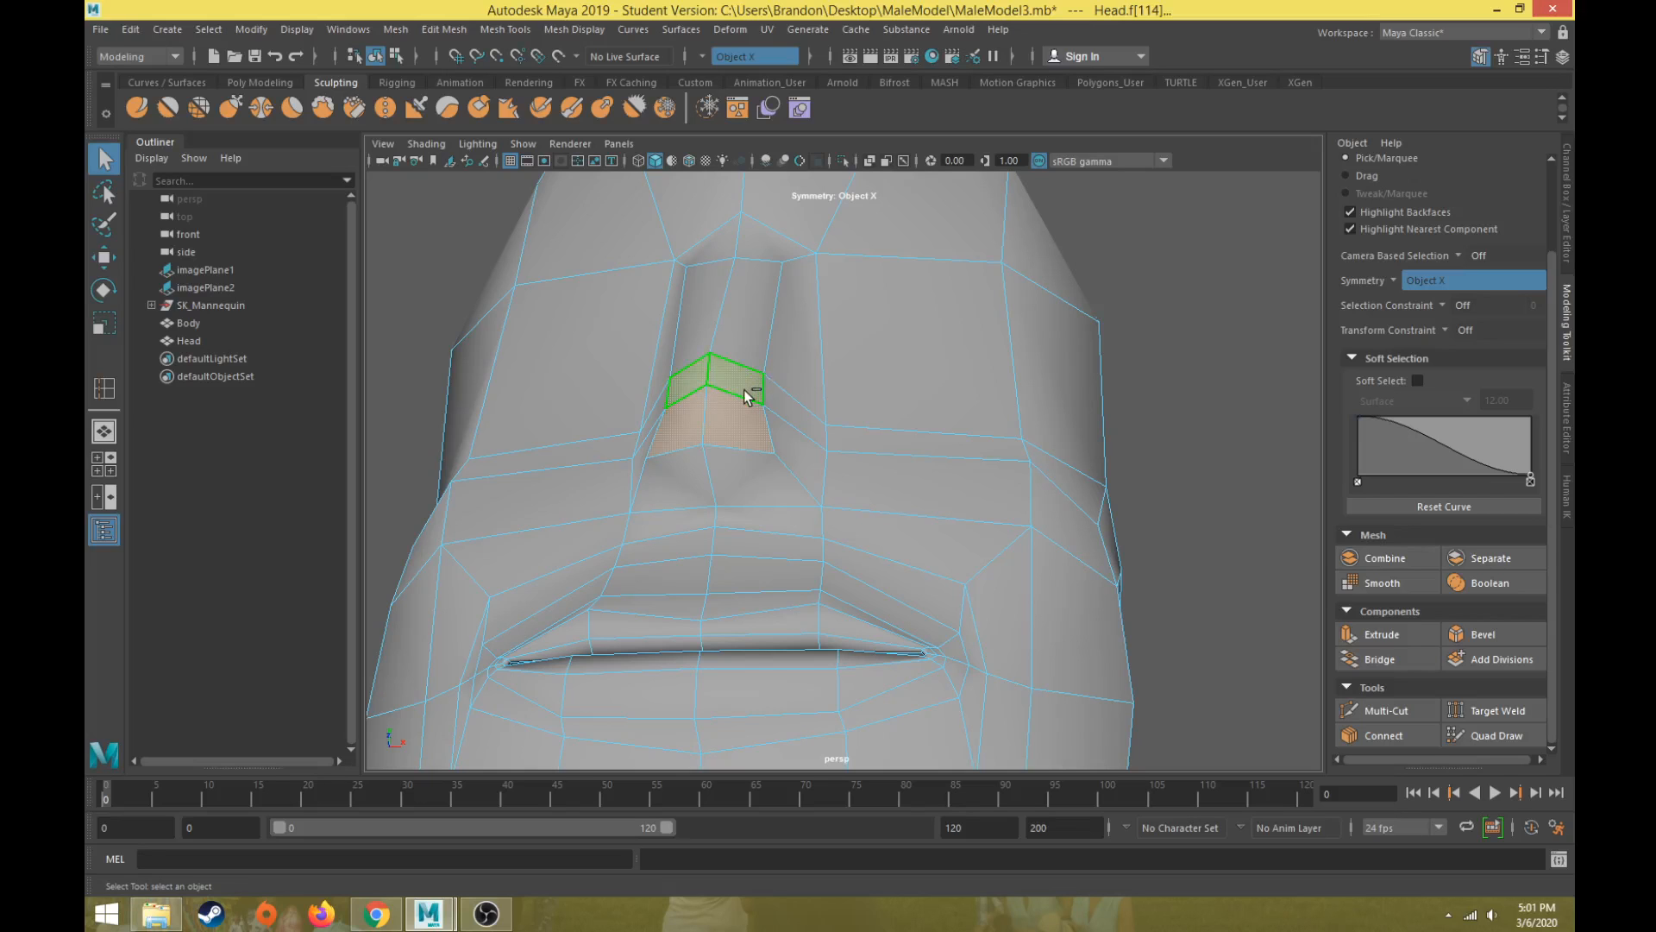
pyautogui.keyDown('alt'); pyautogui.moveTo(531, 544); pyautogui.dragTo(695, 499); pyautogui.keyUp('alt')
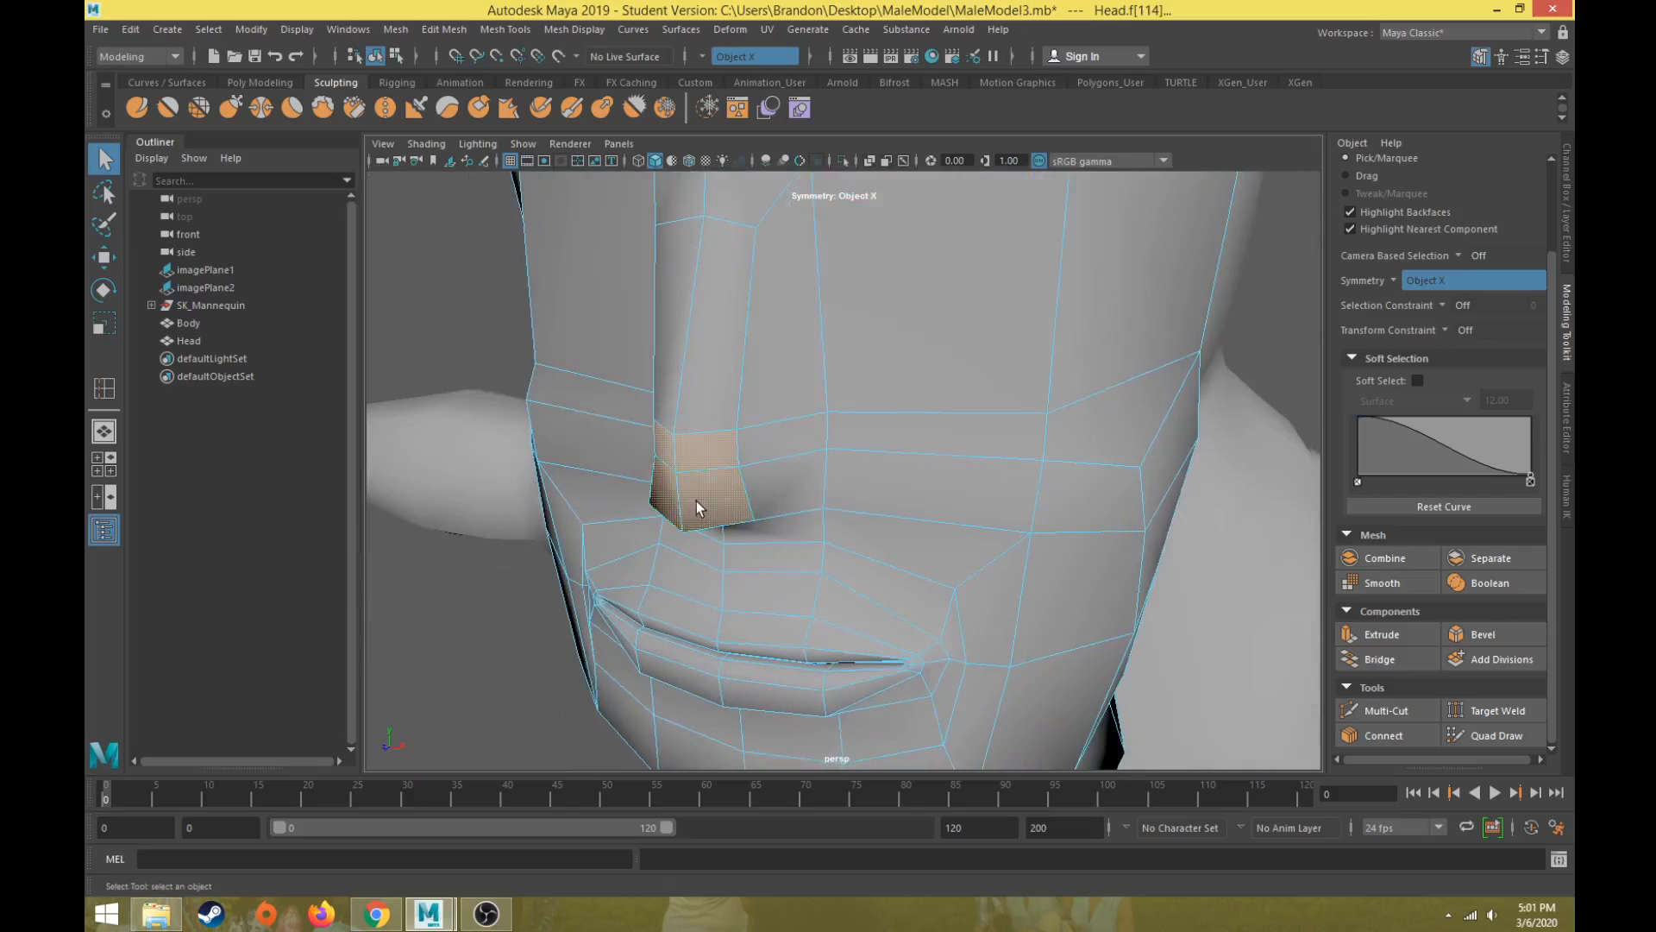
pyautogui.click(1382, 634)
# Step: Pull the extruded nose-tip faces outward from the face and scale them to form the nose bulb
pyautogui.keyDown('alt'); pyautogui.moveTo(1131, 584); pyautogui.dragTo(639, 431); pyautogui.keyUp('alt')
pyautogui.press('w')
pyautogui.hotkey('ctrl', 'z')
pyautogui.click(648, 468)
pyautogui.click(713, 401)
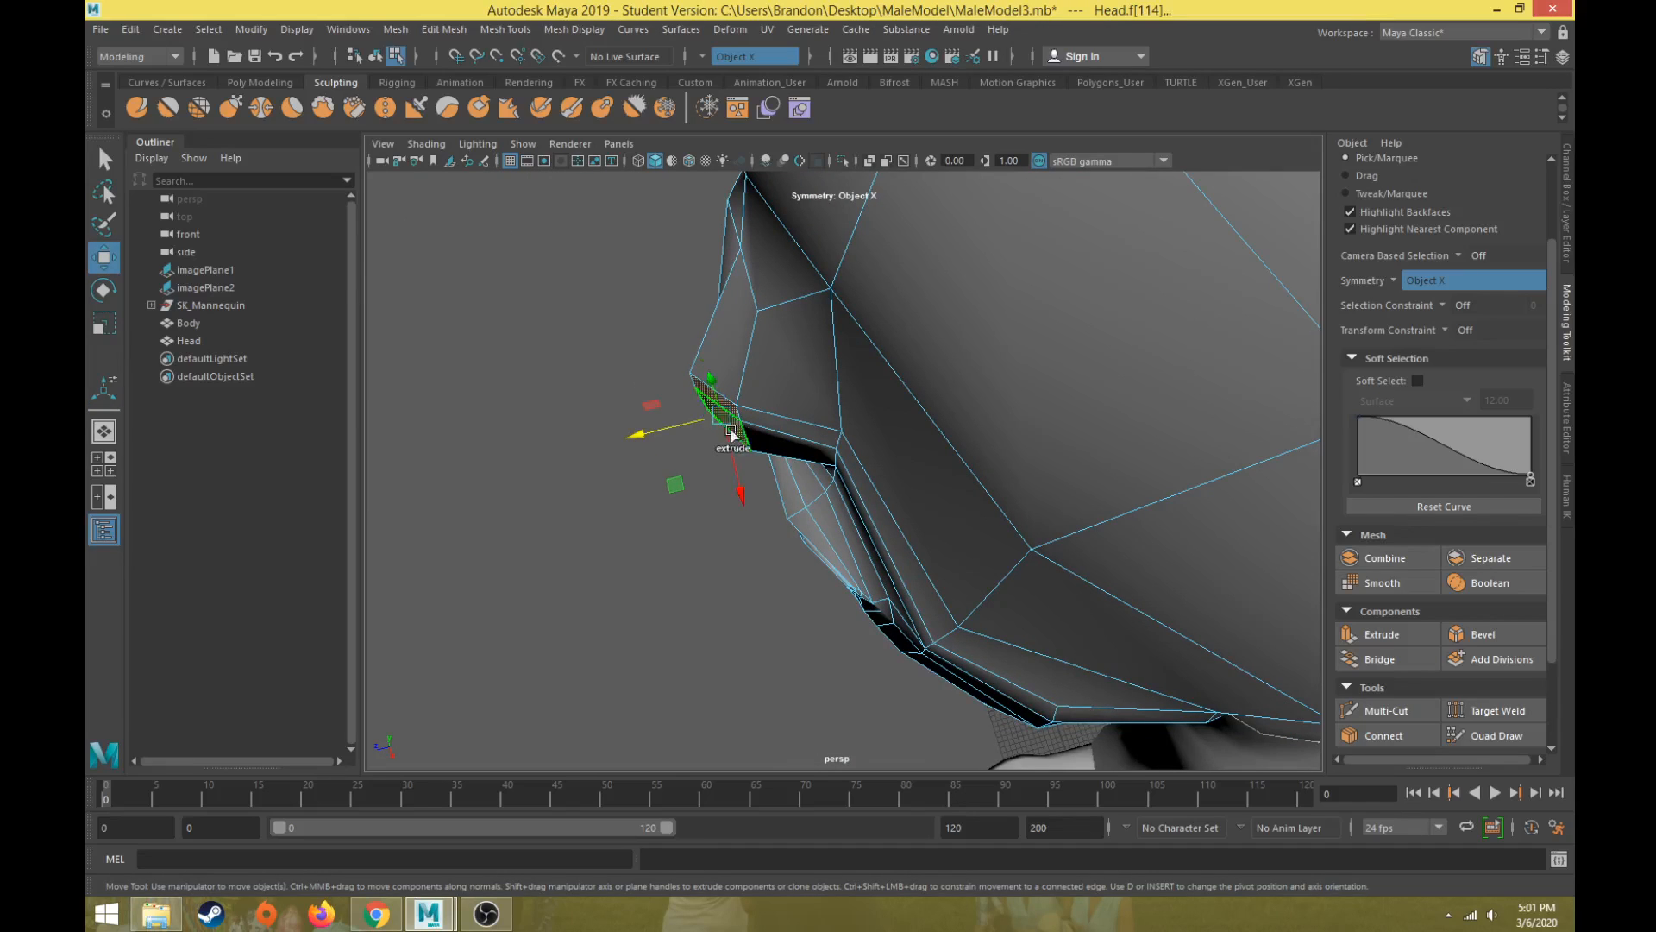
pyautogui.keyDown('alt'); pyautogui.moveTo(669, 431); pyautogui.dragTo(712, 496); pyautogui.keyUp('alt')
pyautogui.keyDown('alt'); pyautogui.moveTo(712, 496); pyautogui.dragTo(683, 471, button='middle'); pyautogui.keyUp('alt')
pyautogui.keyDown('alt'); pyautogui.moveTo(684, 471); pyautogui.dragTo(863, 388); pyautogui.keyUp('alt')
pyautogui.press('r')
# Step: Reposition the vertices of the extruded nose tip to round its profile
pyautogui.moveTo(854, 384); pyautogui.dragTo(759, 377, button='right')
pyautogui.scroll(5, 877, 360)
pyautogui.click(881, 338)
pyautogui.press('w')
pyautogui.moveTo(936, 276); pyautogui.dragTo(920, 292, button='middle')
pyautogui.click(893, 435)
pyautogui.moveTo(950, 377); pyautogui.dragTo(924, 378)
pyautogui.keyDown('alt'); pyautogui.moveTo(835, 412); pyautogui.dragTo(766, 462); pyautogui.keyUp('alt')
pyautogui.click(732, 372)
pyautogui.keyDown('shift'); pyautogui.click(761, 373); pyautogui.keyUp('shift')
pyautogui.moveTo(694, 318); pyautogui.dragTo(679, 330)
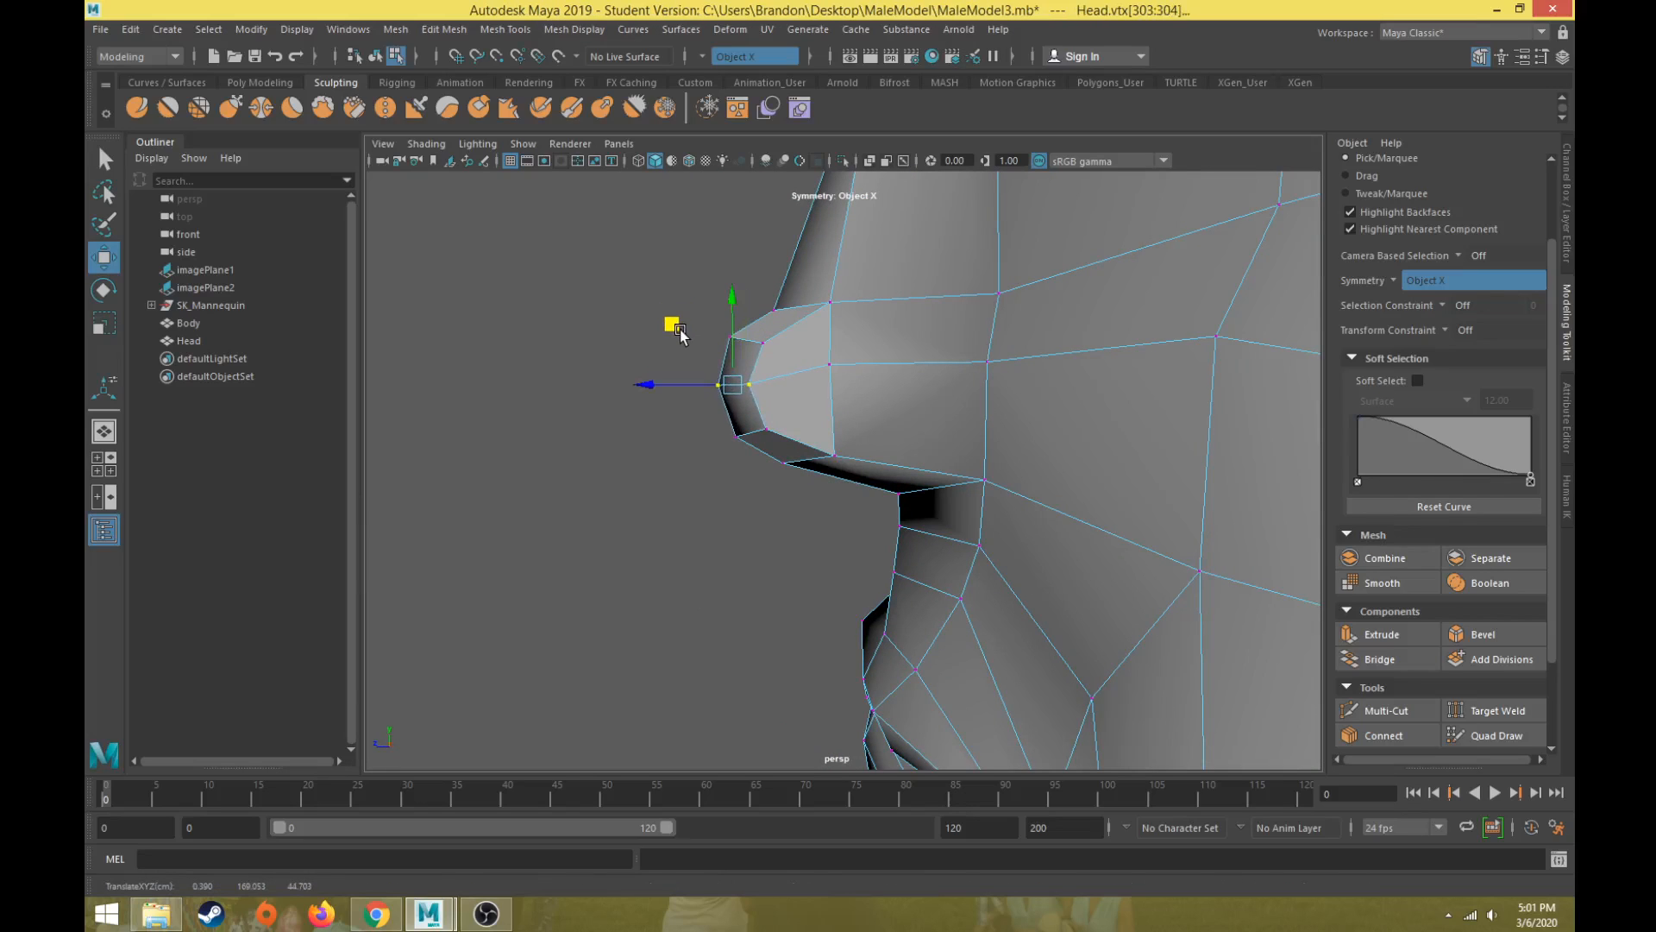
# Step: Move the vertex on the side of the nose, just behind the tip, to smooth the bulb's side
pyautogui.click(833, 362)
pyautogui.moveTo(834, 363)
pyautogui.keyDown('alt'); pyautogui.mouseDown()
pyautogui.moveTo(820, 411)
pyautogui.moveTo(841, 378)
pyautogui.mouseUp(); pyautogui.keyUp('alt')
pyautogui.moveTo(846, 299); pyautogui.dragTo(906, 349)
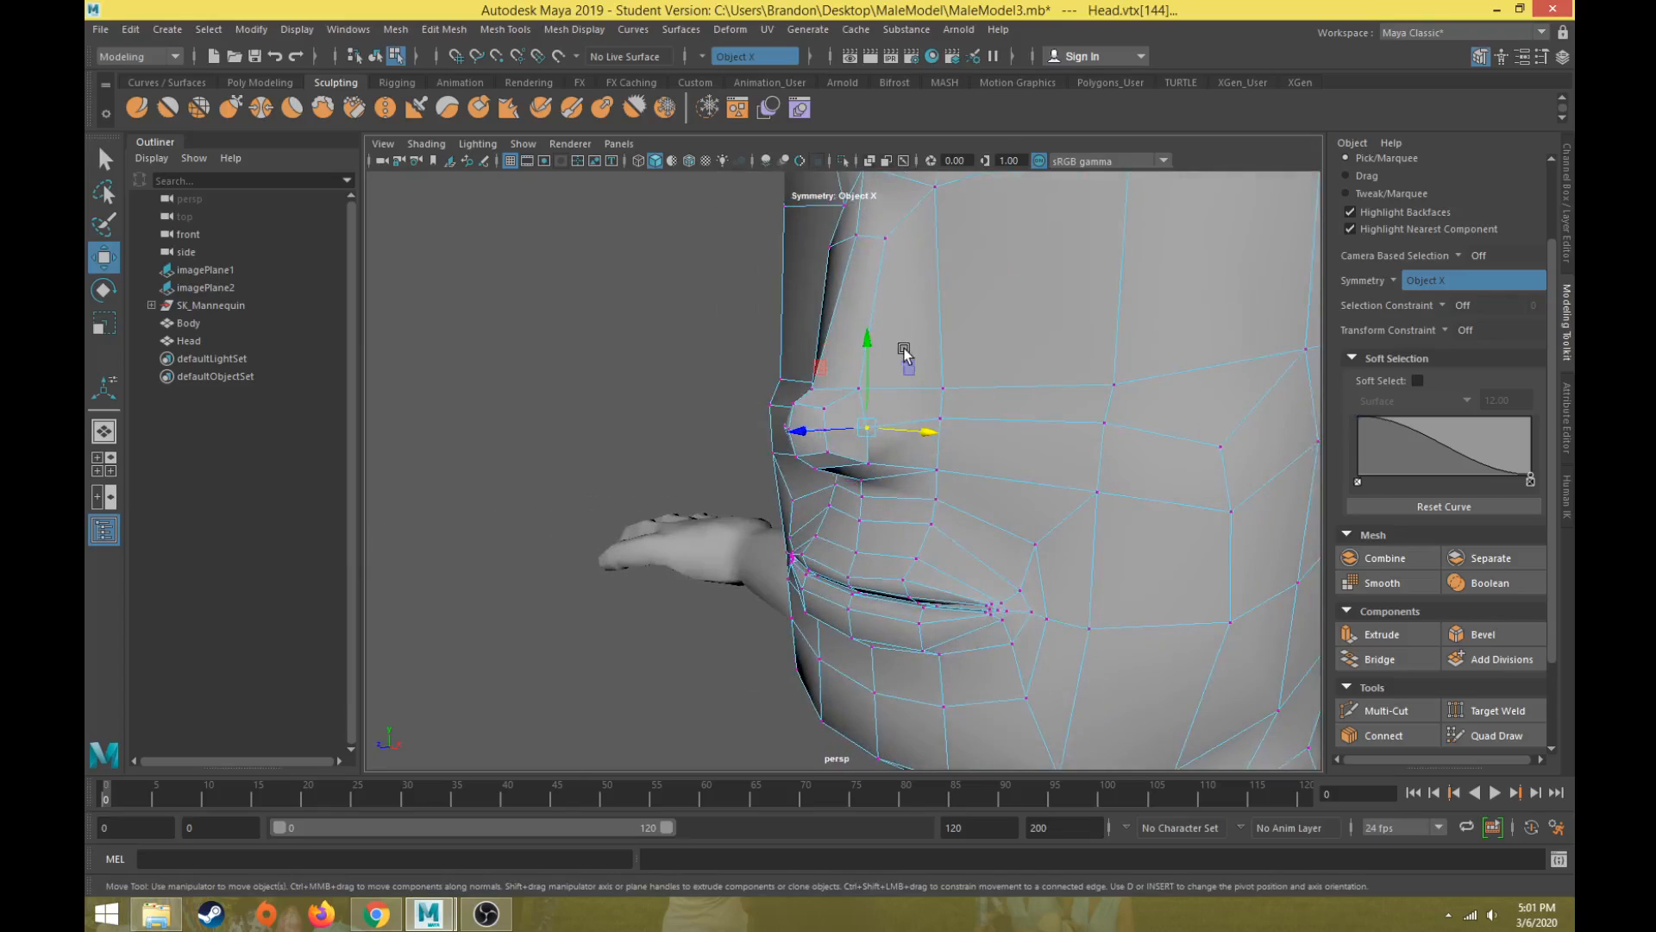
pyautogui.keyDown('alt'); pyautogui.moveTo(784, 443); pyautogui.dragTo(860, 426); pyautogui.keyUp('alt')
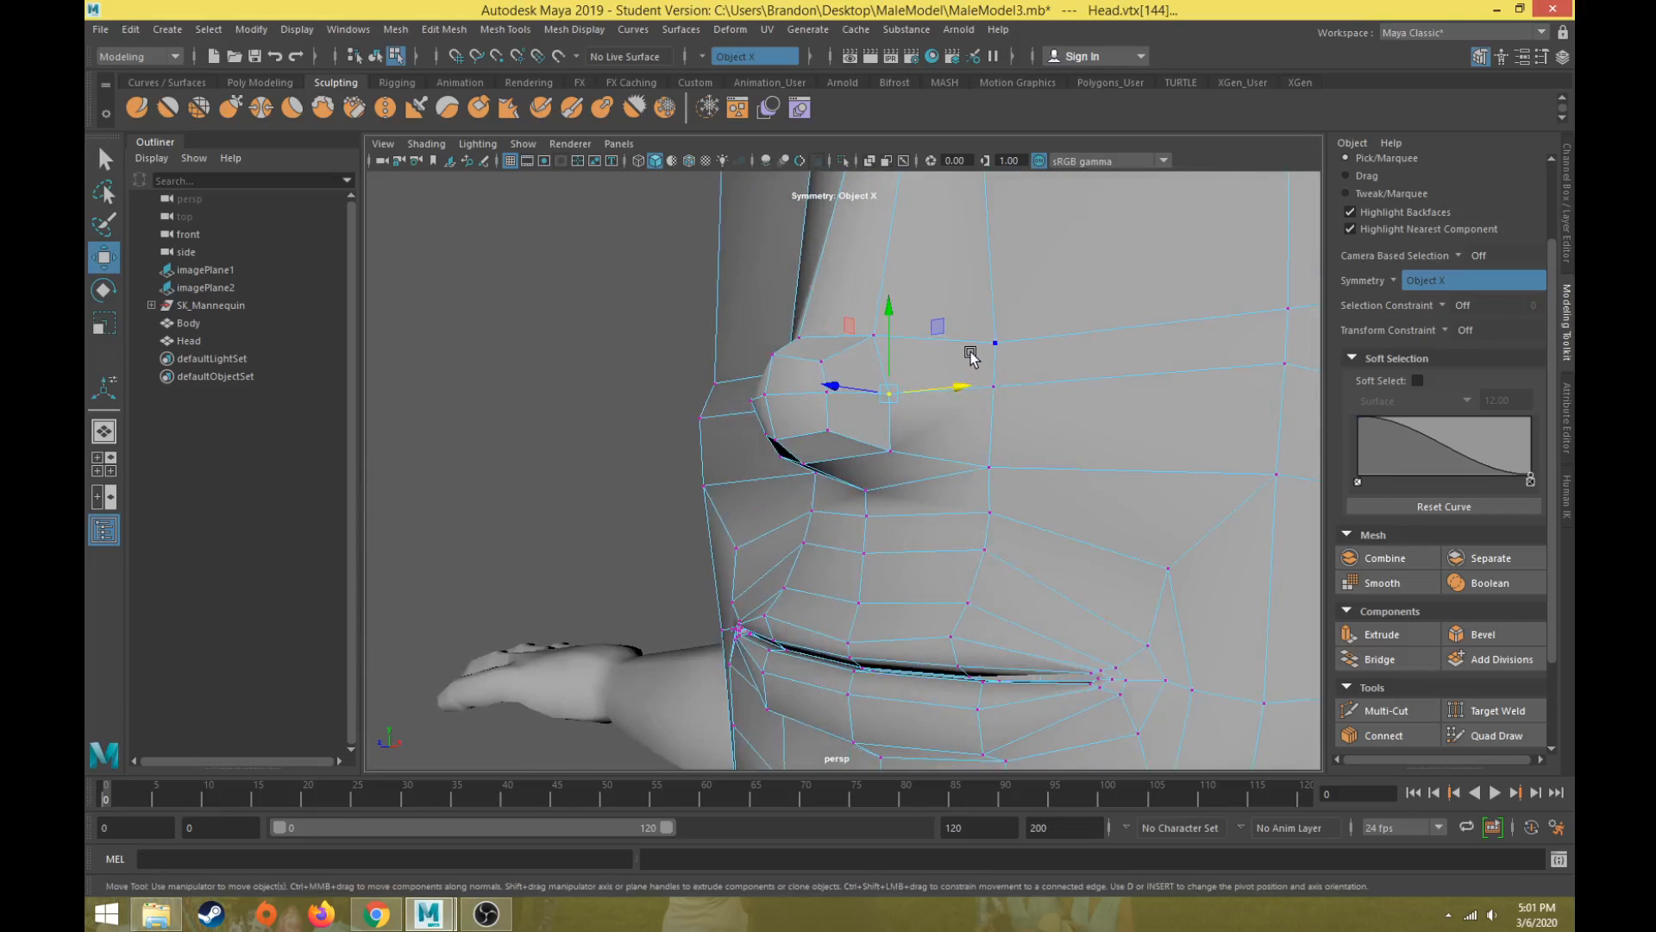
# Step: Extrude the side faces between the nose bulb and the cheek outward to form the nostril wings
pyautogui.moveTo(970, 395); pyautogui.dragTo(968, 390, button='right')
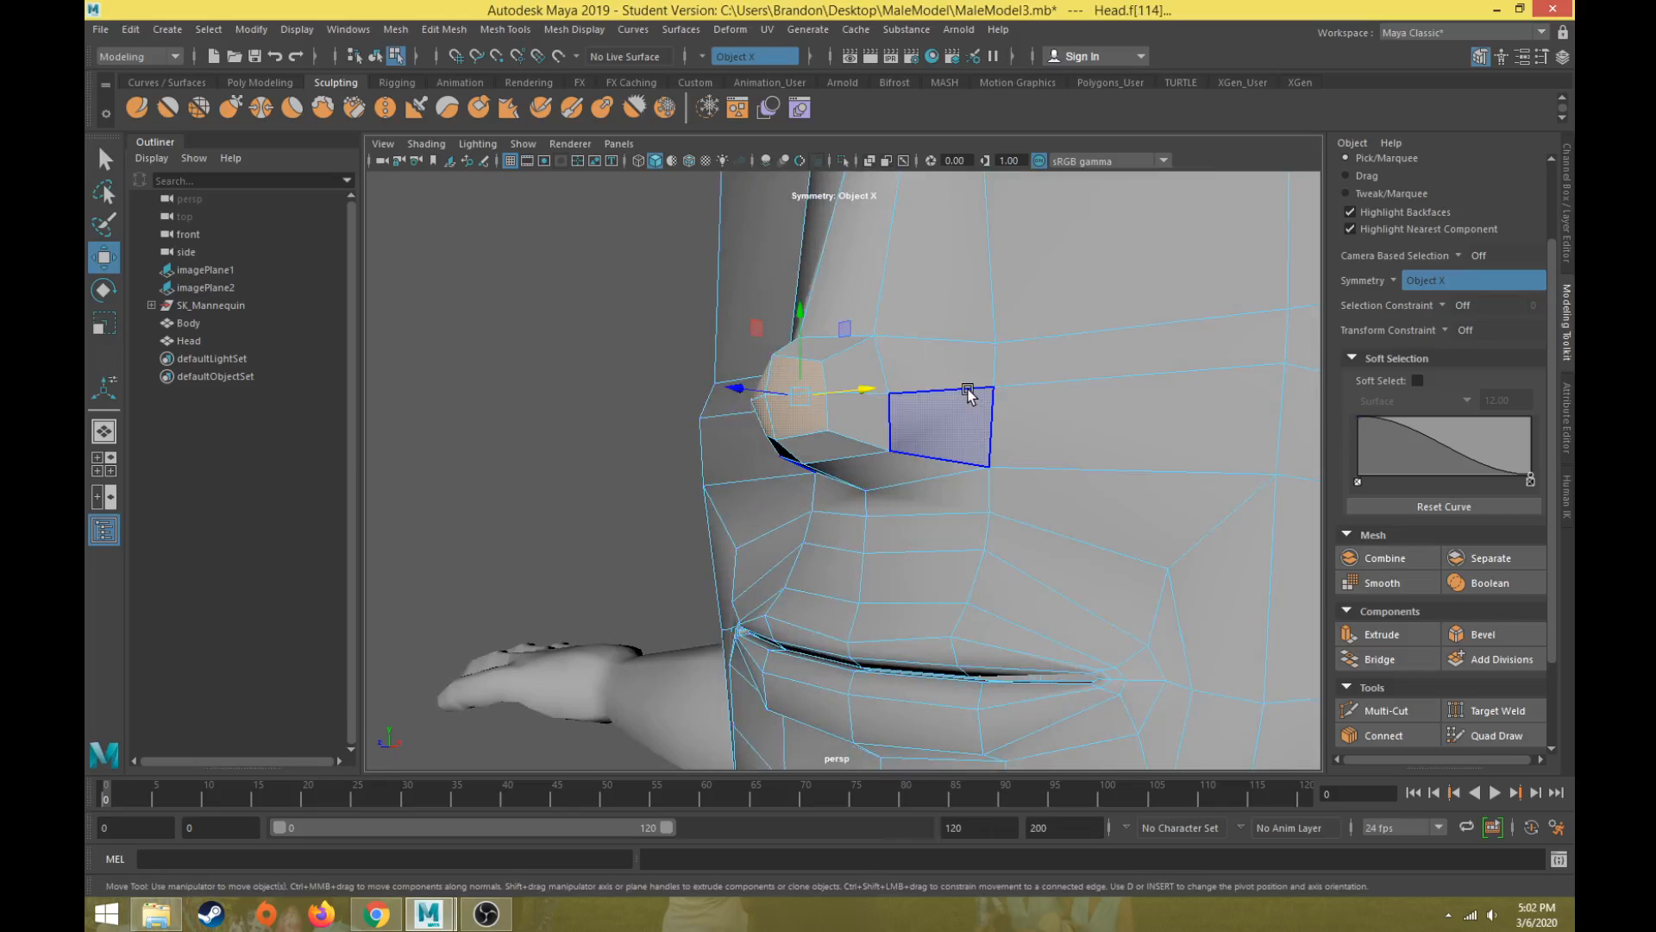
pyautogui.click(923, 376)
pyautogui.keyDown('alt'); pyautogui.moveTo(923, 376); pyautogui.dragTo(905, 414); pyautogui.keyUp('alt')
pyautogui.scroll(6, 944, 503)
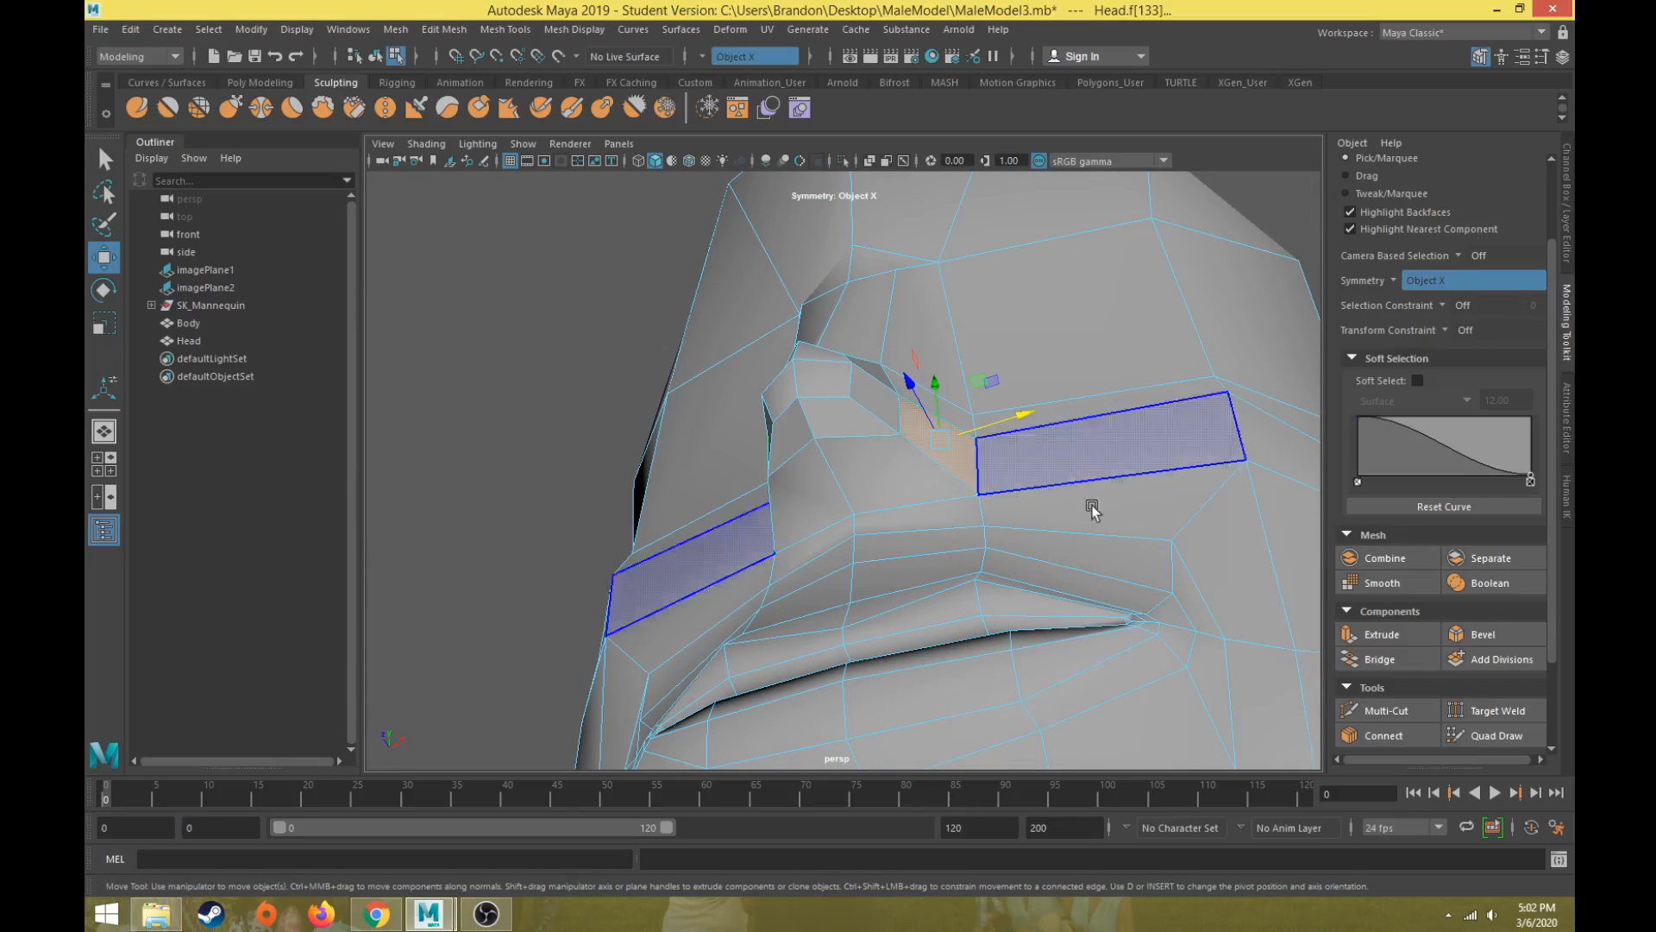
pyautogui.keyDown('alt'); pyautogui.moveTo(862, 517); pyautogui.dragTo(1227, 633); pyautogui.keyUp('alt')
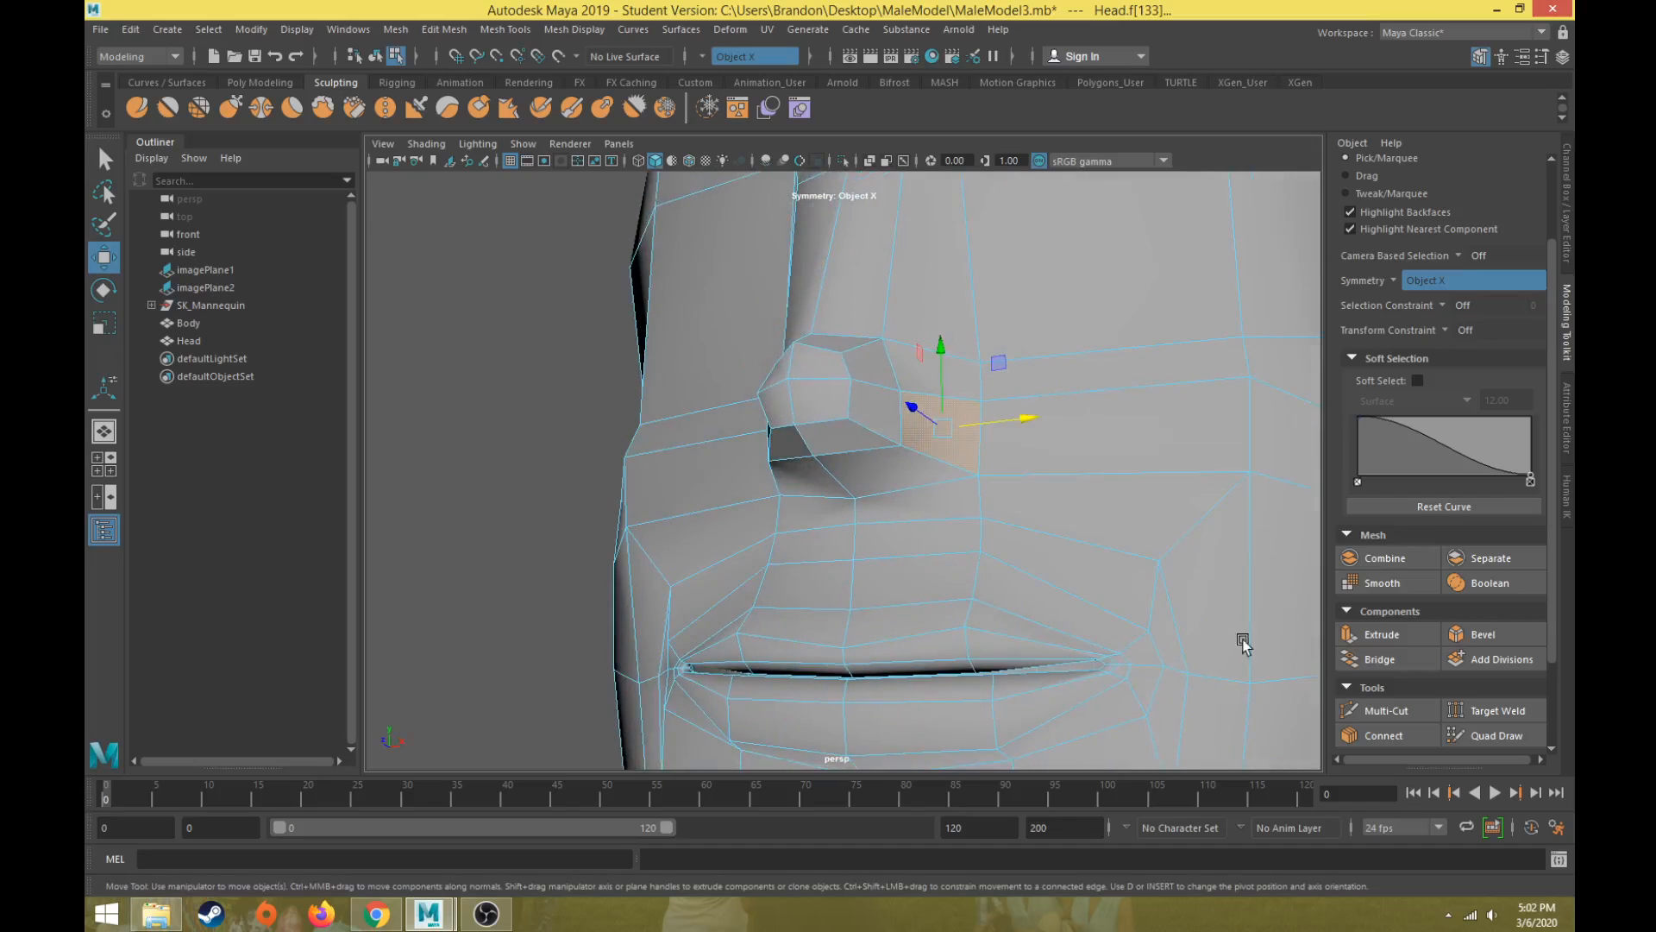
pyautogui.click(1380, 634)
pyautogui.keyDown('alt'); pyautogui.moveTo(990, 523); pyautogui.dragTo(729, 378); pyautogui.keyUp('alt')
pyautogui.press('w')
pyautogui.press('r')
# Step: Move the outer edges of the extruded nostril wing to refine its shape
pyautogui.moveTo(730, 377); pyautogui.dragTo(713, 310, button='right')
pyautogui.click(739, 402)
pyautogui.press('w')
pyautogui.moveTo(785, 327); pyautogui.dragTo(761, 361)
pyautogui.click(807, 478)
# Step: Reposition the upper vertices of the nostril wing to taper it into the cheek
pyautogui.moveTo(770, 372); pyautogui.dragTo(666, 344, button='right')
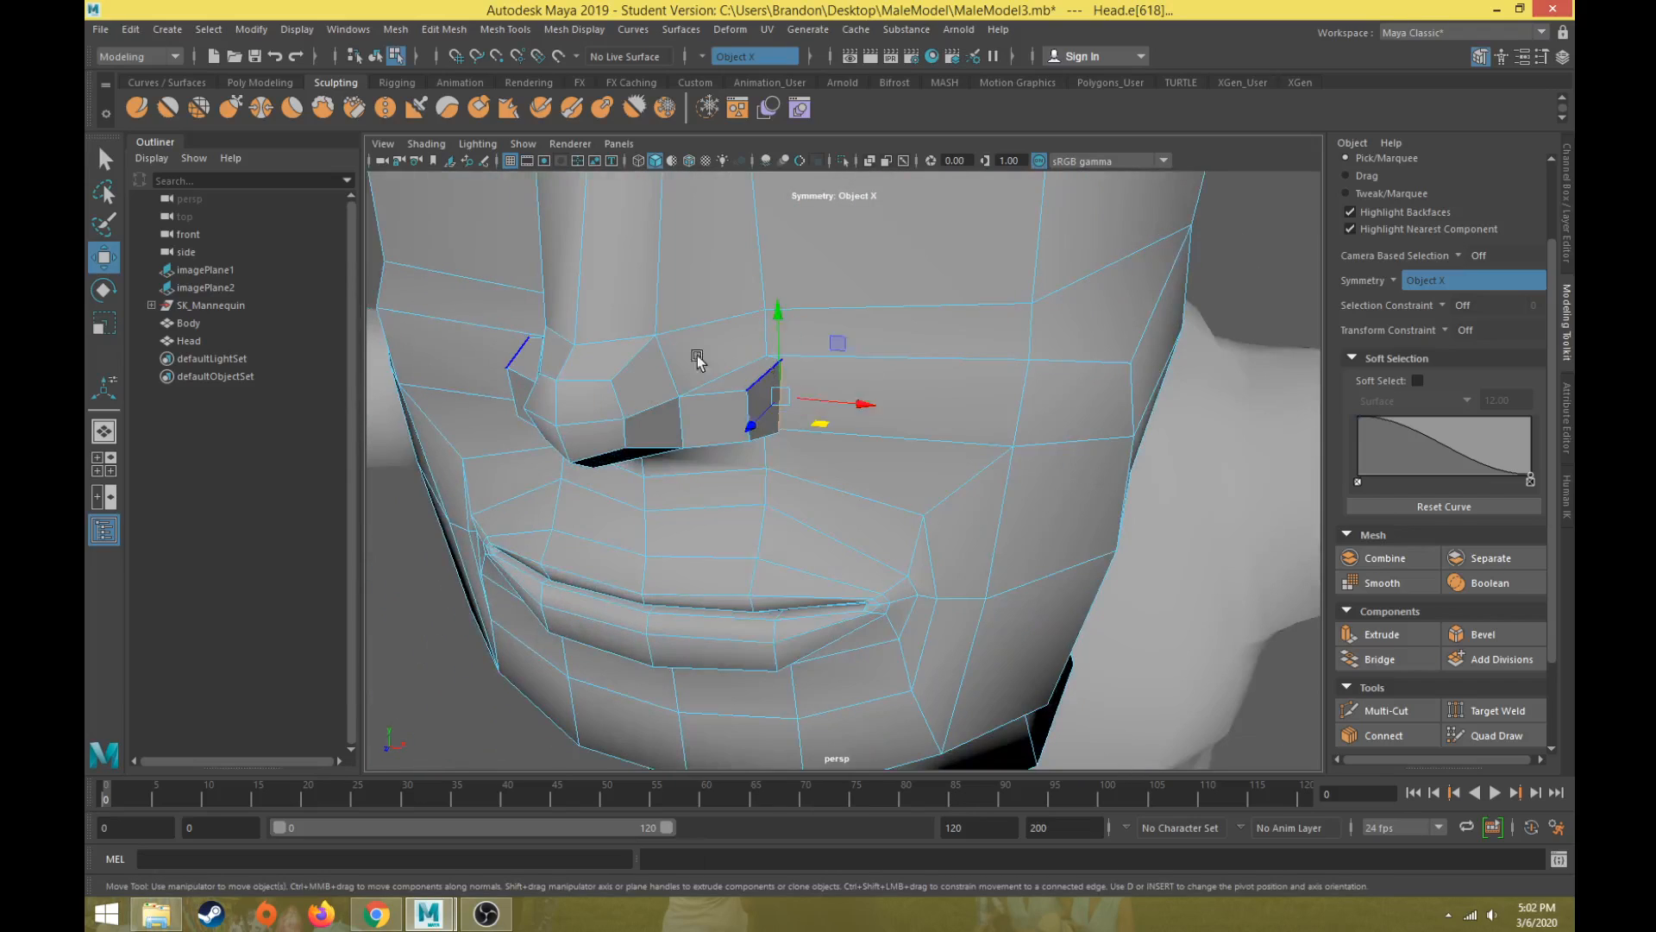
pyautogui.click(781, 360)
pyautogui.moveTo(779, 324); pyautogui.dragTo(746, 369)
pyautogui.click(747, 390)
pyautogui.scroll(5, 772, 439)
pyautogui.keyDown('alt'); pyautogui.moveTo(773, 438); pyautogui.dragTo(634, 423); pyautogui.keyUp('alt')
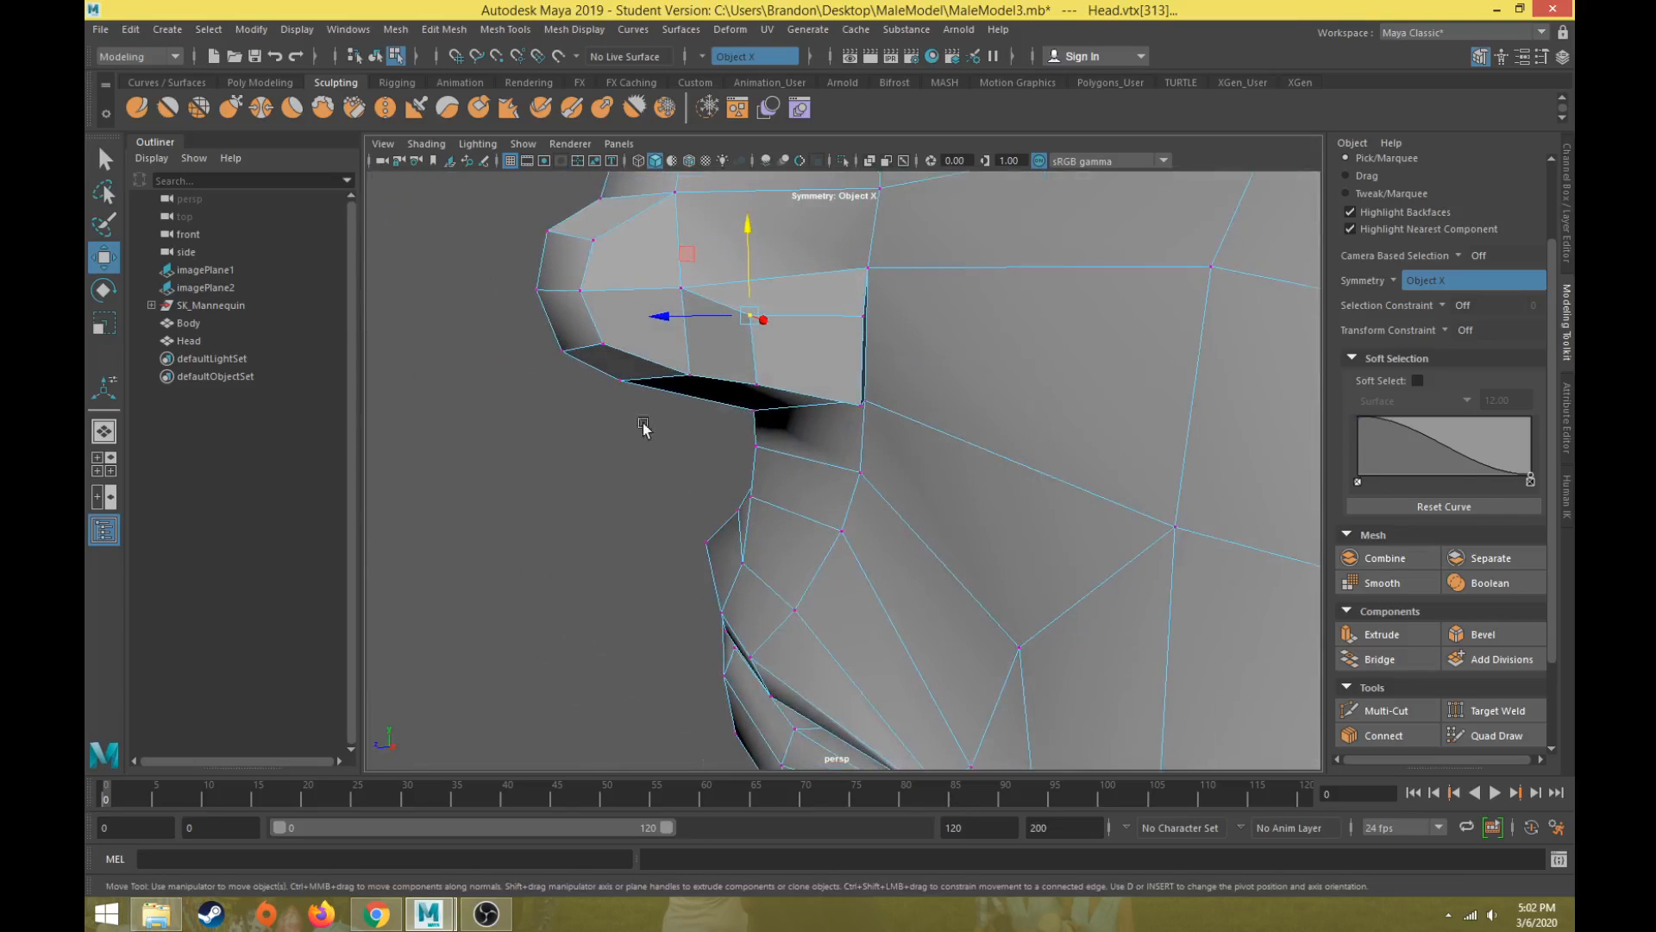
# Step: Raise the lower rear vertex of the nostril wing and adjust the vertices along the nose's underside
pyautogui.click(858, 405)
pyautogui.moveTo(860, 357); pyautogui.dragTo(858, 338)
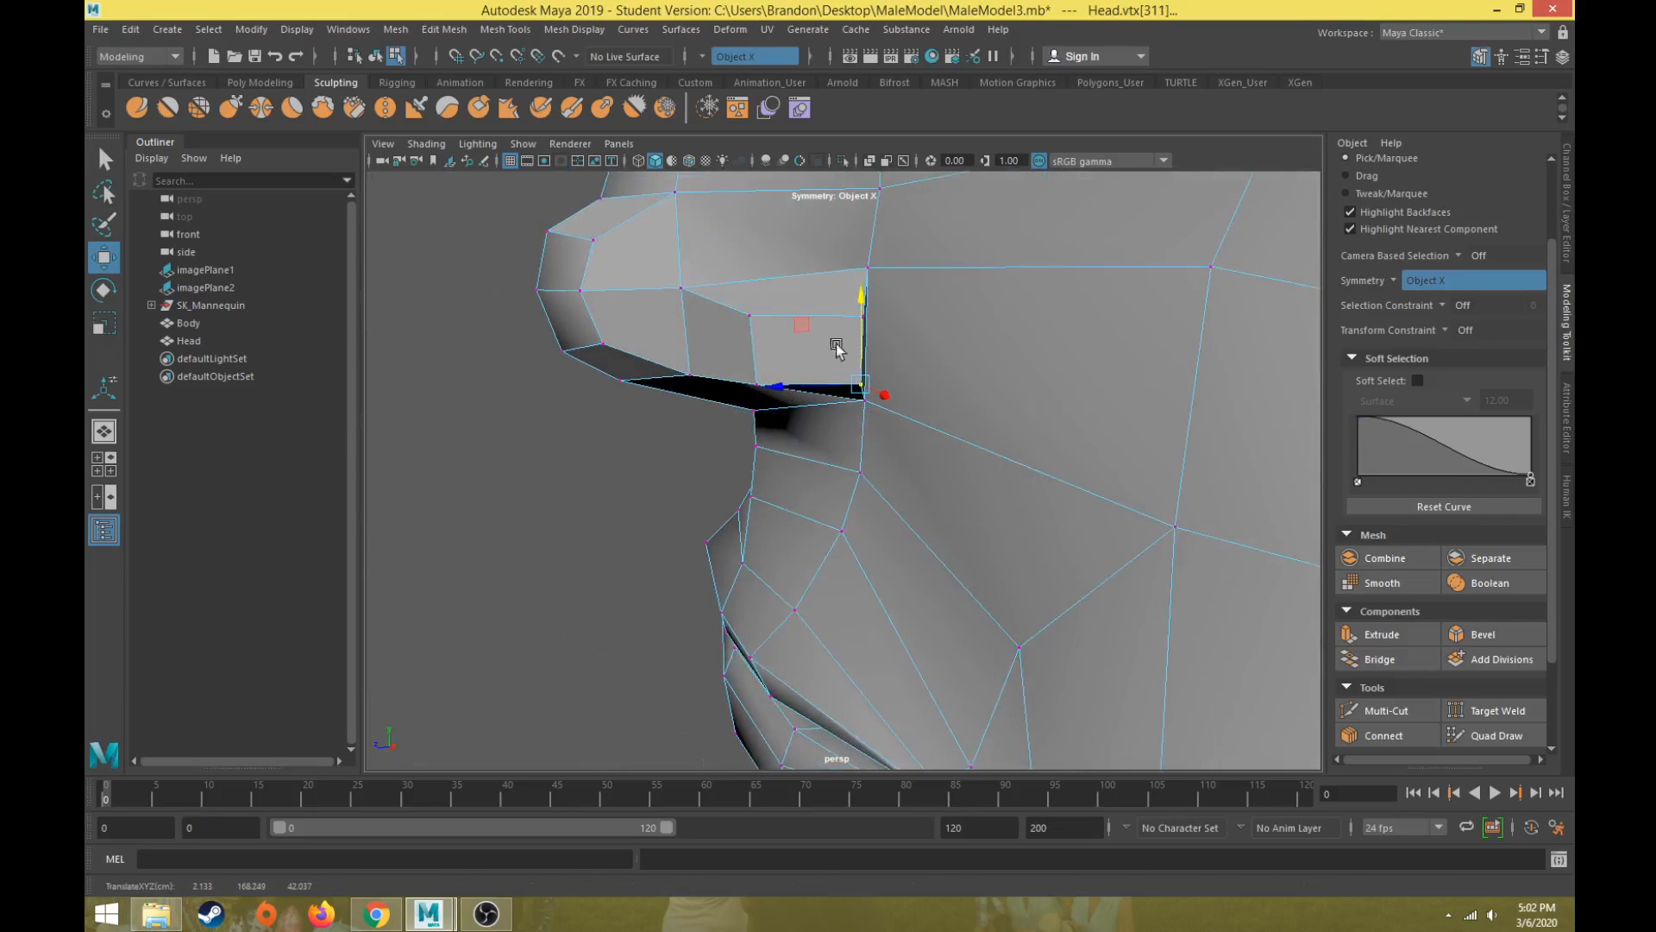
pyautogui.click(751, 382)
pyautogui.keyDown('alt'); pyautogui.moveTo(754, 380); pyautogui.dragTo(911, 455); pyautogui.keyUp('alt')
pyautogui.click(702, 506)
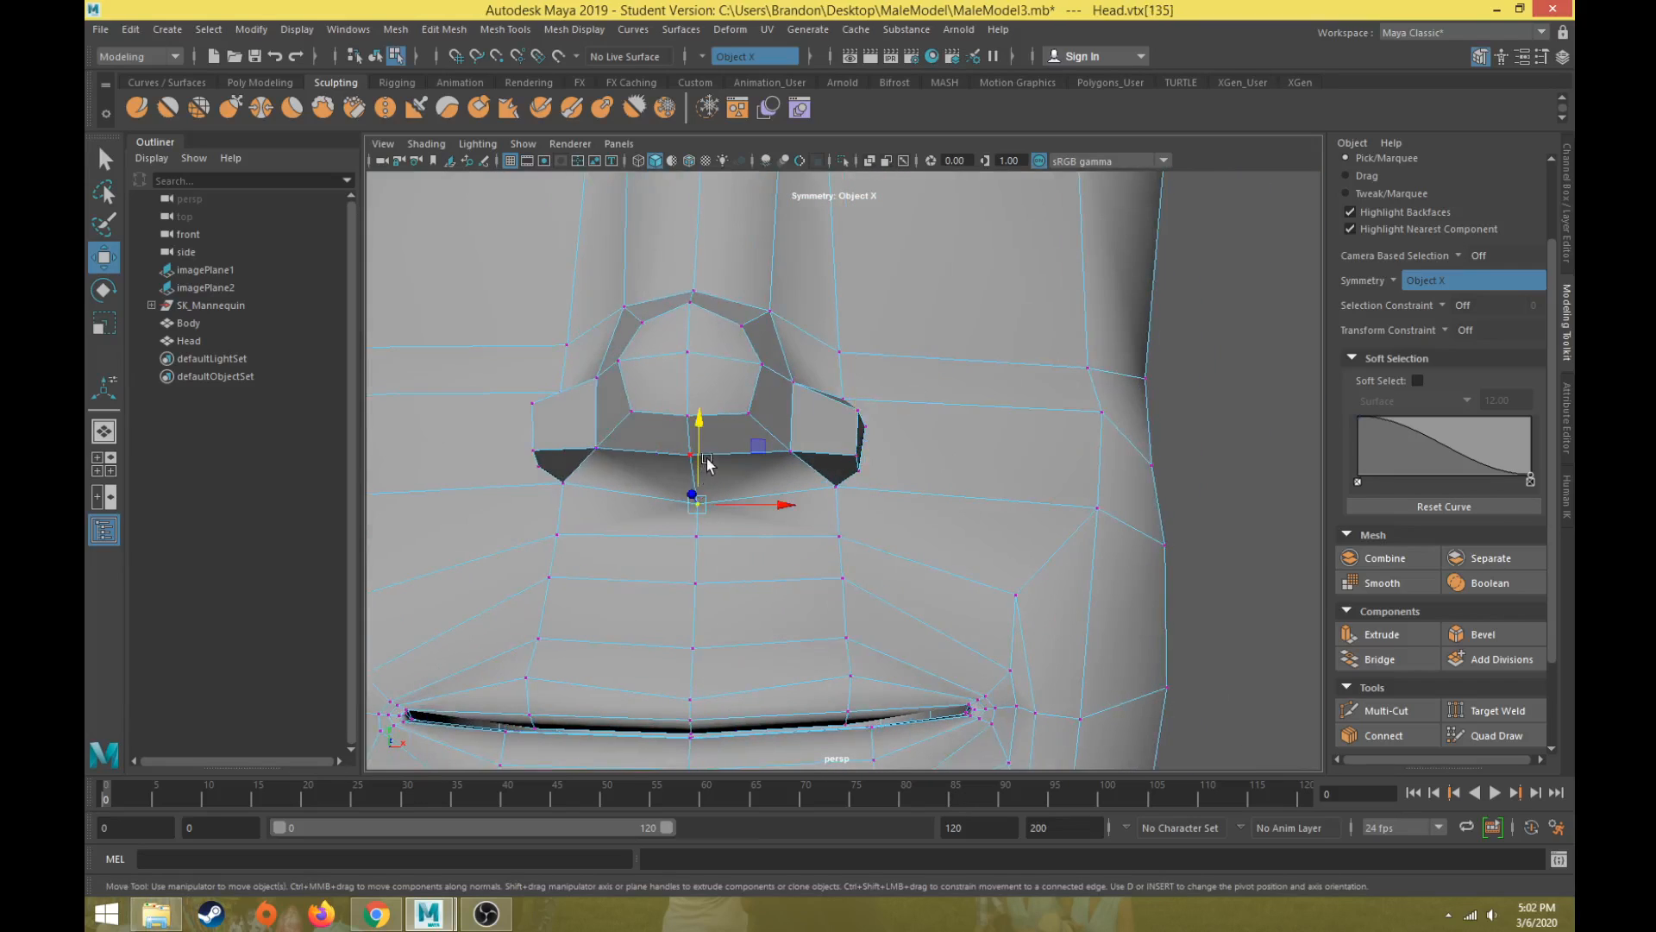
pyautogui.keyDown('alt'); pyautogui.moveTo(700, 444); pyautogui.dragTo(685, 470); pyautogui.keyUp('alt')
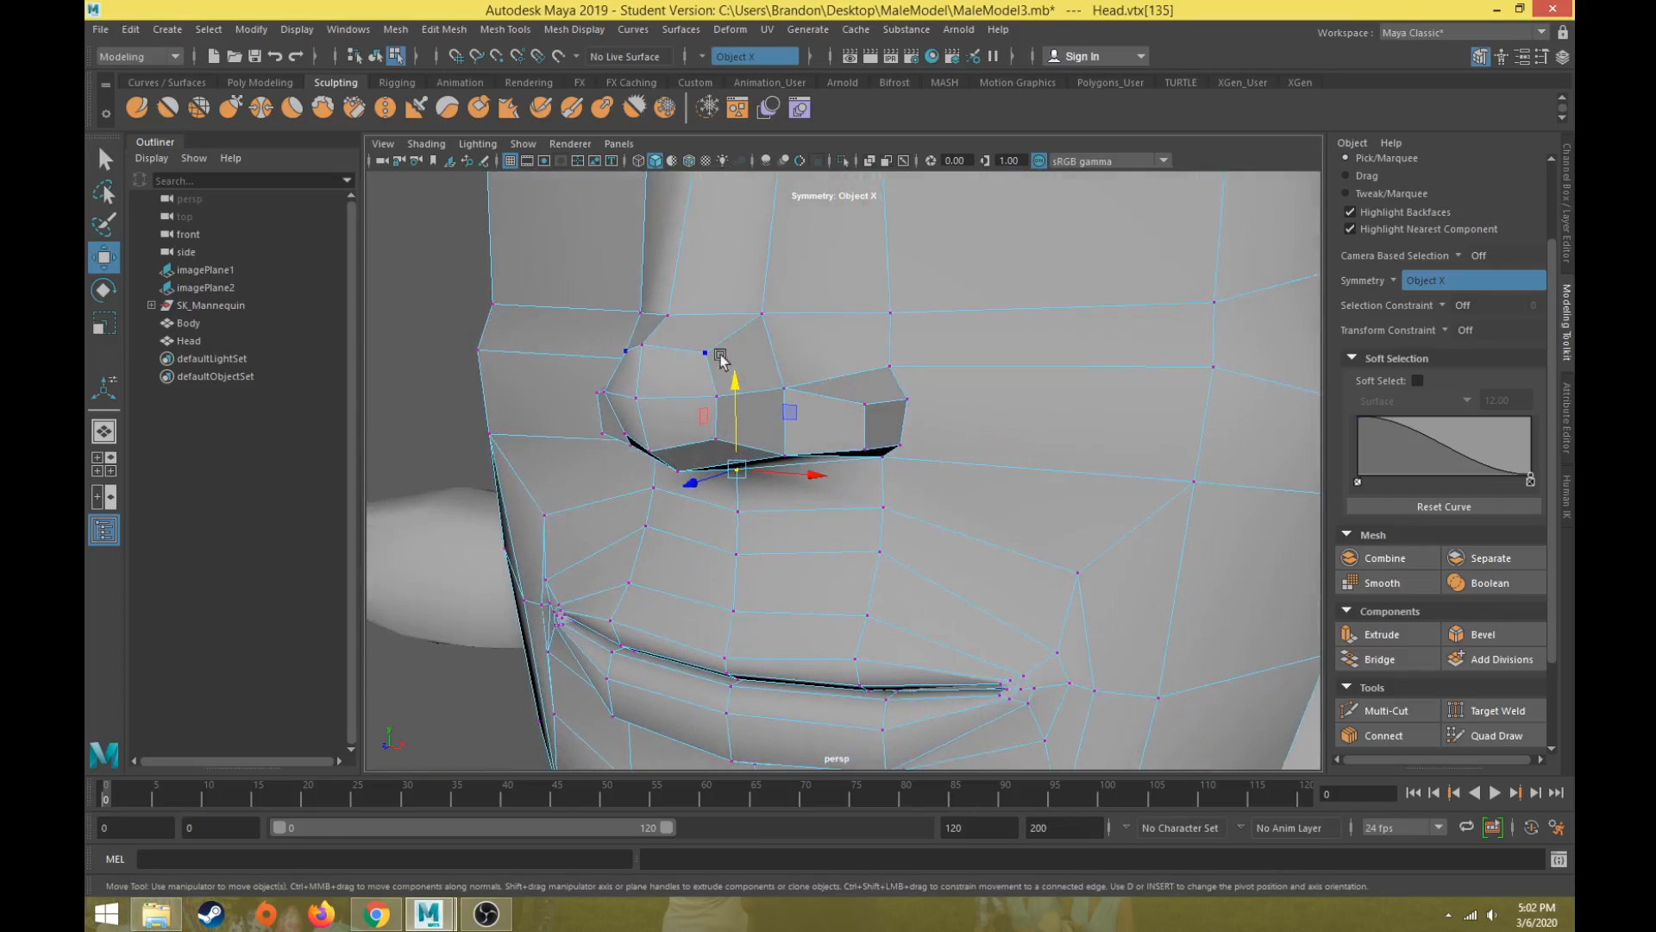
pyautogui.moveTo(826, 429)
pyautogui.keyDown('alt'); pyautogui.mouseDown()
pyautogui.moveTo(858, 359)
pyautogui.moveTo(887, 359)
pyautogui.moveTo(822, 433)
pyautogui.mouseUp(); pyautogui.keyUp('alt')
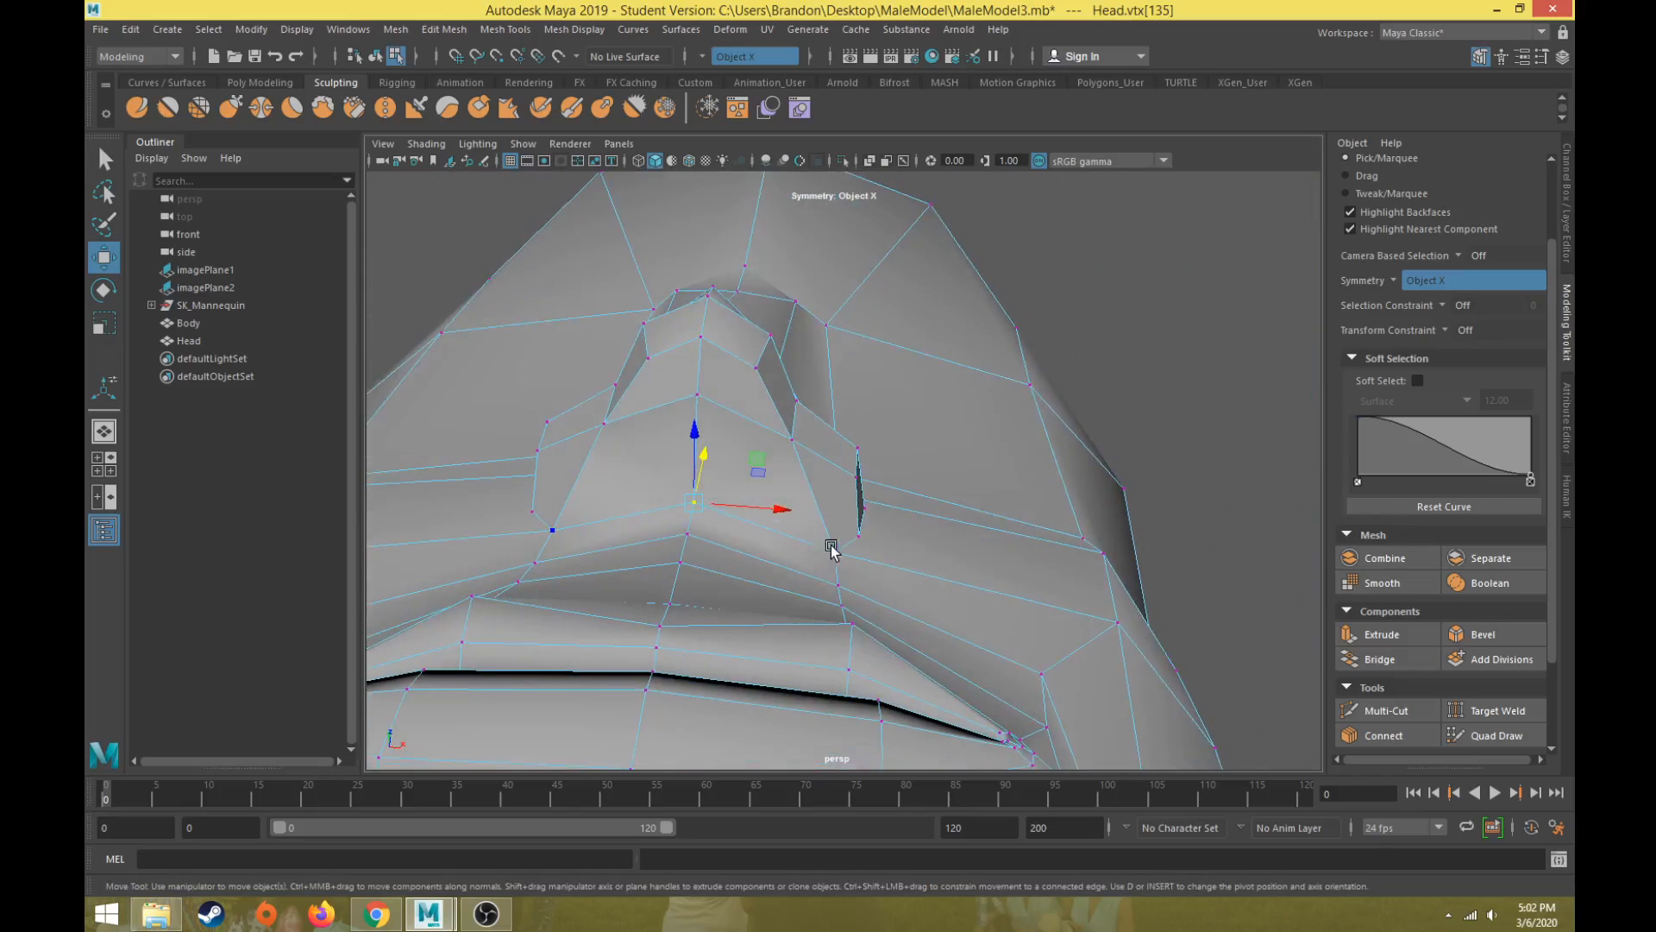
# Step: Try extruding the faces under the nose with an offset of 0.2 and Keep Faces Together off
pyautogui.keyDown('alt'); pyautogui.moveTo(744, 422); pyautogui.dragTo(758, 405); pyautogui.keyUp('alt')
pyautogui.moveTo(758, 401); pyautogui.dragTo(759, 458, button='right')
pyautogui.click(793, 473)
pyautogui.click(837, 478)
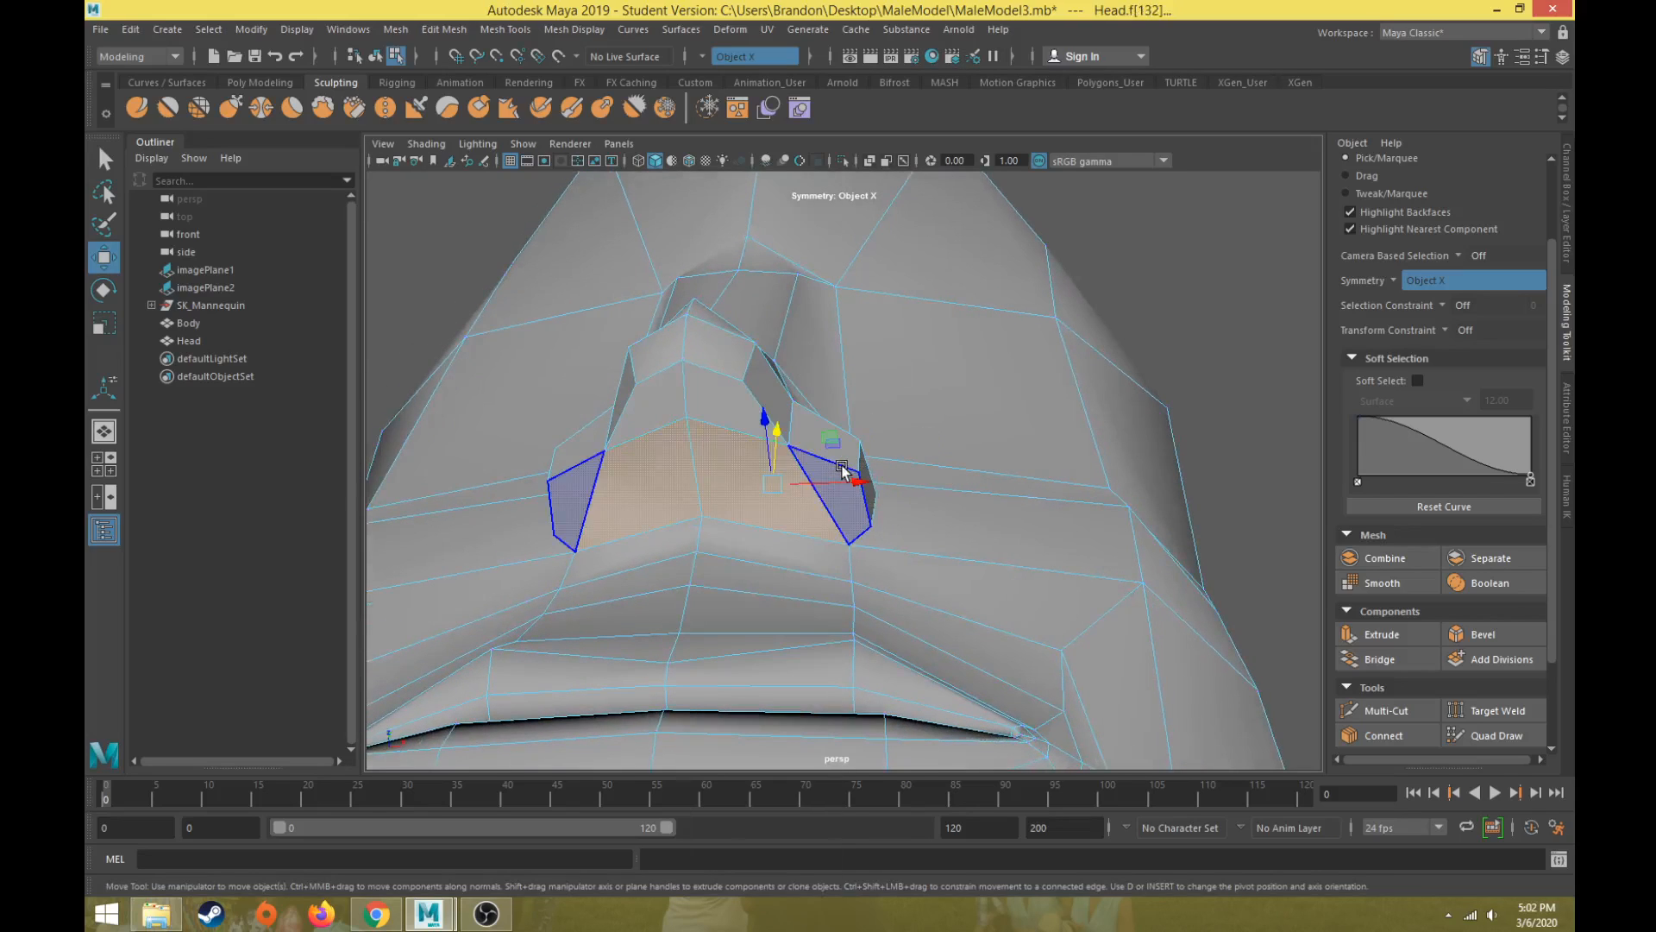
pyautogui.press('q')
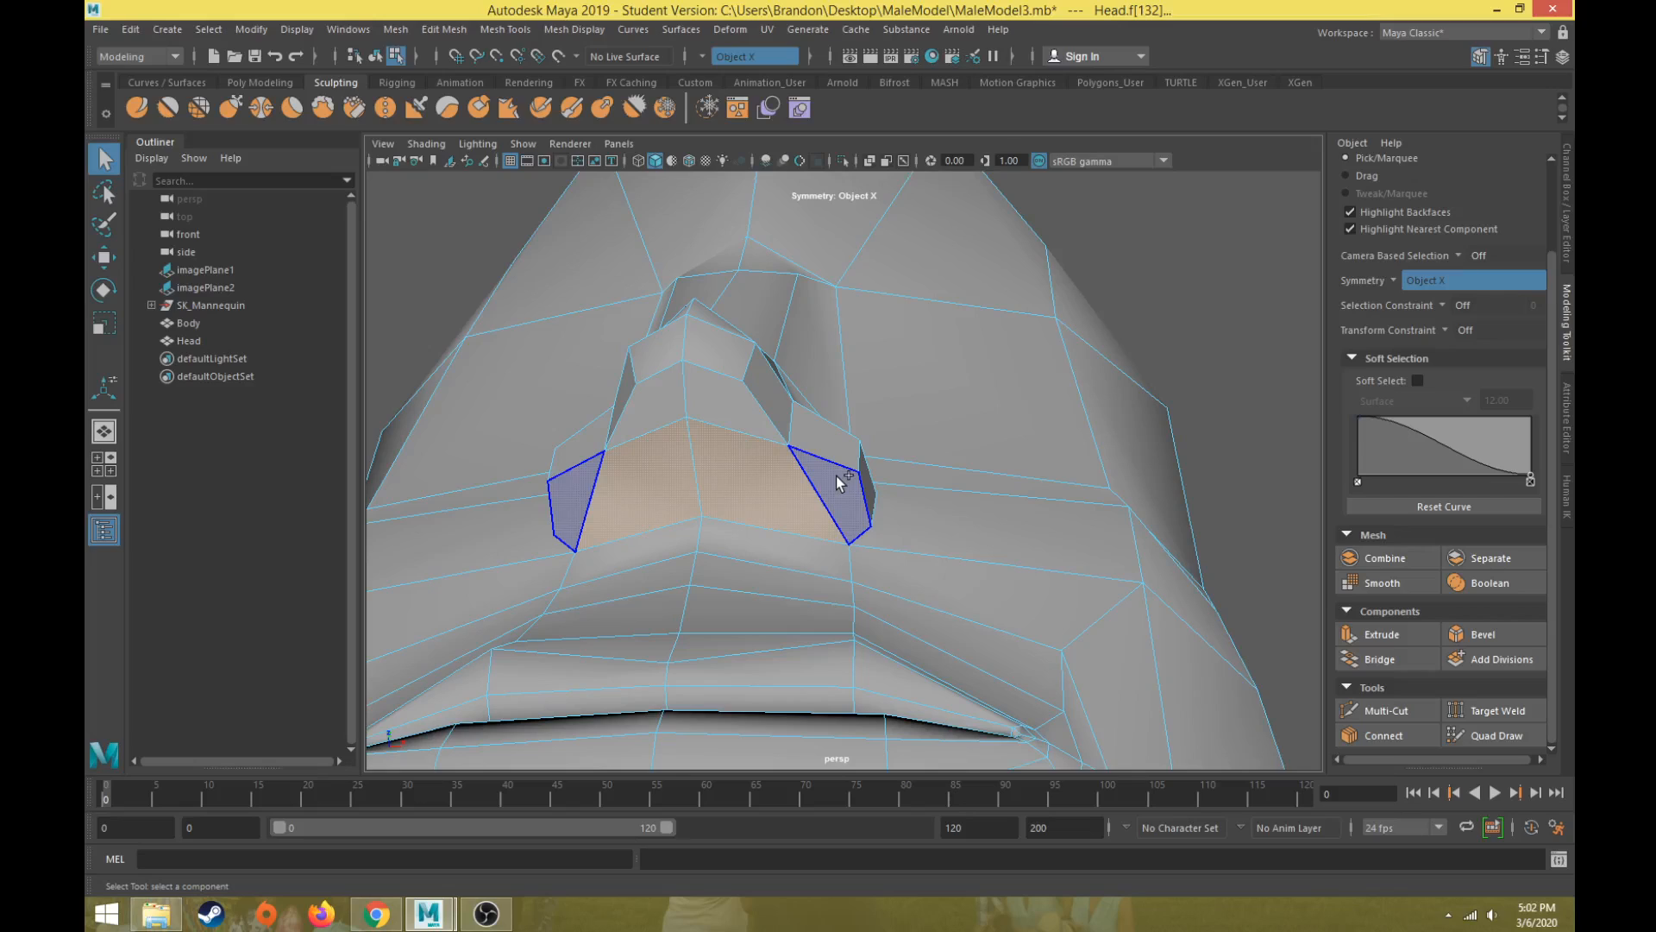
pyautogui.click(811, 556)
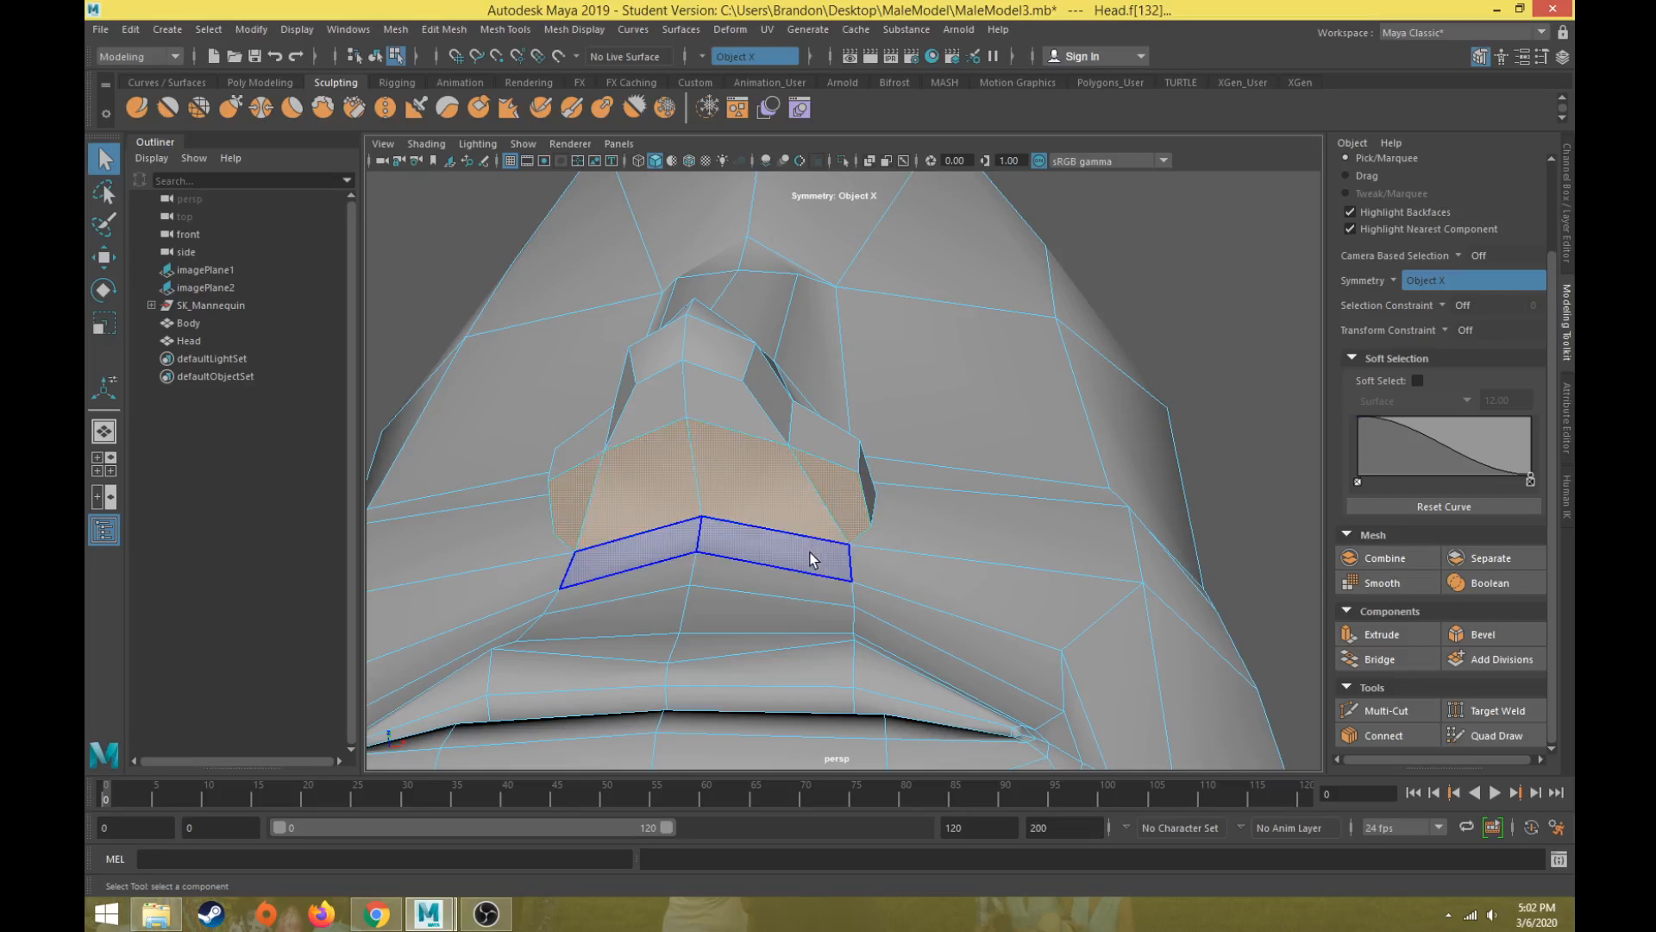
pyautogui.scroll(2, 809, 552)
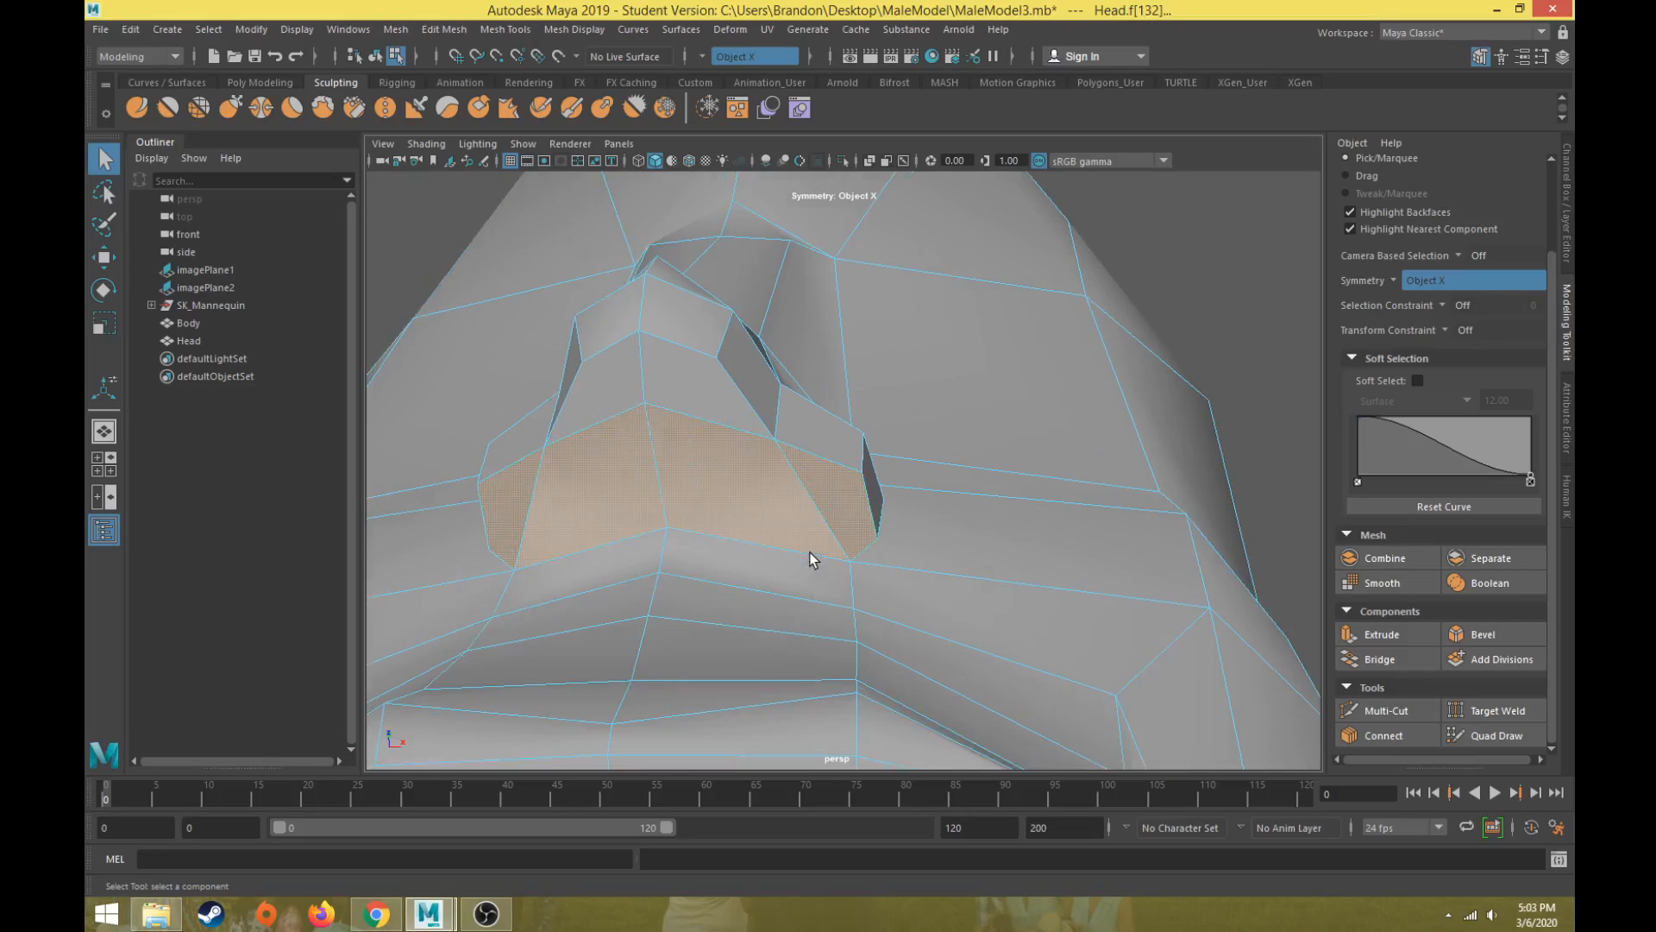
pyautogui.click(1380, 635)
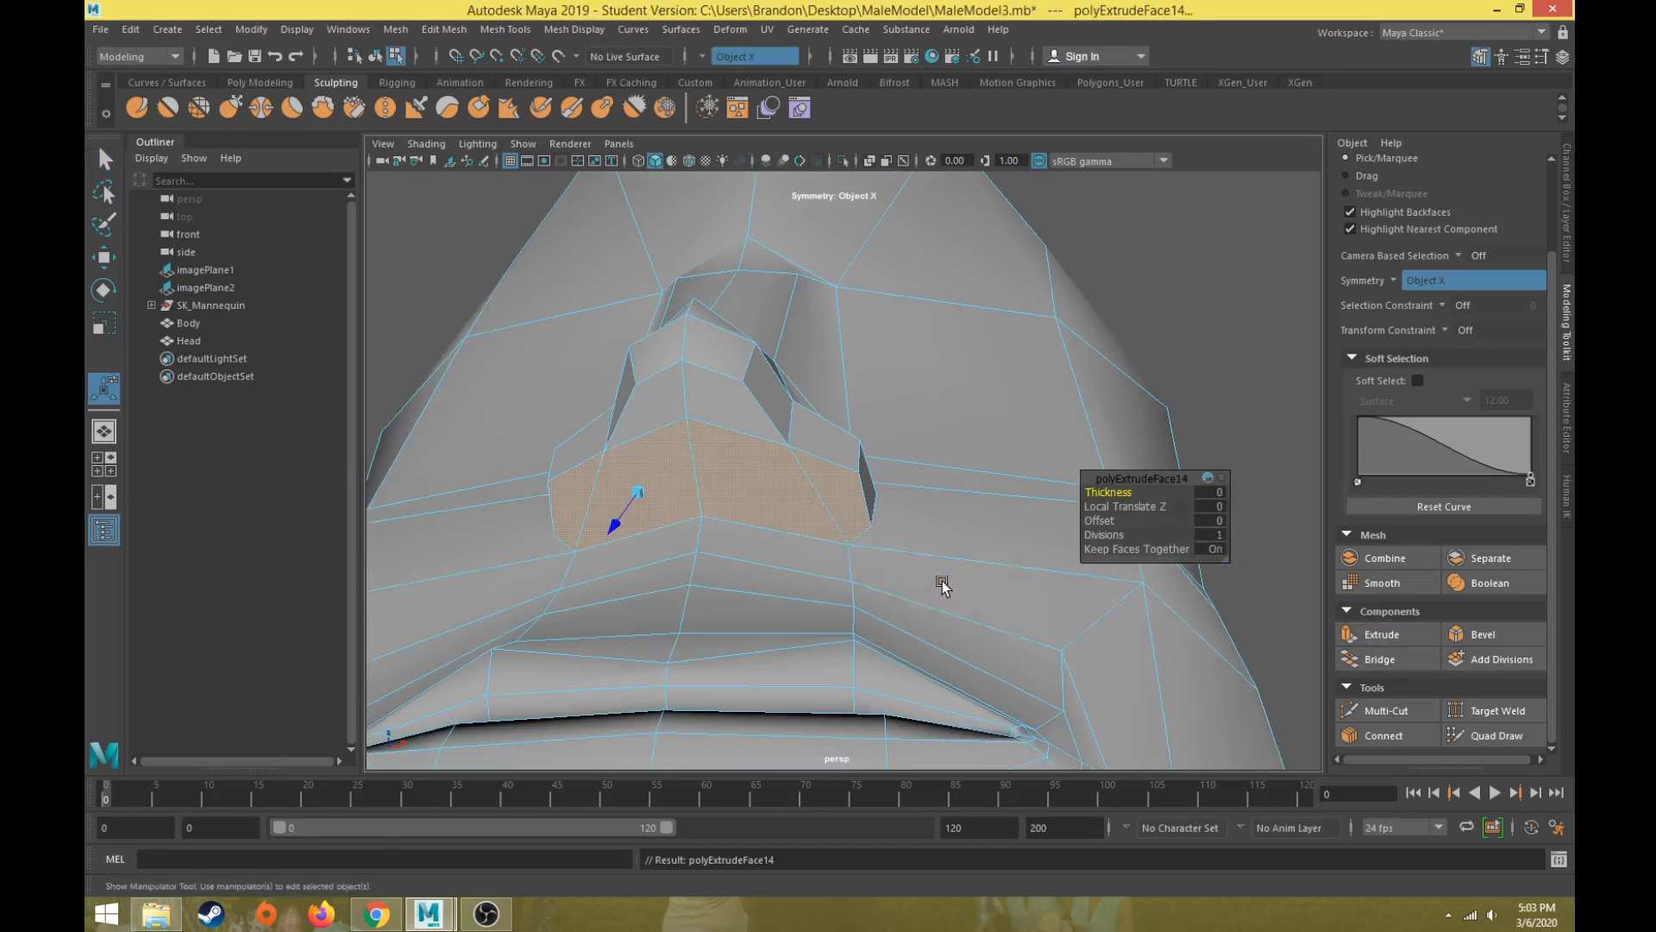
pyautogui.click(1213, 519)
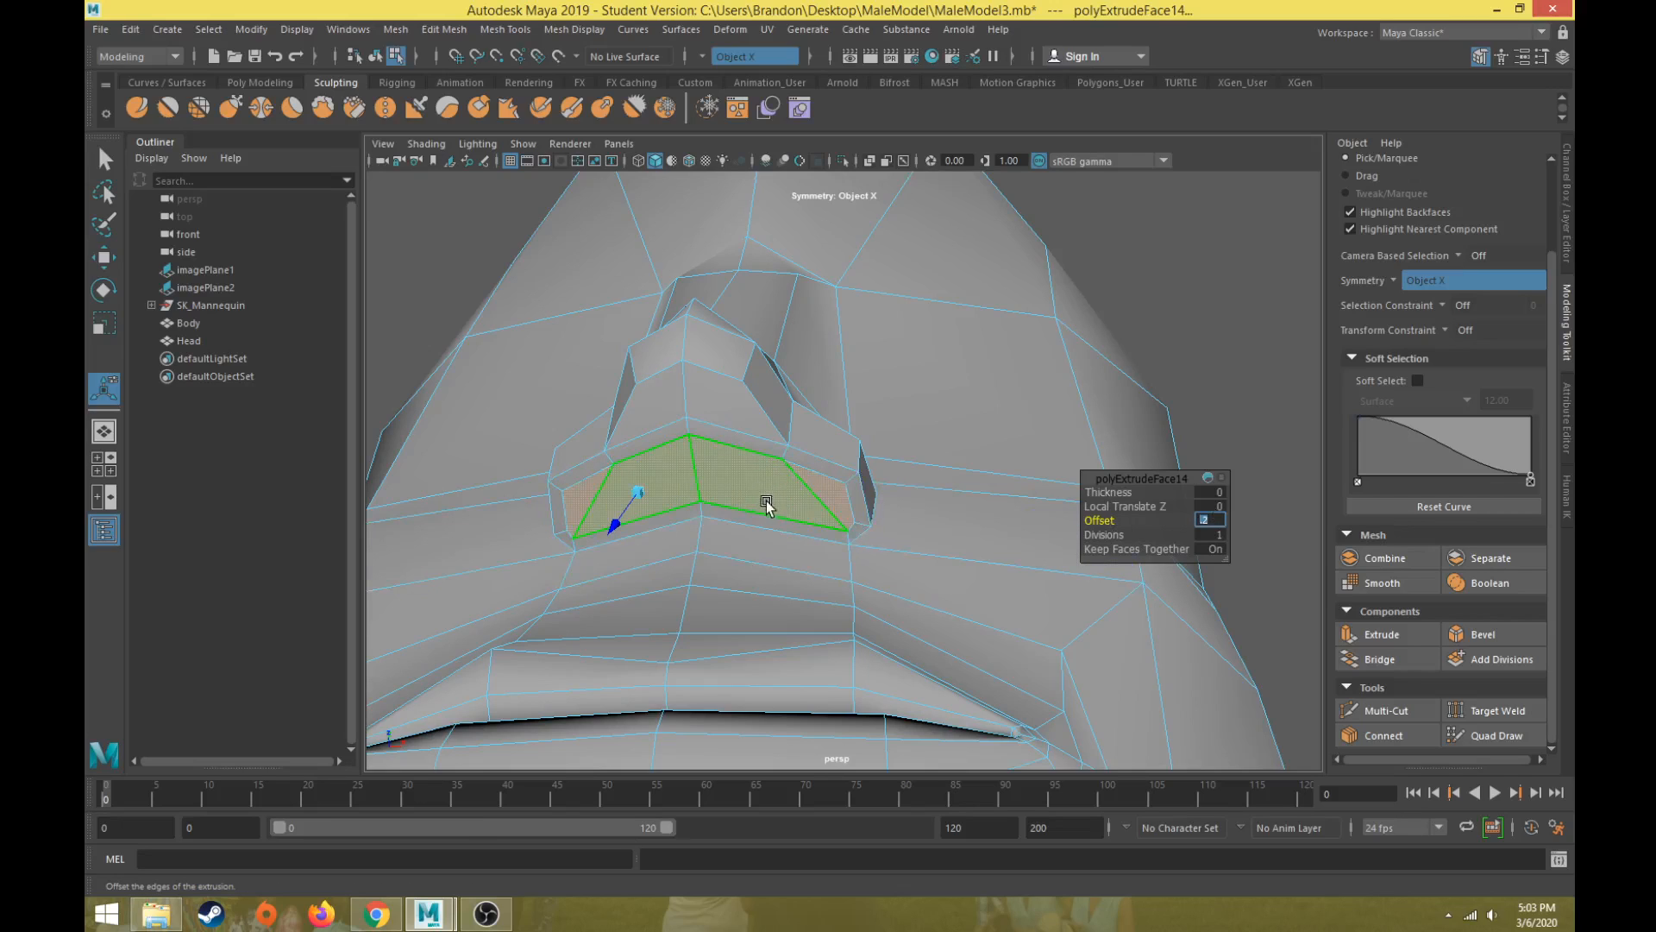
pyautogui.scroll(3, 789, 566)
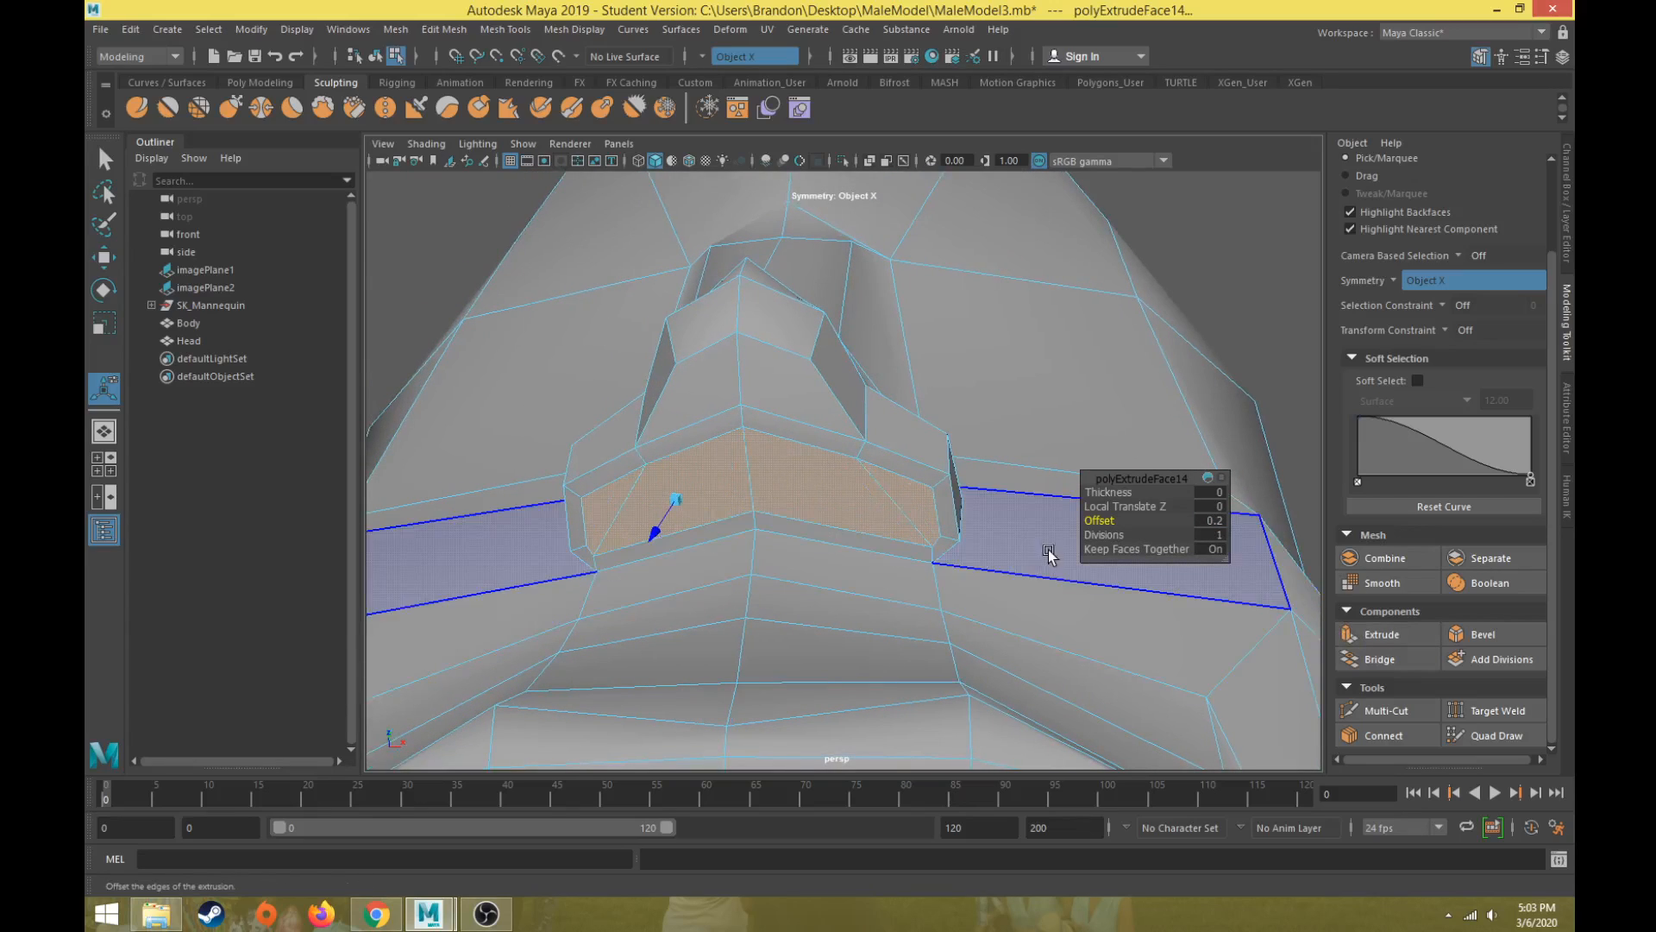
pyautogui.click(1212, 549)
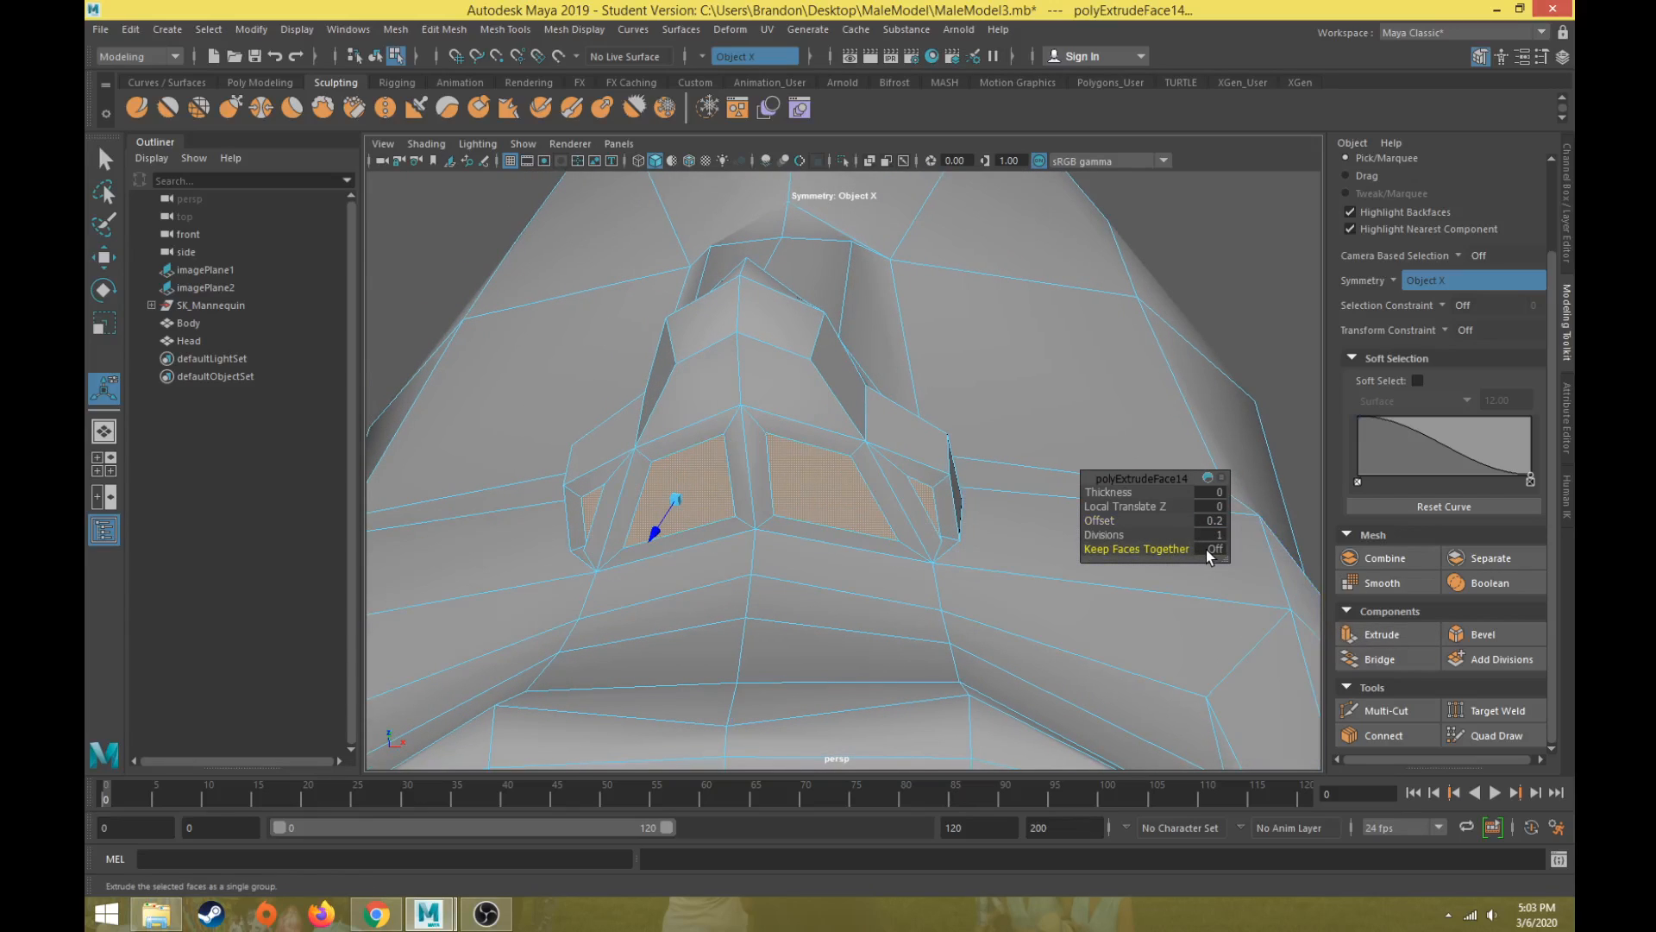
# Step: Undo the offset extrusion of the faces under the nose
pyautogui.hotkey('ctrl', 'z')
pyautogui.hotkey('ctrl', 'z')
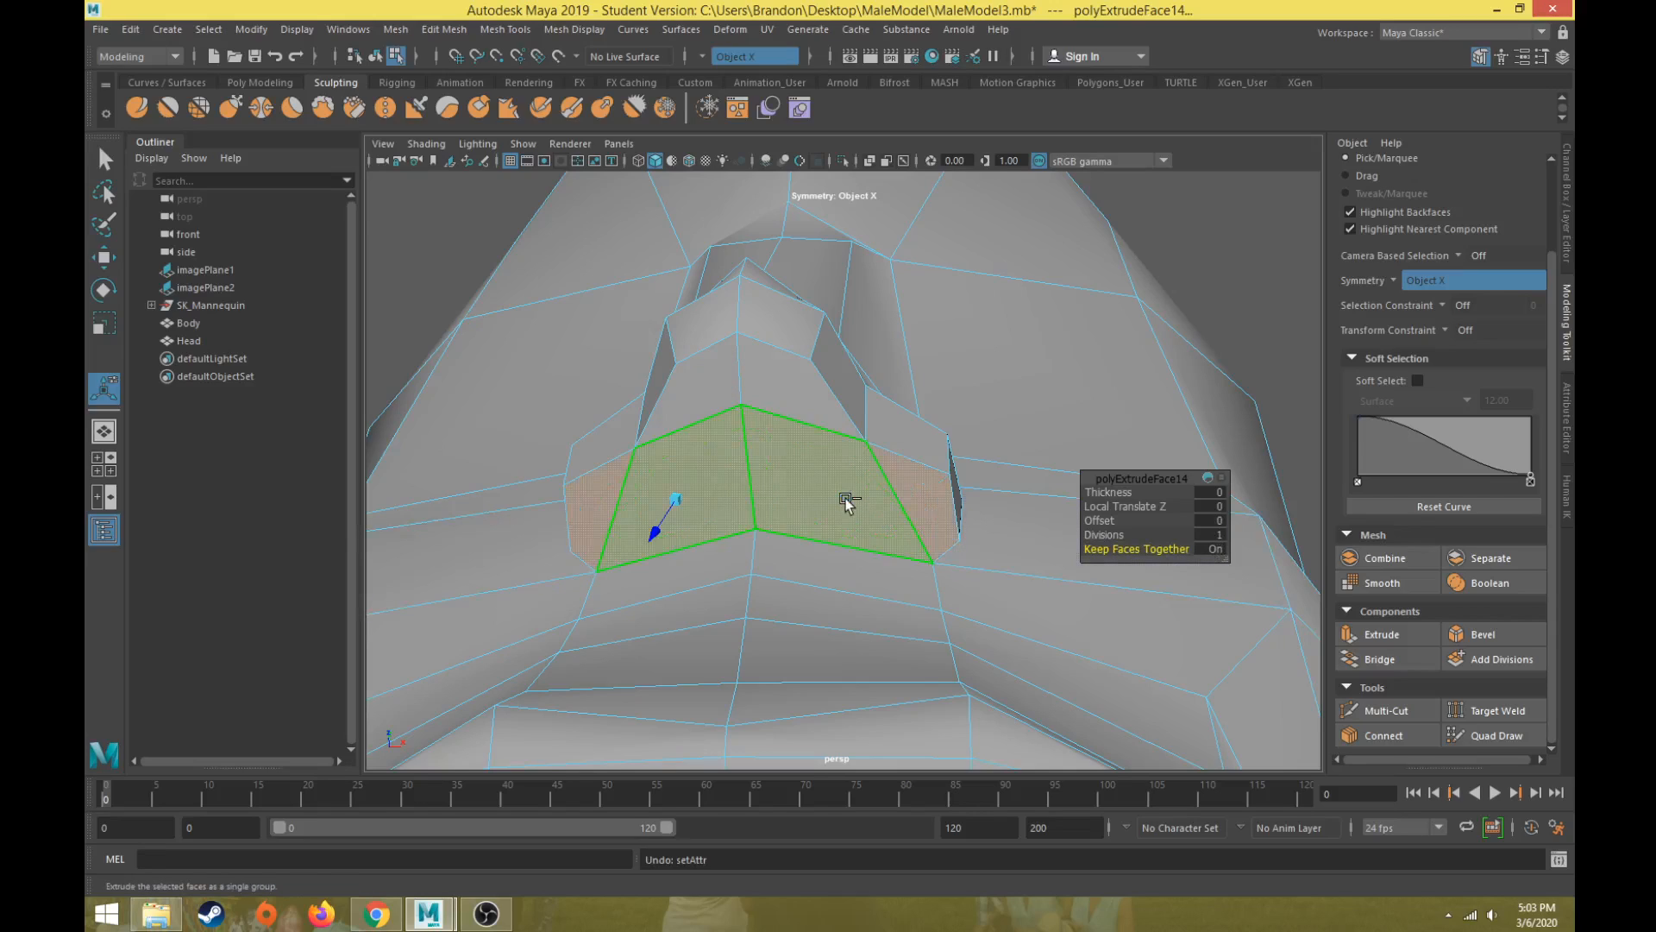
pyautogui.hotkey('ctrl', 'z')
pyautogui.hotkey('ctrl', 'z')
pyautogui.hotkey('ctrl', 'z')
# Step: Turn symmetry off and delete the half of the head mesh on the viewer's left in the front view
pyautogui.scroll(-7, 847, 504)
pyautogui.scroll(-3, 845, 505)
pyautogui.press('space')
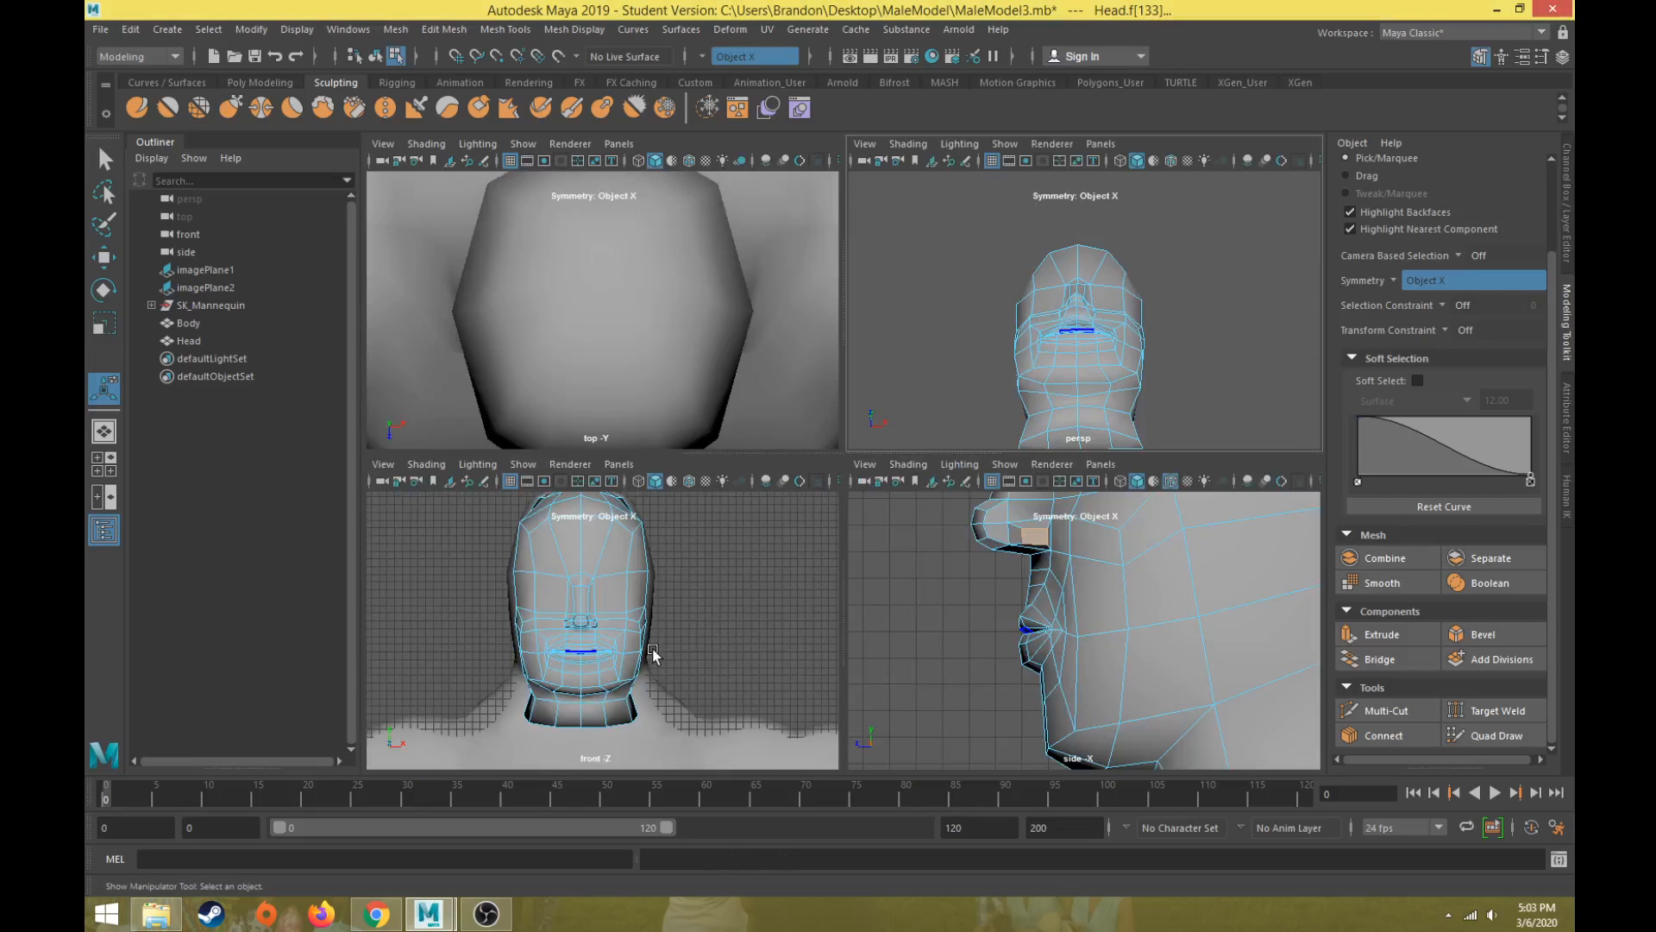
pyautogui.press('space')
pyautogui.moveTo(728, 366); pyautogui.dragTo(736, 408, button='right')
pyautogui.moveTo(550, 197); pyautogui.dragTo(805, 671)
pyautogui.click(1394, 283)
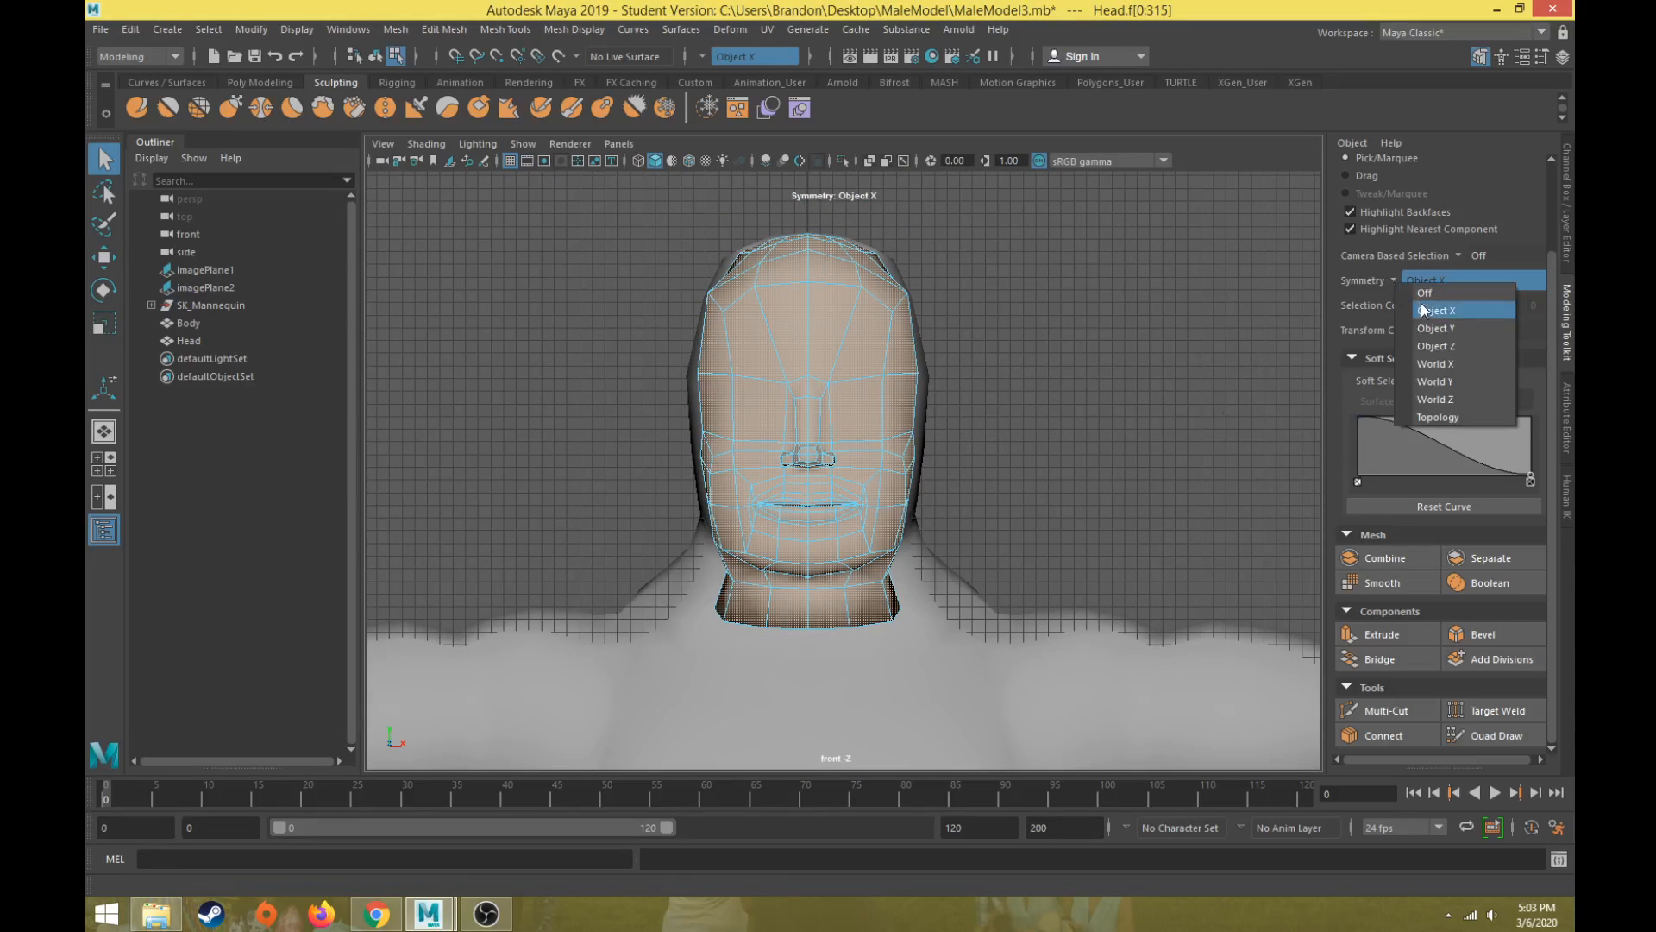
pyautogui.click(1432, 292)
pyautogui.moveTo(649, 373); pyautogui.dragTo(800, 695)
pyautogui.click(802, 696)
pyautogui.scroll(5, 764, 597)
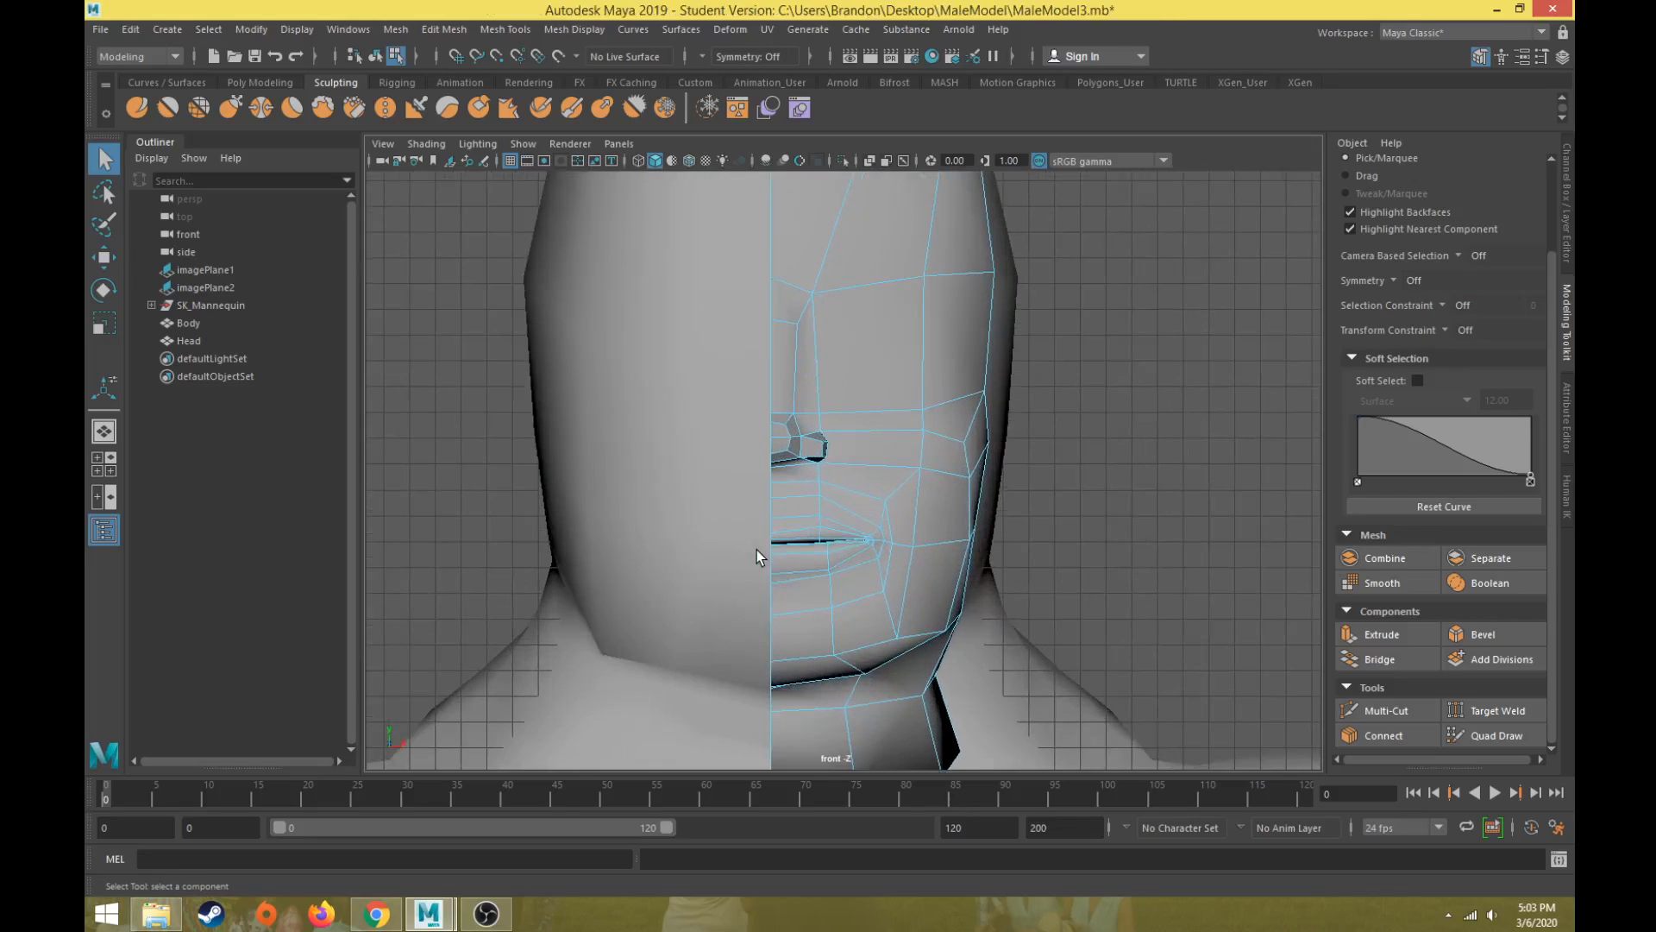
# Step: Extrude the two faces under the remaining half of the nose and scale them inward for the nostril
pyautogui.press('space')
pyautogui.press('space')
pyautogui.keyDown('alt'); pyautogui.moveTo(966, 274); pyautogui.dragTo(887, 440); pyautogui.keyUp('alt')
pyautogui.keyDown('alt'); pyautogui.moveTo(888, 440); pyautogui.dragTo(905, 726, button='middle'); pyautogui.keyUp('alt')
pyautogui.keyDown('alt'); pyautogui.moveTo(905, 725); pyautogui.dragTo(925, 552); pyautogui.keyUp('alt')
pyautogui.scroll(4, 924, 558)
pyautogui.keyDown('alt'); pyautogui.moveTo(923, 558); pyautogui.dragTo(902, 407, button='middle'); pyautogui.keyUp('alt')
pyautogui.keyDown('alt'); pyautogui.moveTo(902, 406); pyautogui.dragTo(783, 386); pyautogui.keyUp('alt')
pyautogui.moveTo(784, 393); pyautogui.dragTo(791, 442, button='right')
pyautogui.click(795, 493)
pyautogui.keyDown('shift'); pyautogui.click(881, 487); pyautogui.keyUp('shift')
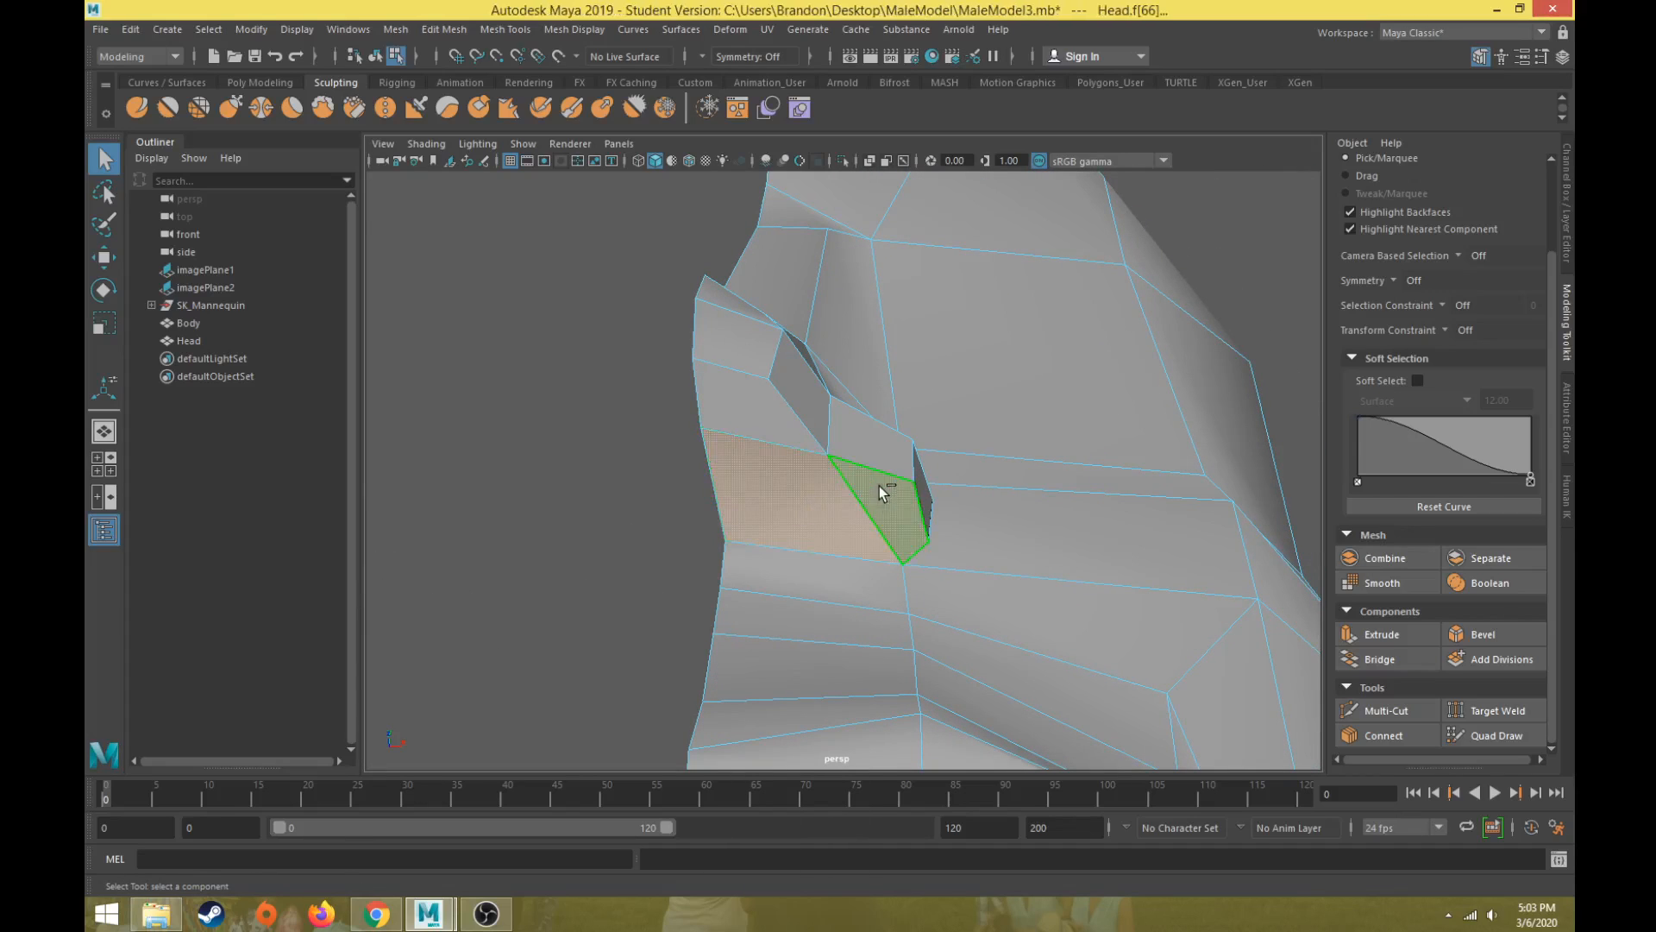
pyautogui.click(1420, 634)
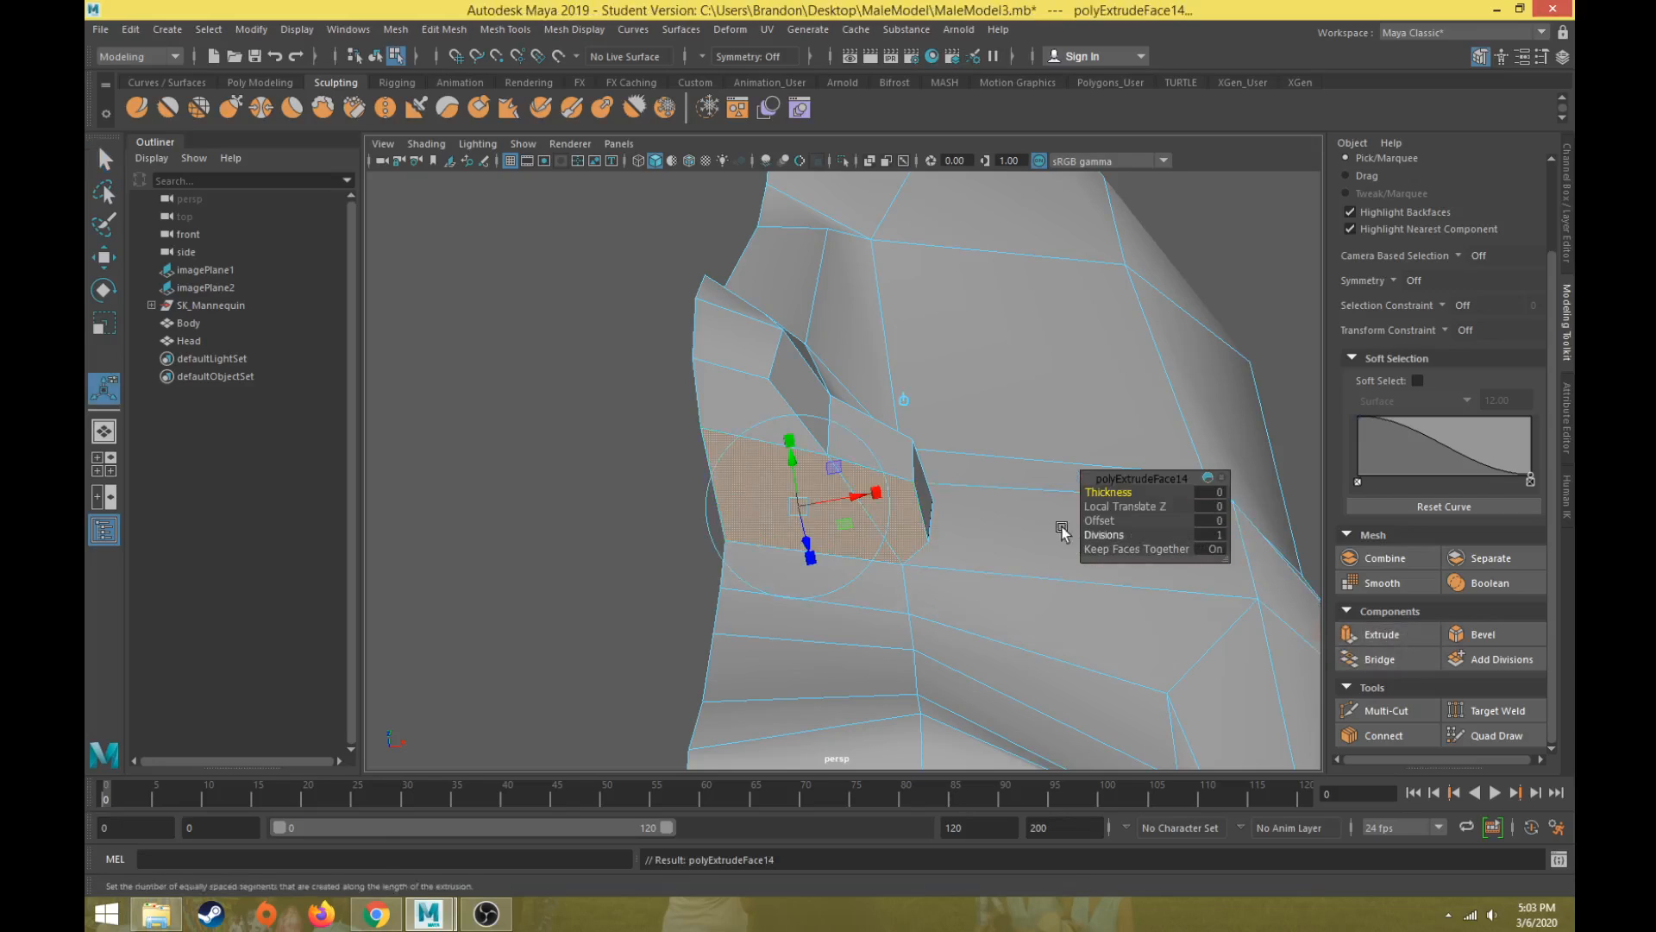
pyautogui.press('r')
pyautogui.moveTo(824, 498); pyautogui.dragTo(832, 447)
pyautogui.press('w')
pyautogui.press('r')
# Step: Reposition the front and middle vertices of the inset faces under the nose to start rounding the nostril outline
pyautogui.moveTo(769, 425); pyautogui.dragTo(769, 371, button='right')
pyautogui.click(724, 380)
pyautogui.press('w')
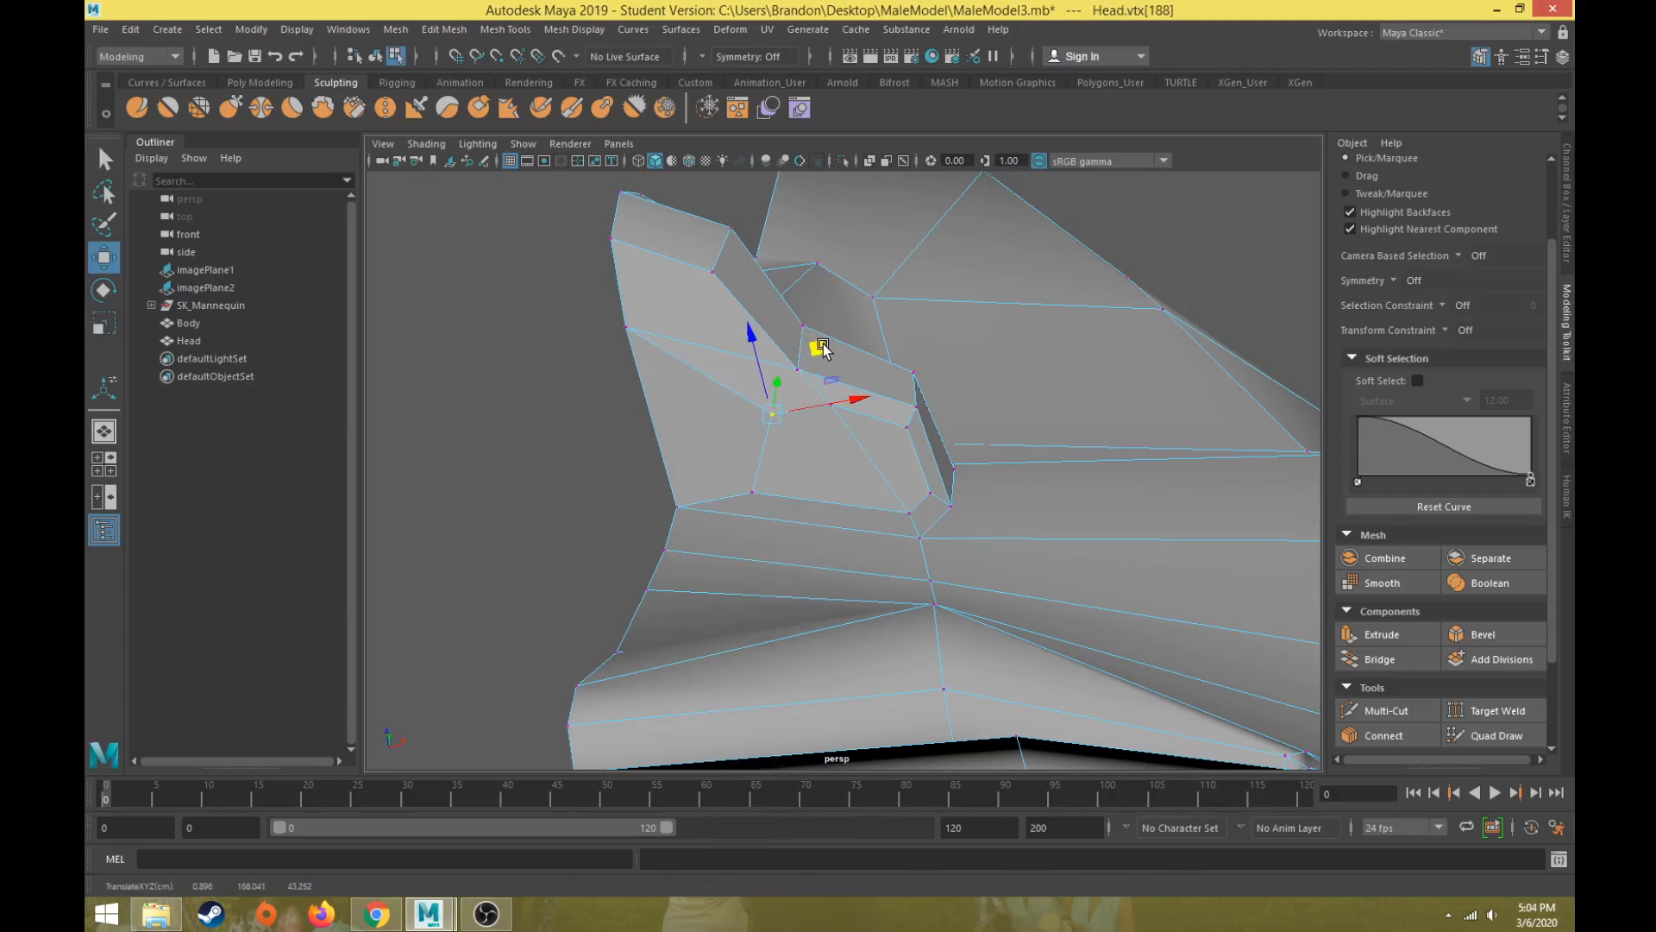
pyautogui.click(823, 445)
pyautogui.click(752, 495)
pyautogui.click(903, 512)
pyautogui.moveTo(960, 448); pyautogui.dragTo(934, 457)
pyautogui.click(862, 404)
pyautogui.moveTo(879, 345); pyautogui.dragTo(898, 345)
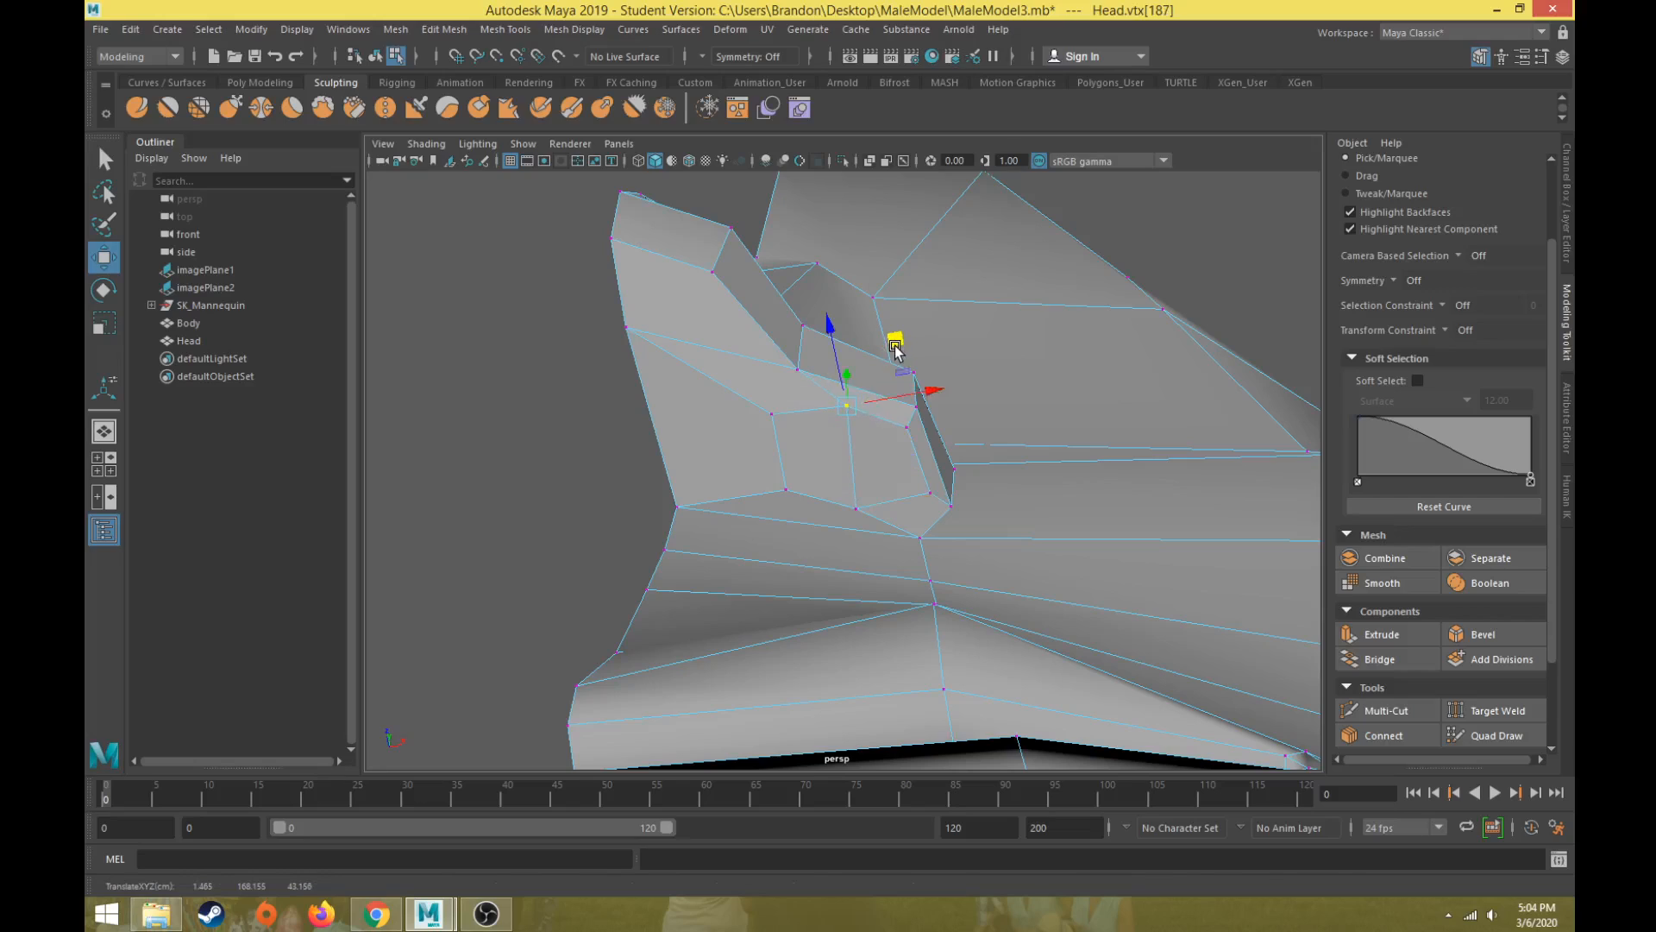
# Step: Adjust the outer and rear vertices of the nostril outline and check their height from the side
pyautogui.click(930, 492)
pyautogui.moveTo(984, 433); pyautogui.dragTo(979, 431)
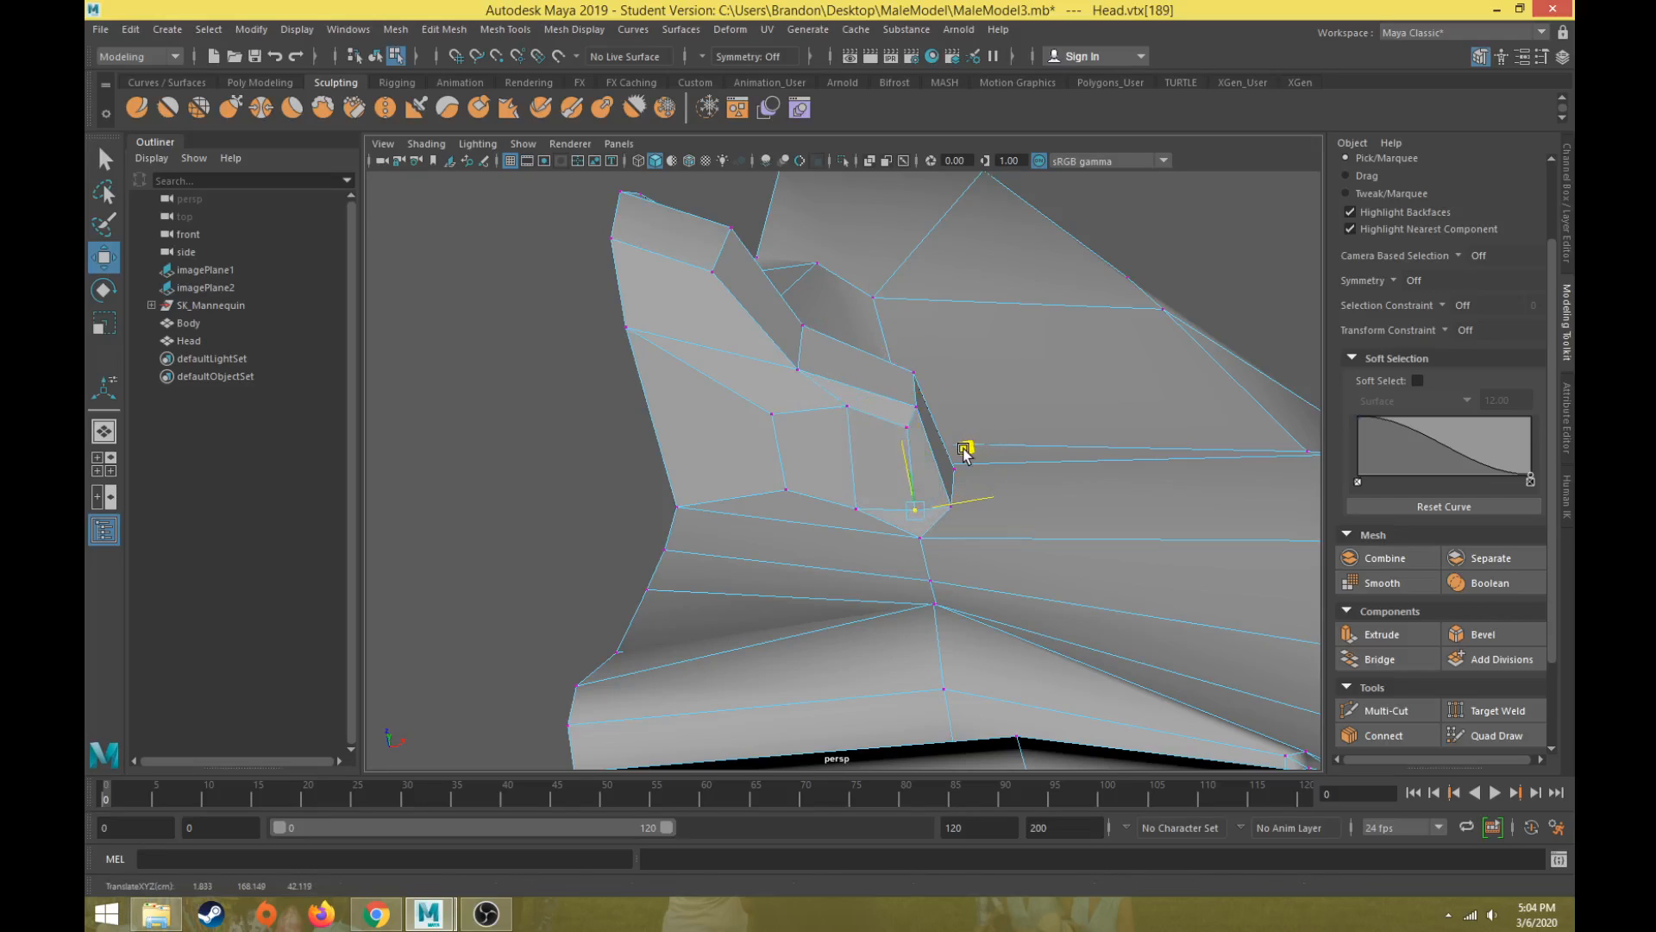
pyautogui.click(843, 508)
pyautogui.moveTo(922, 498); pyautogui.dragTo(908, 505)
pyautogui.moveTo(905, 454); pyautogui.dragTo(910, 450)
pyautogui.keyDown('alt'); pyautogui.moveTo(878, 395); pyautogui.dragTo(778, 488); pyautogui.keyUp('alt')
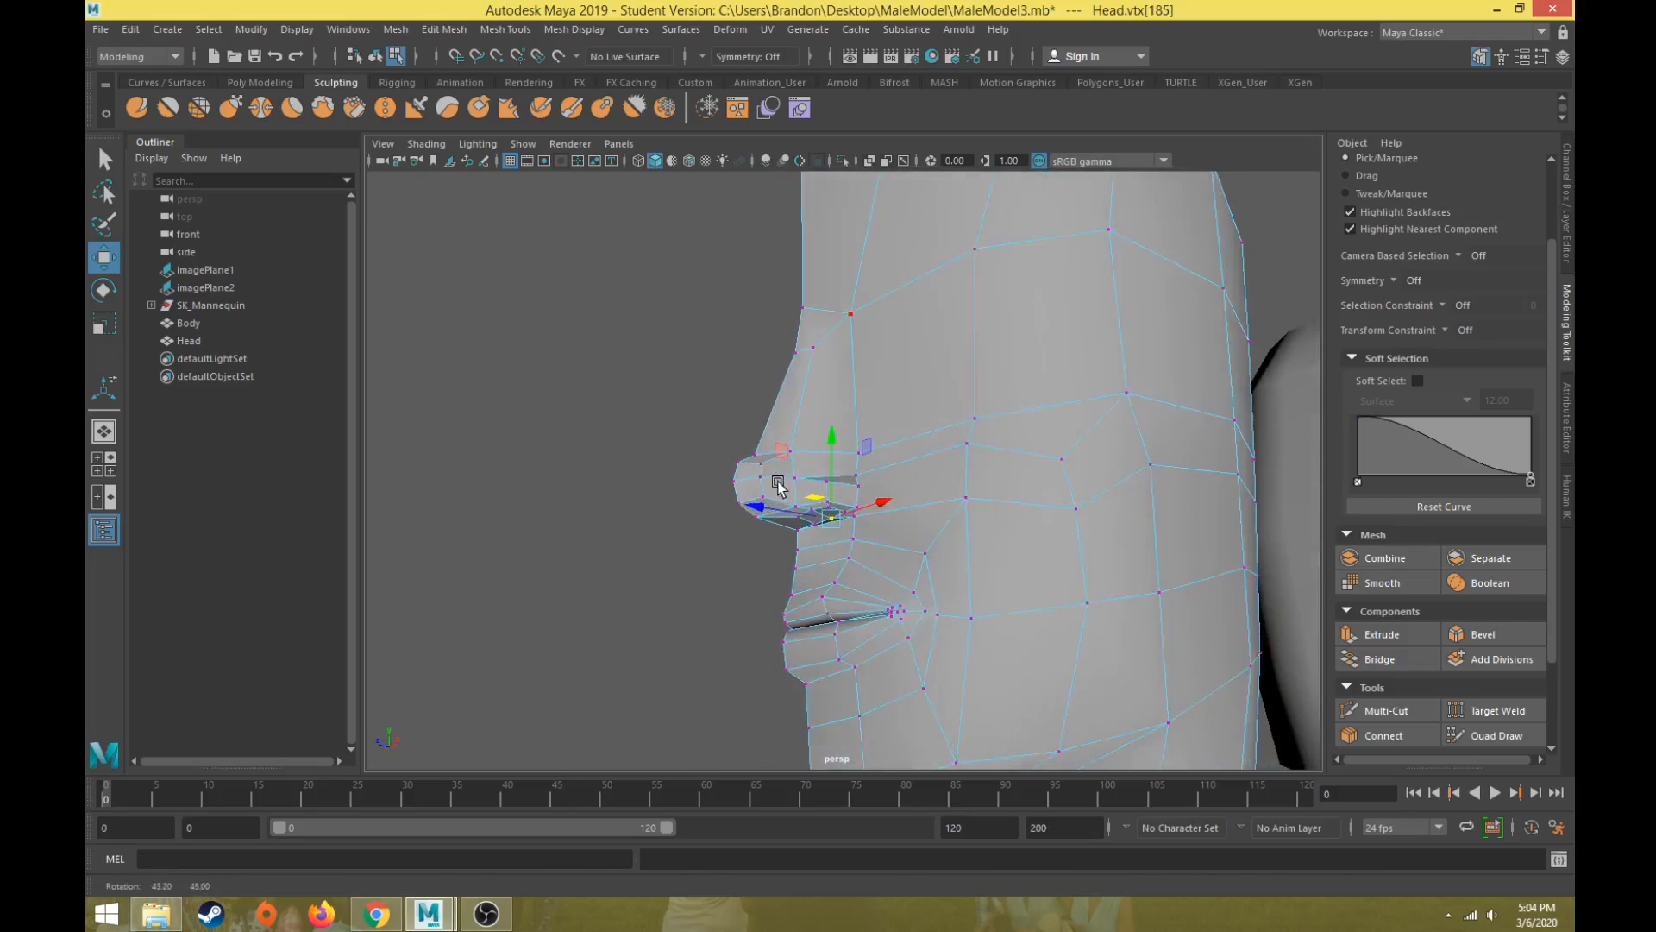
pyautogui.scroll(5, 778, 487)
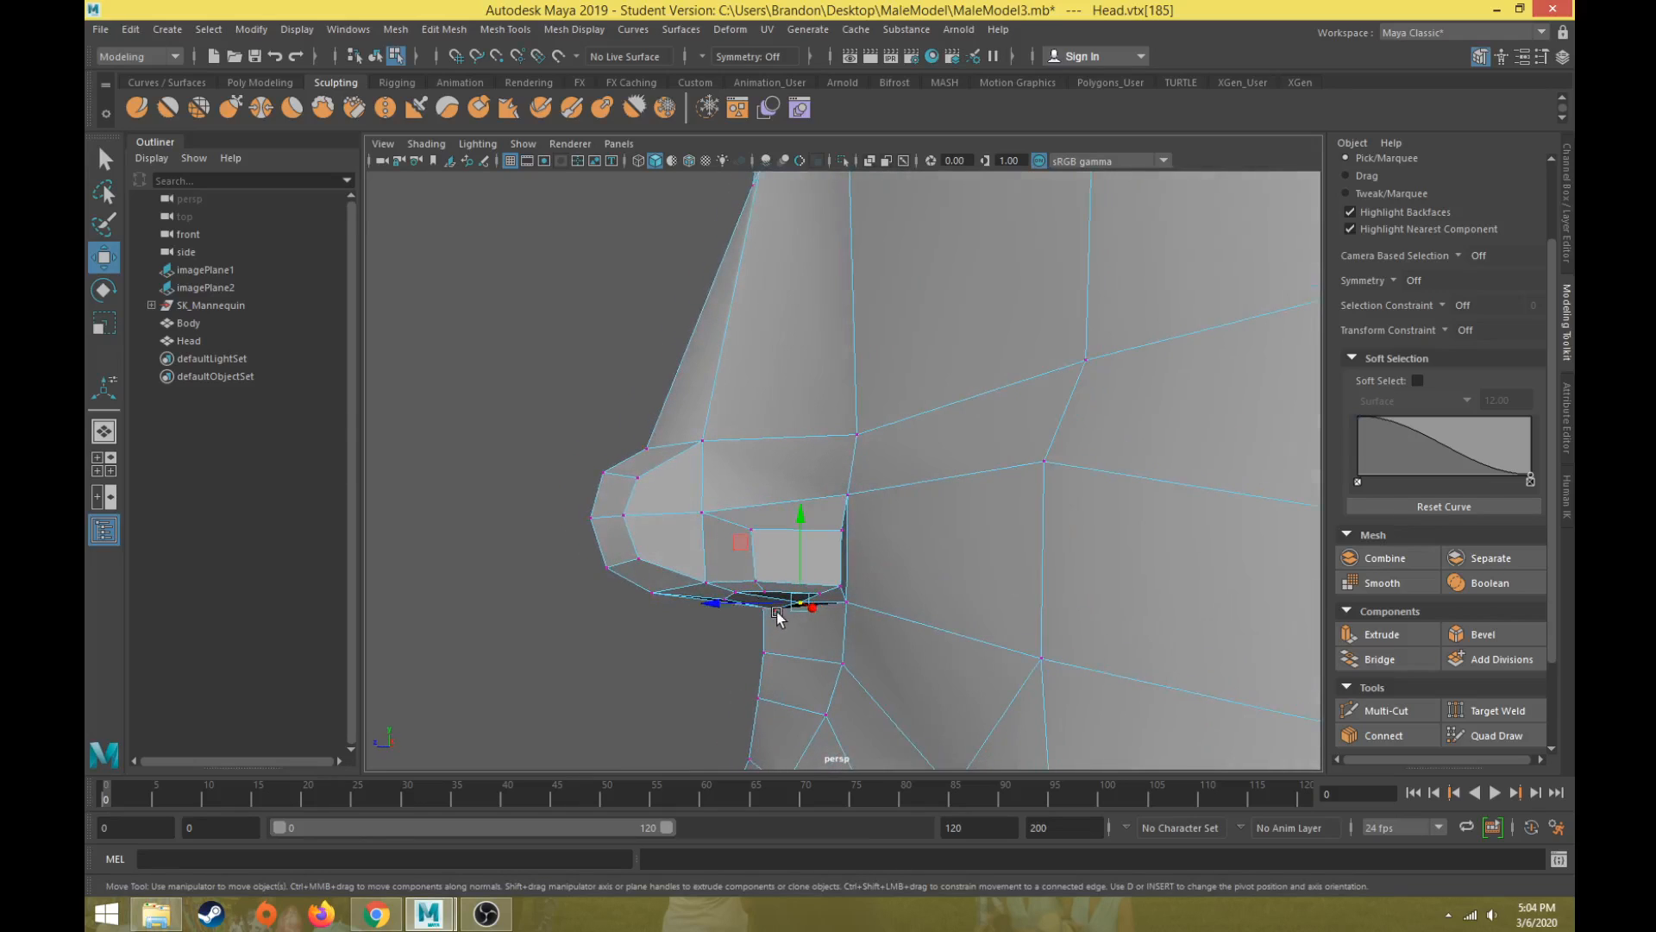
pyautogui.moveTo(775, 576); pyautogui.dragTo(776, 575)
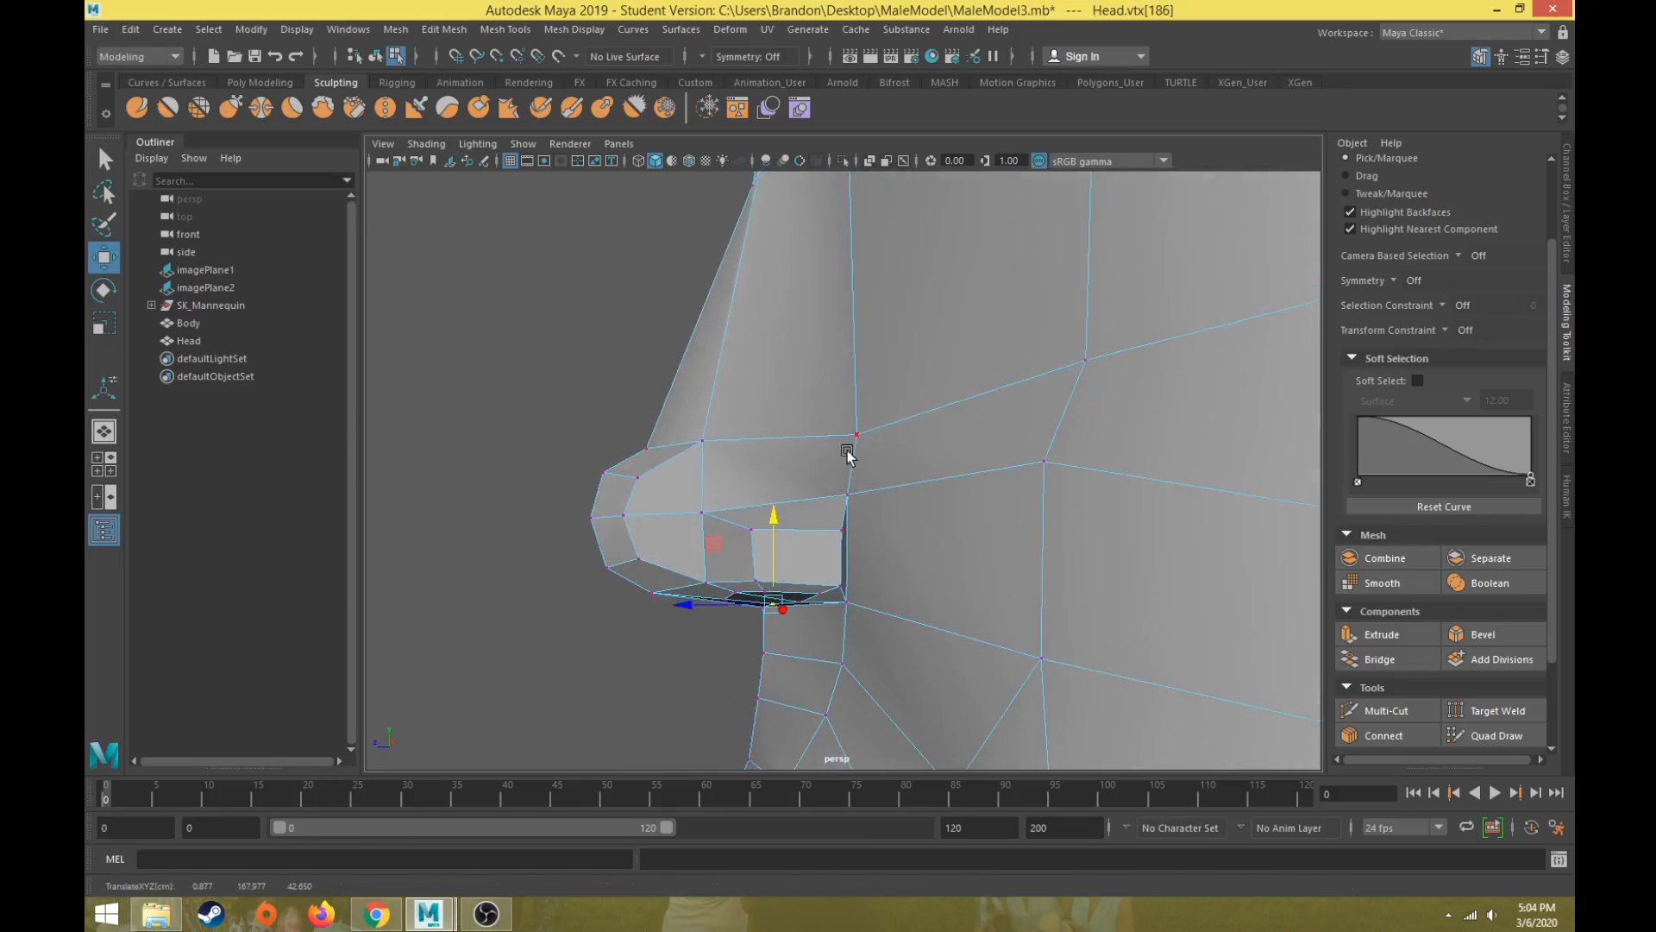
# Step: Try mirroring the half head as a whole object across the world X axis
pyautogui.press('F8')
pyautogui.scroll(-8, 917, 447)
pyautogui.keyDown('alt'); pyautogui.moveTo(917, 447); pyautogui.dragTo(931, 539); pyautogui.keyUp('alt')
pyautogui.click(776, 379)
pyautogui.click(897, 397)
pyautogui.keyDown('alt'); pyautogui.moveTo(889, 431); pyautogui.dragTo(833, 565); pyautogui.keyUp('alt')
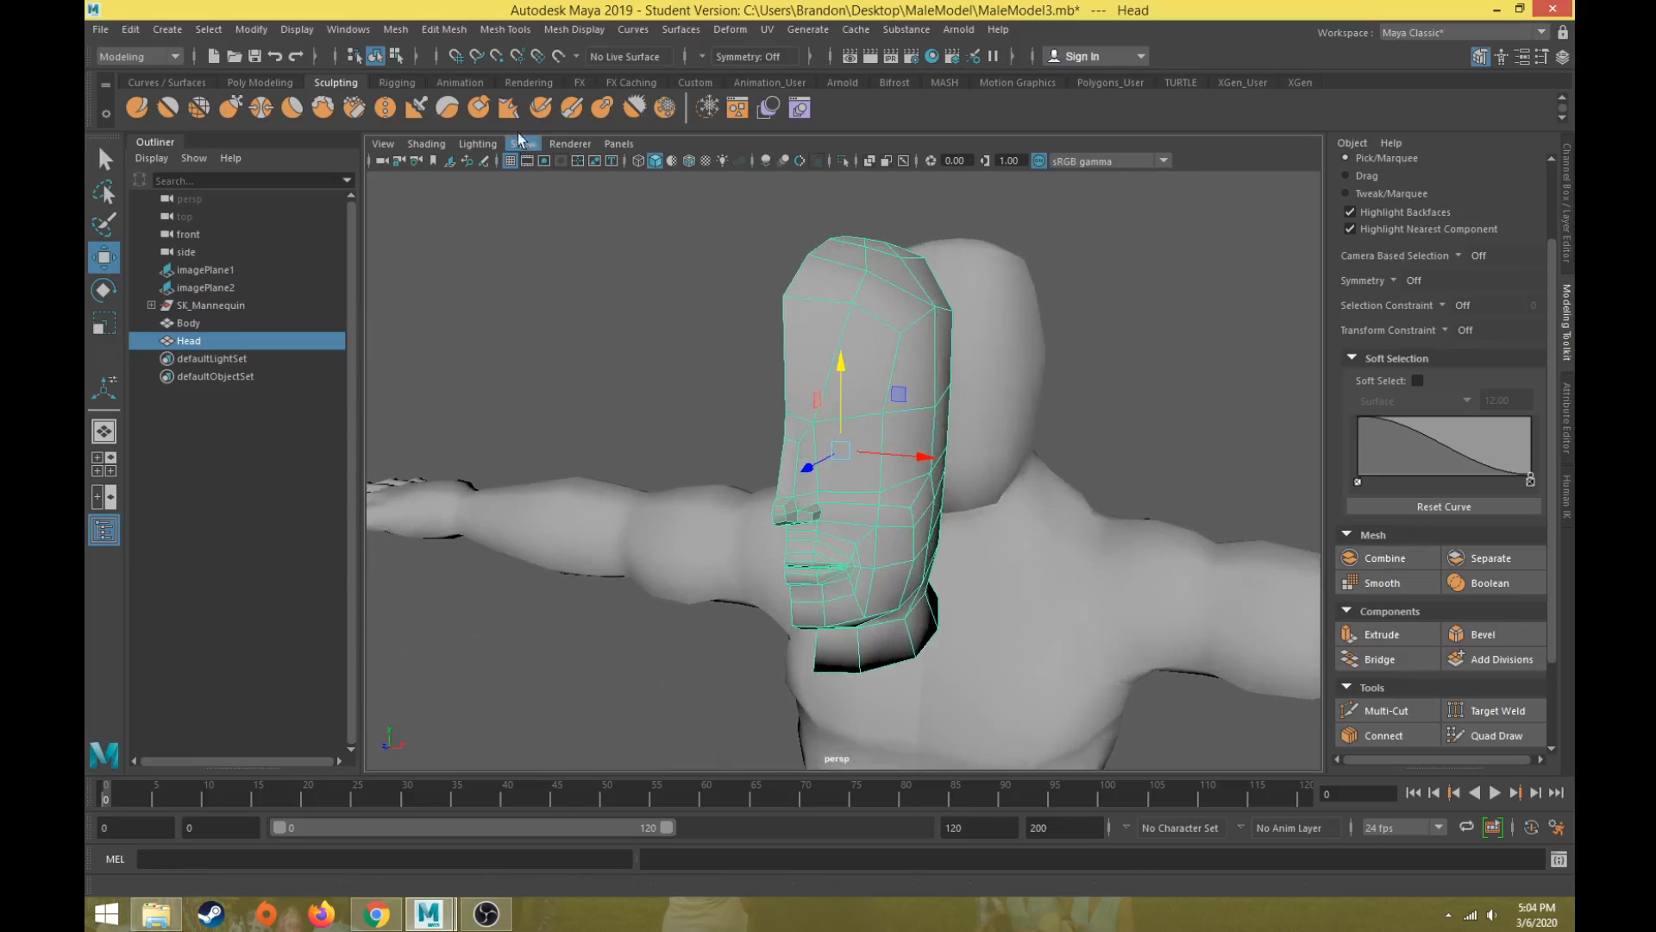
pyautogui.click(395, 30)
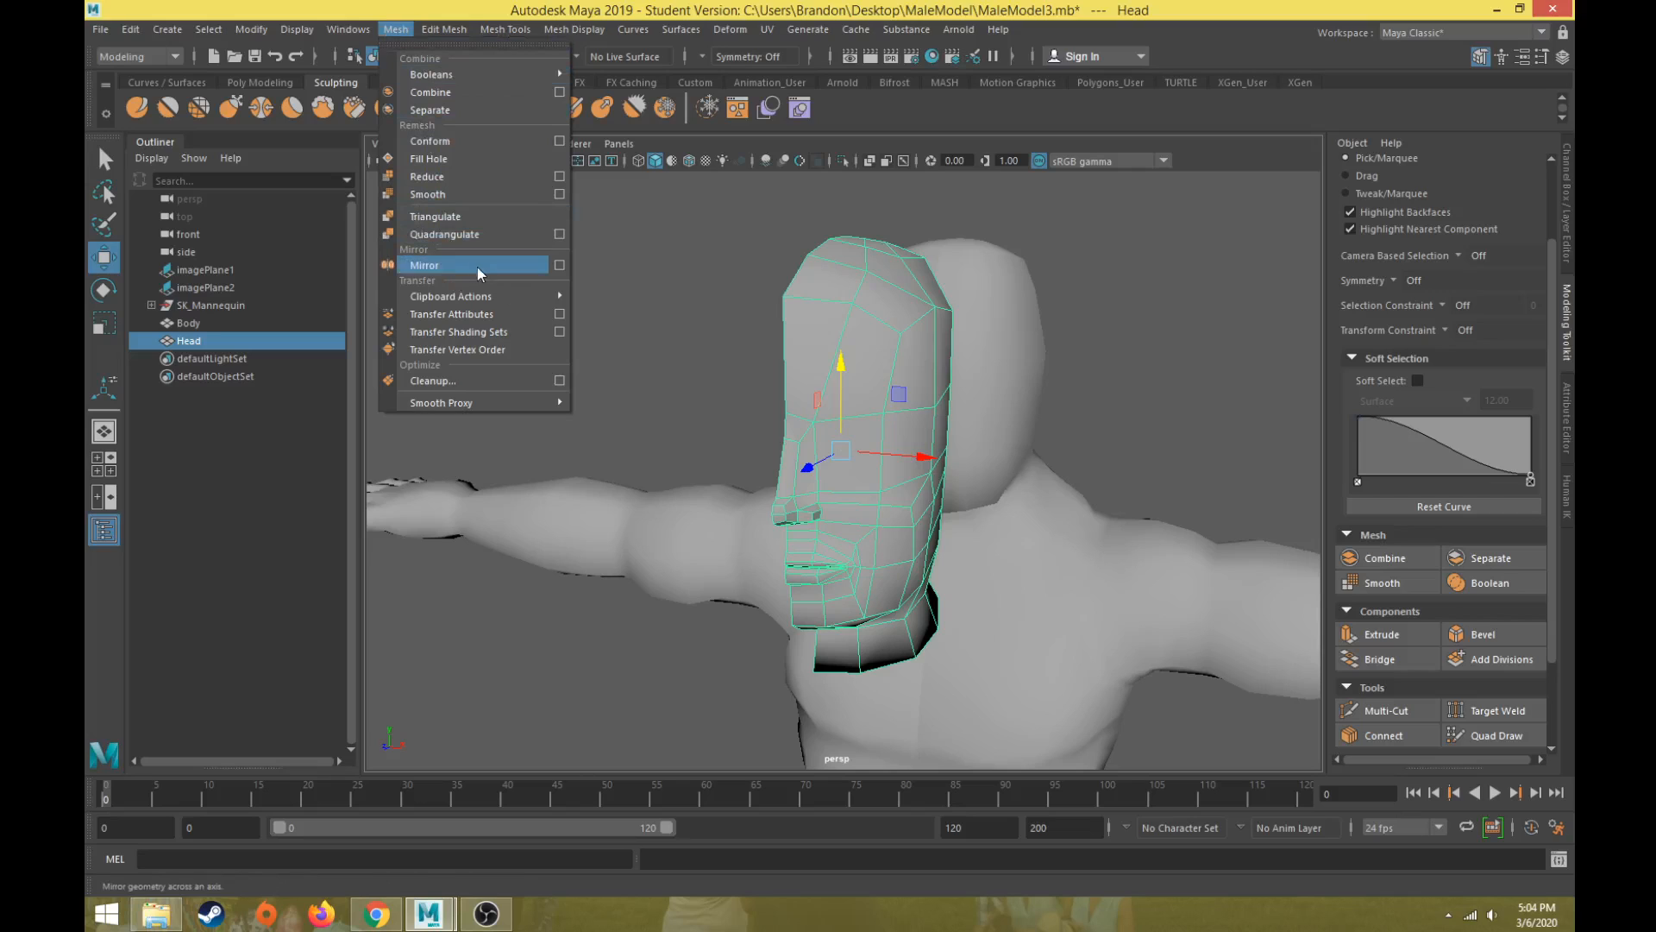
pyautogui.click(442, 266)
pyautogui.keyDown('alt'); pyautogui.moveTo(776, 445); pyautogui.dragTo(826, 606); pyautogui.keyUp('alt')
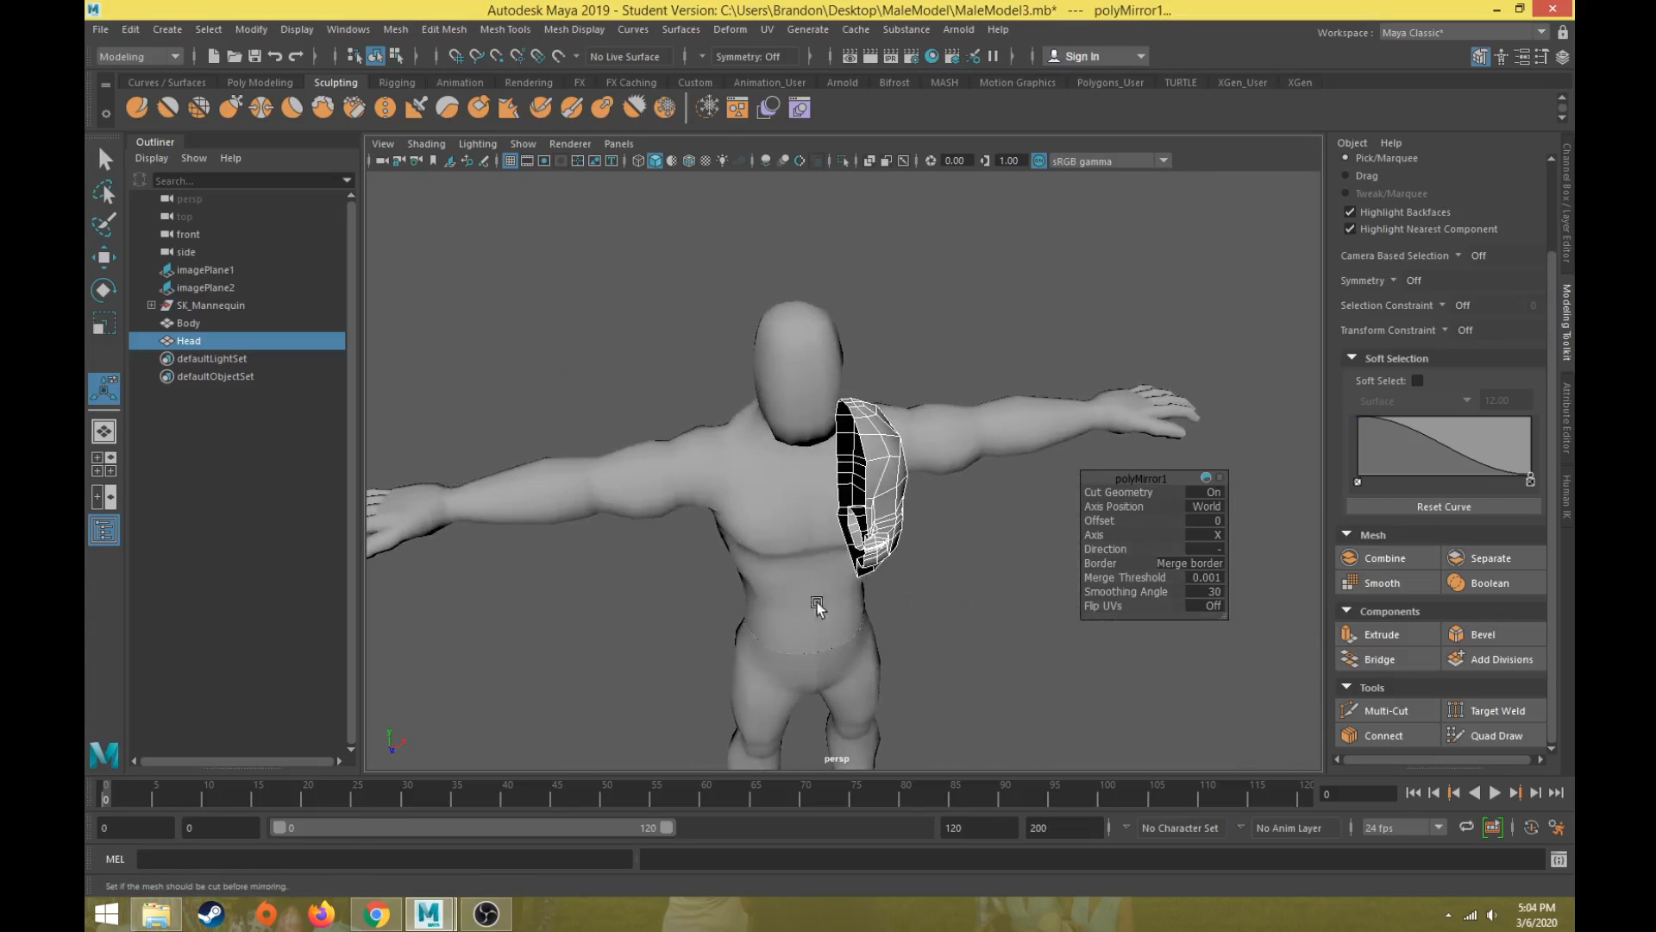
pyautogui.keyDown('alt'); pyautogui.moveTo(914, 574); pyautogui.dragTo(871, 561); pyautogui.keyUp('alt')
pyautogui.scroll(3, 866, 557)
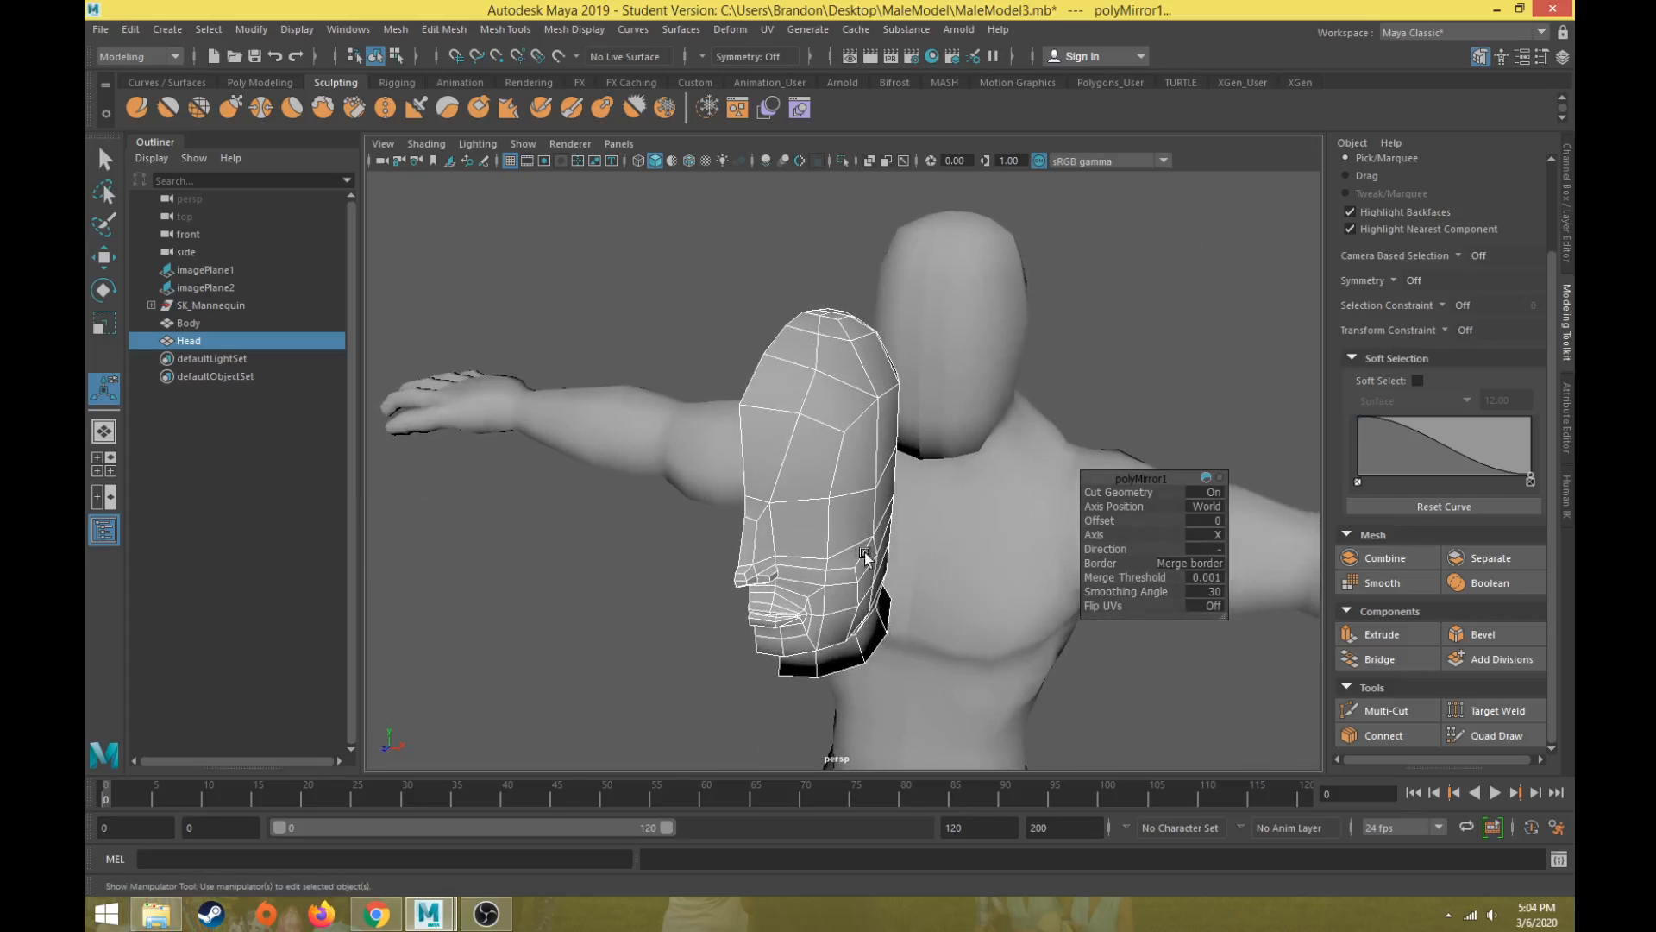
# Step: Try the mirror with other axes, then with X, the Object axis position and the positive direction
pyautogui.click(1215, 559)
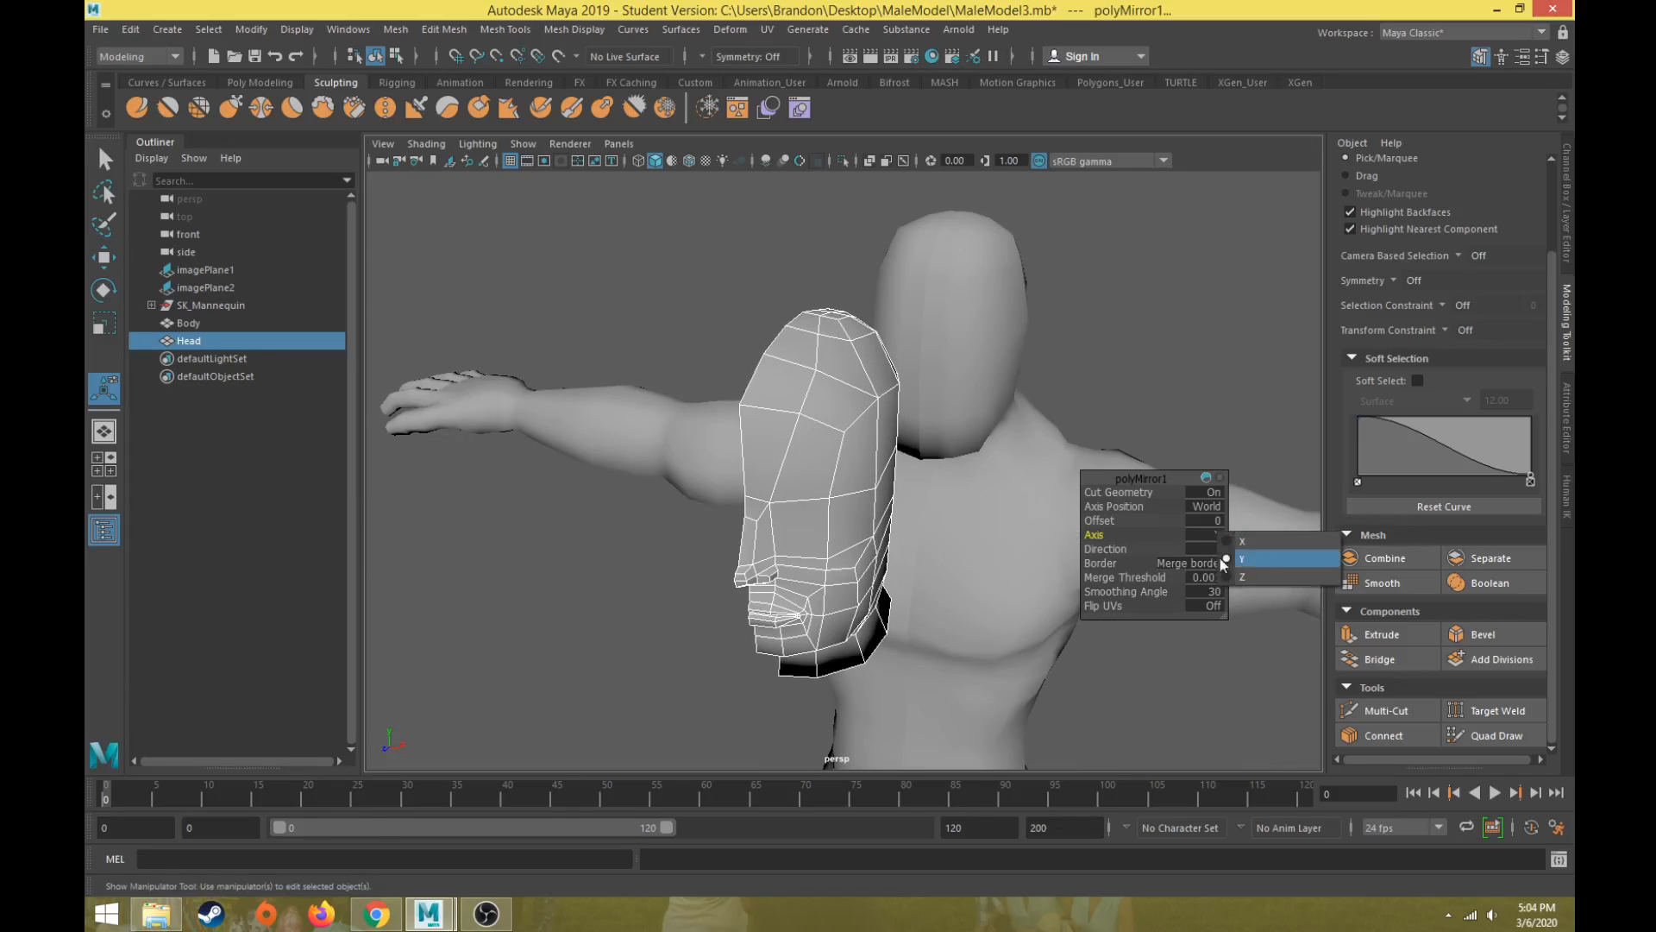
pyautogui.click(1229, 576)
pyautogui.click(1216, 534)
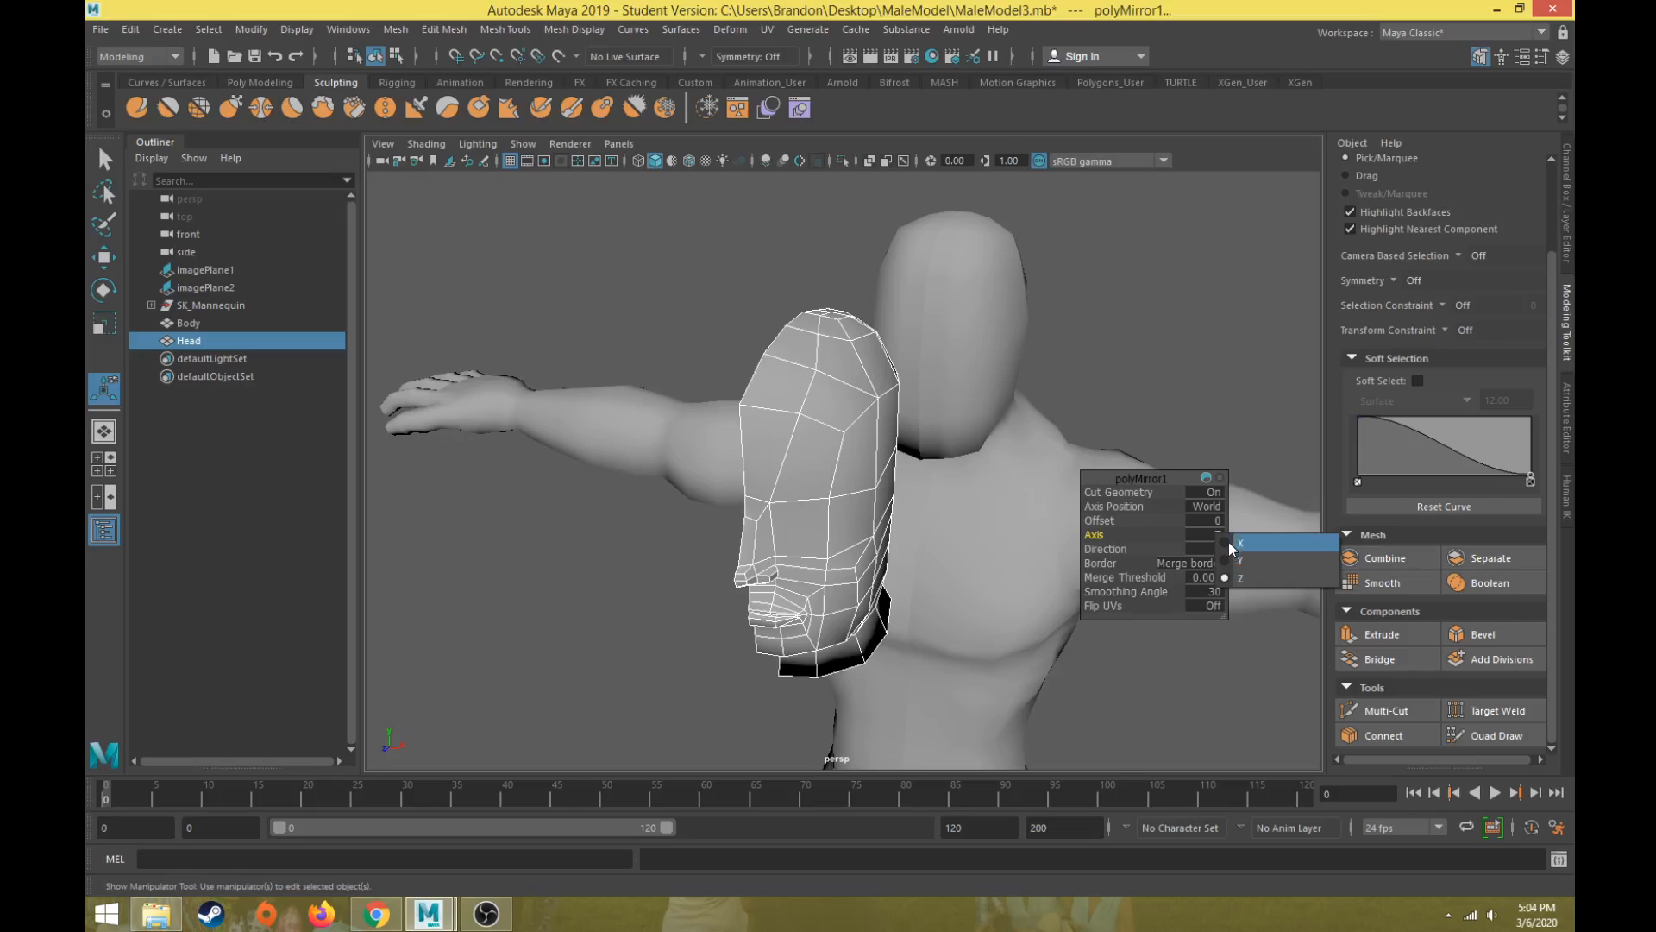
pyautogui.click(1232, 543)
pyautogui.click(1217, 507)
pyautogui.click(1232, 526)
pyautogui.click(1215, 507)
pyautogui.click(1234, 545)
pyautogui.click(1217, 553)
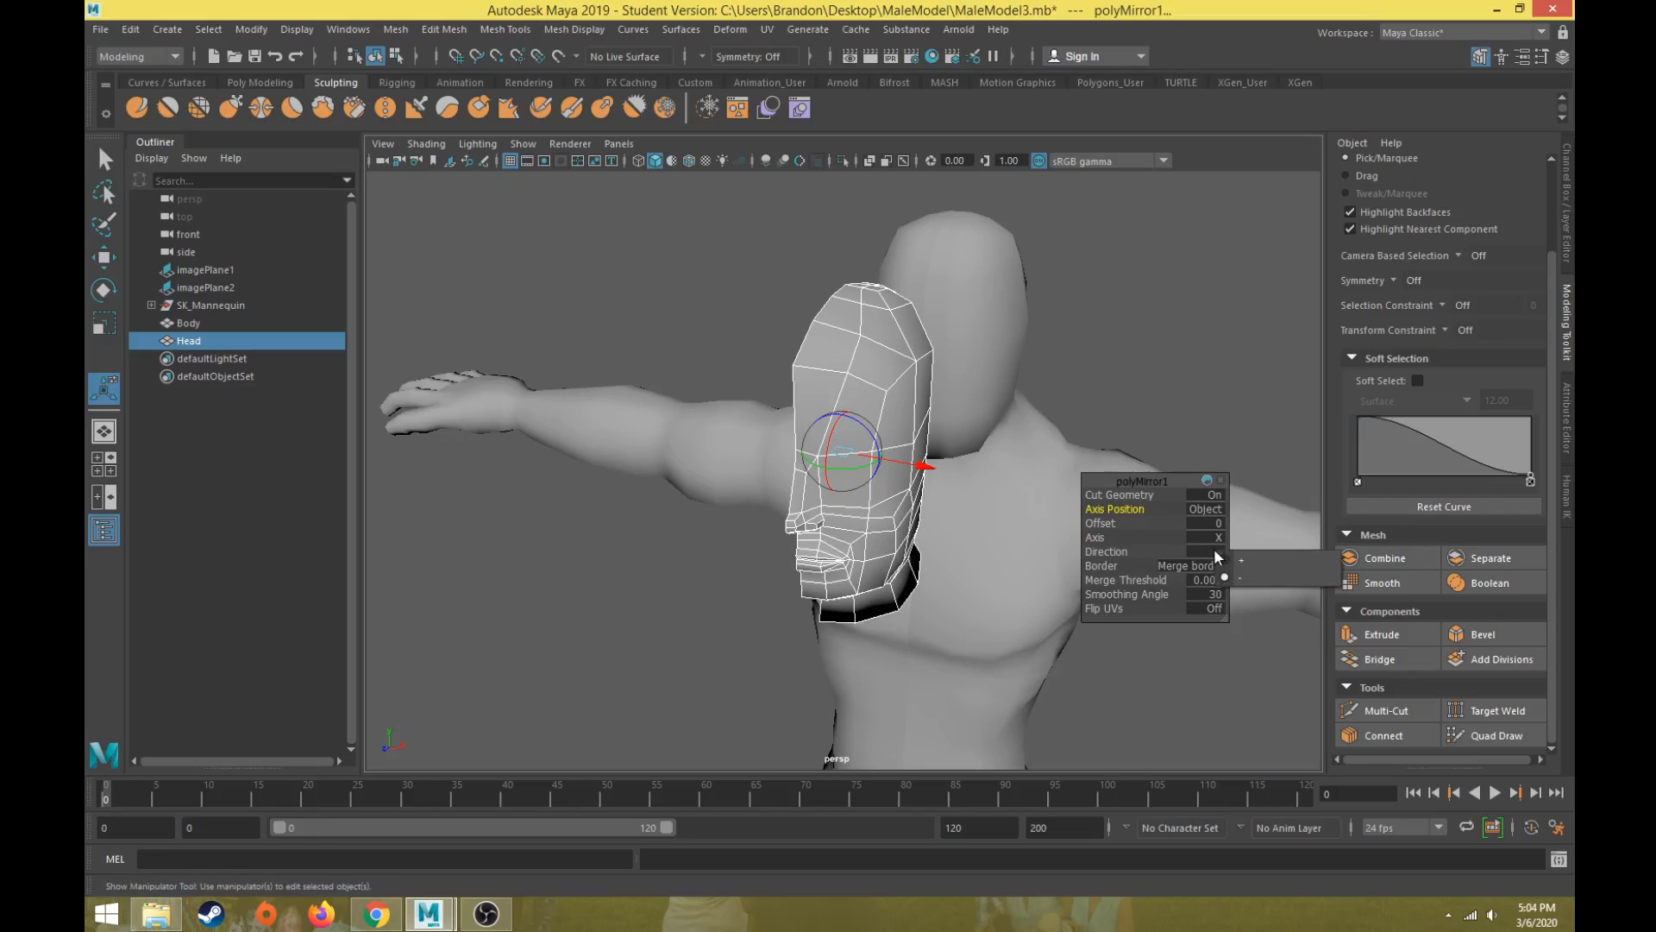
pyautogui.click(1225, 558)
pyautogui.click(1214, 558)
pyautogui.keyDown('alt'); pyautogui.moveTo(1139, 391); pyautogui.dragTo(939, 414); pyautogui.keyUp('alt')
pyautogui.click(734, 554)
pyautogui.click(804, 500)
# Step: Undo the mirror of the head together with its option changes
pyautogui.hotkey('ctrl', 'z')
pyautogui.hotkey('ctrl', 'z')
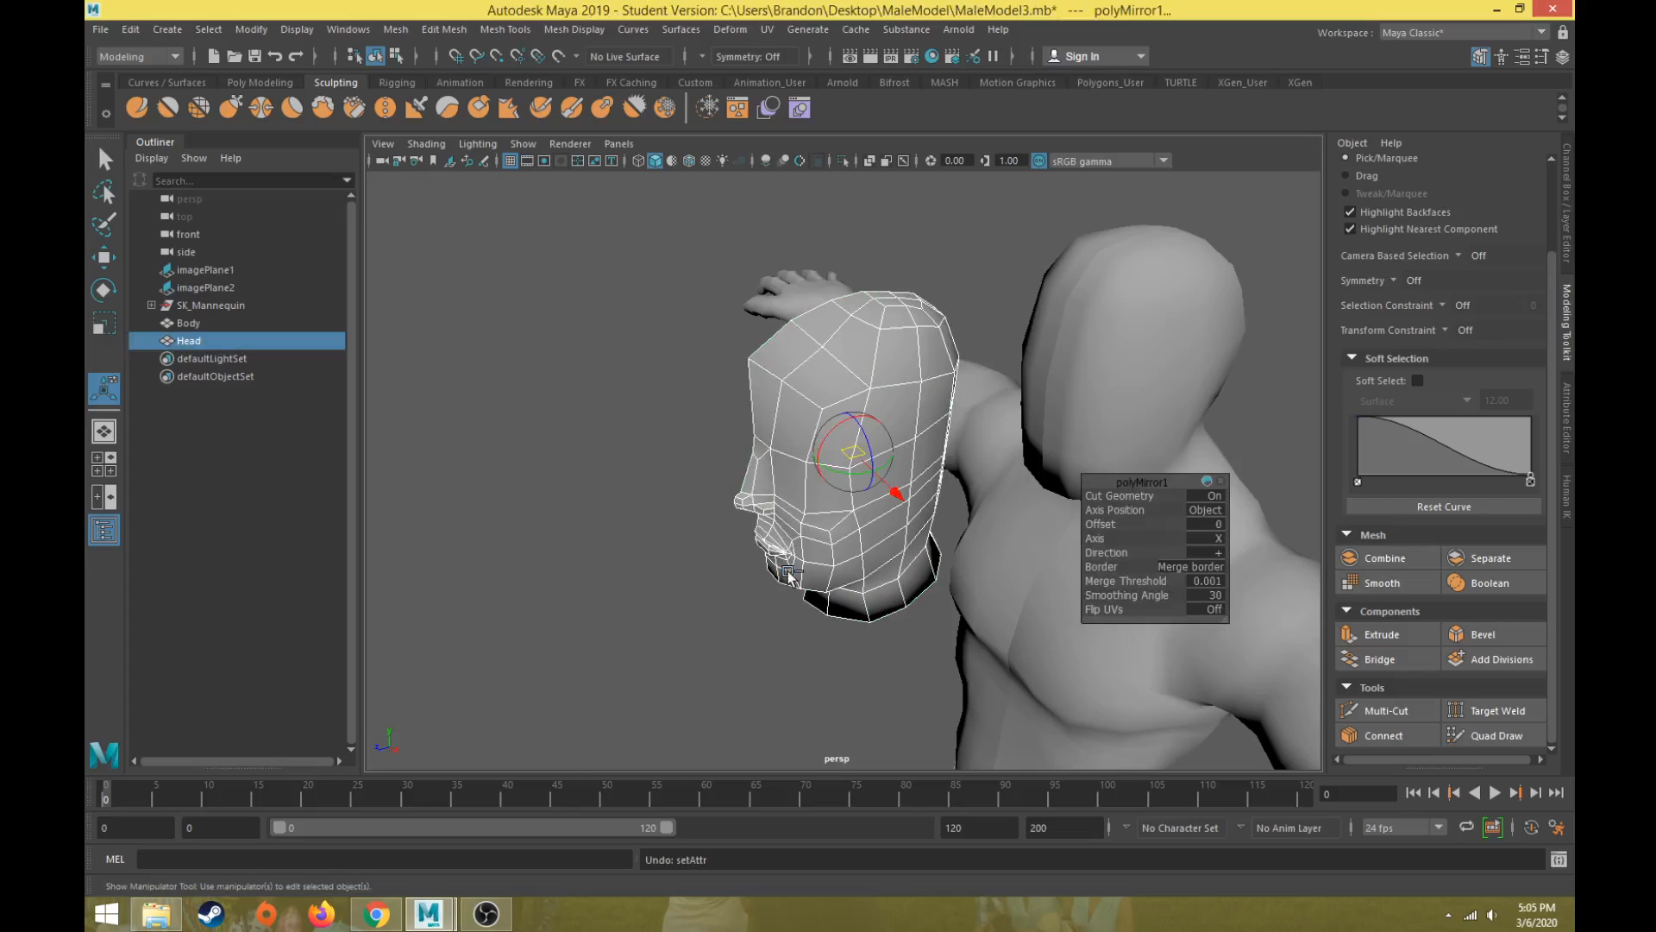
pyautogui.hotkey('ctrl', 'z')
pyautogui.hotkey('ctrl', 'z')
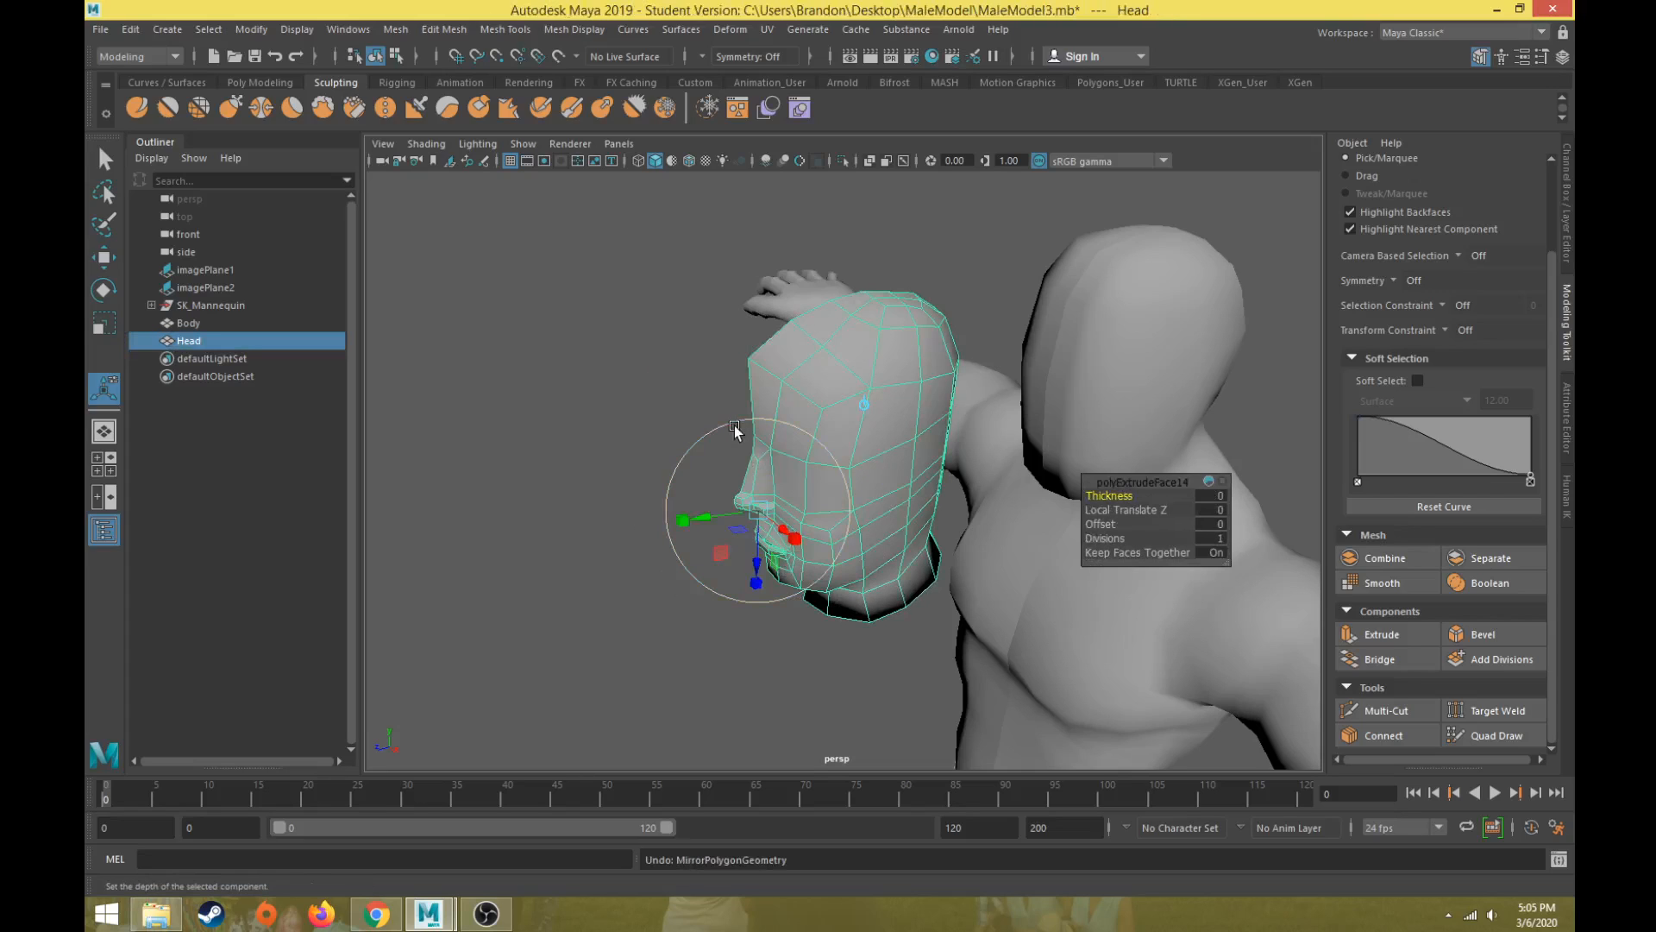
pyautogui.click(631, 429)
pyautogui.scroll(10, 820, 363)
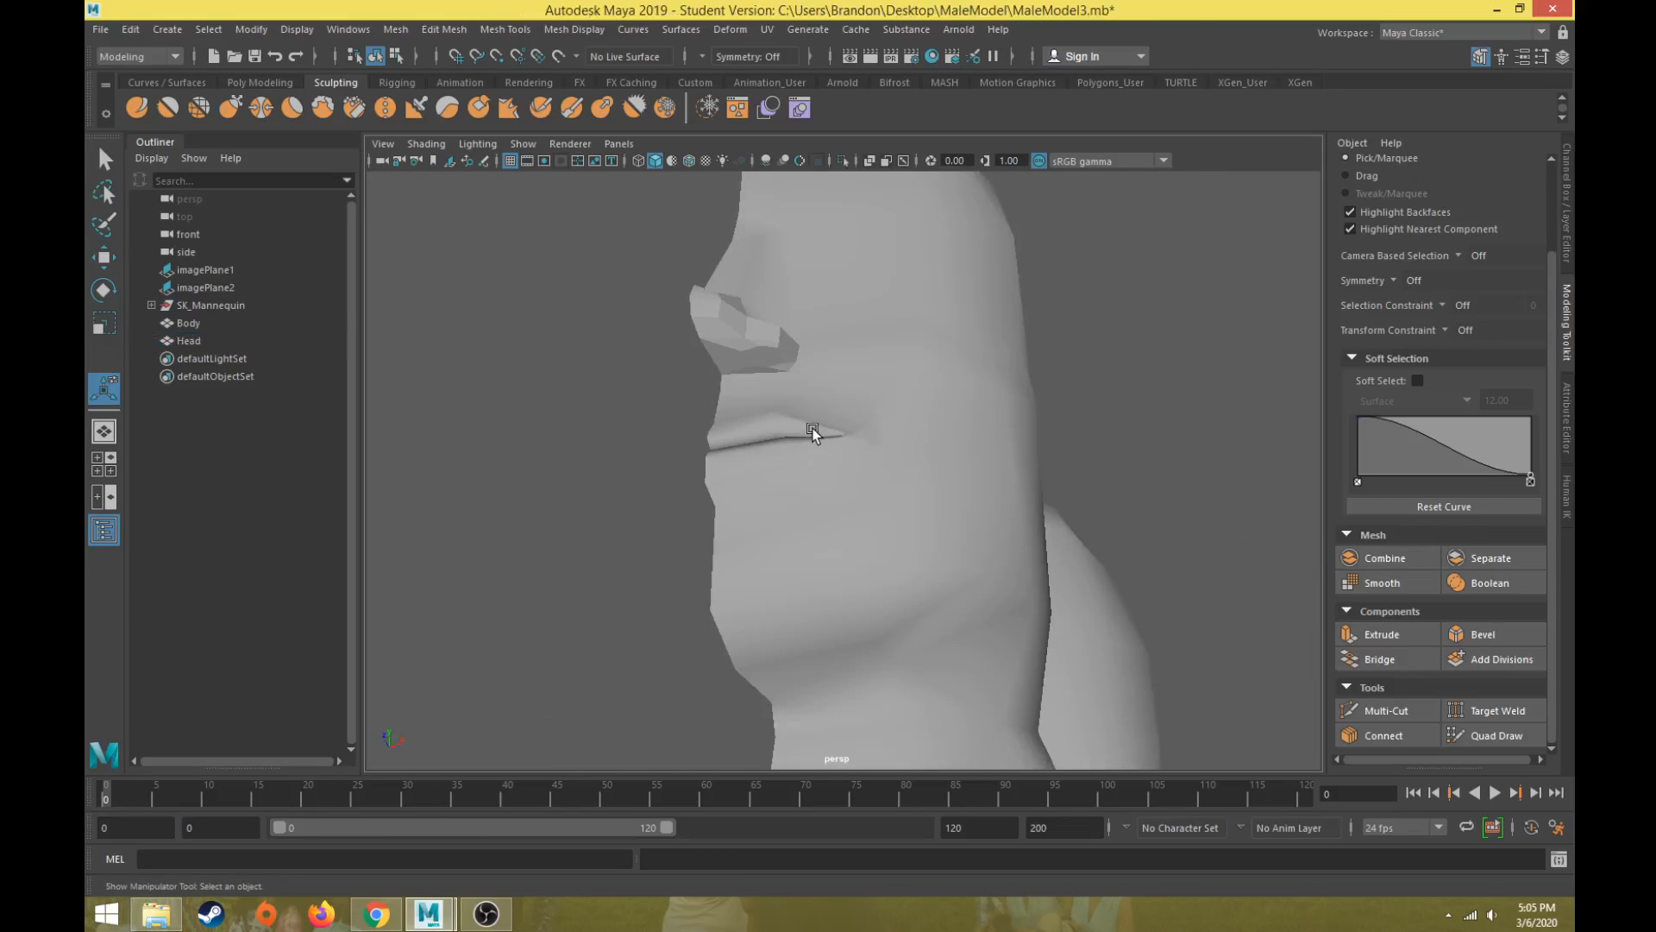
# Step: Duplicate the half head and set the duplicate's Scale X to -1
pyautogui.click(832, 299)
pyautogui.scroll(-8, 871, 285)
pyautogui.click(936, 337)
pyautogui.click(919, 345)
pyautogui.press('w')
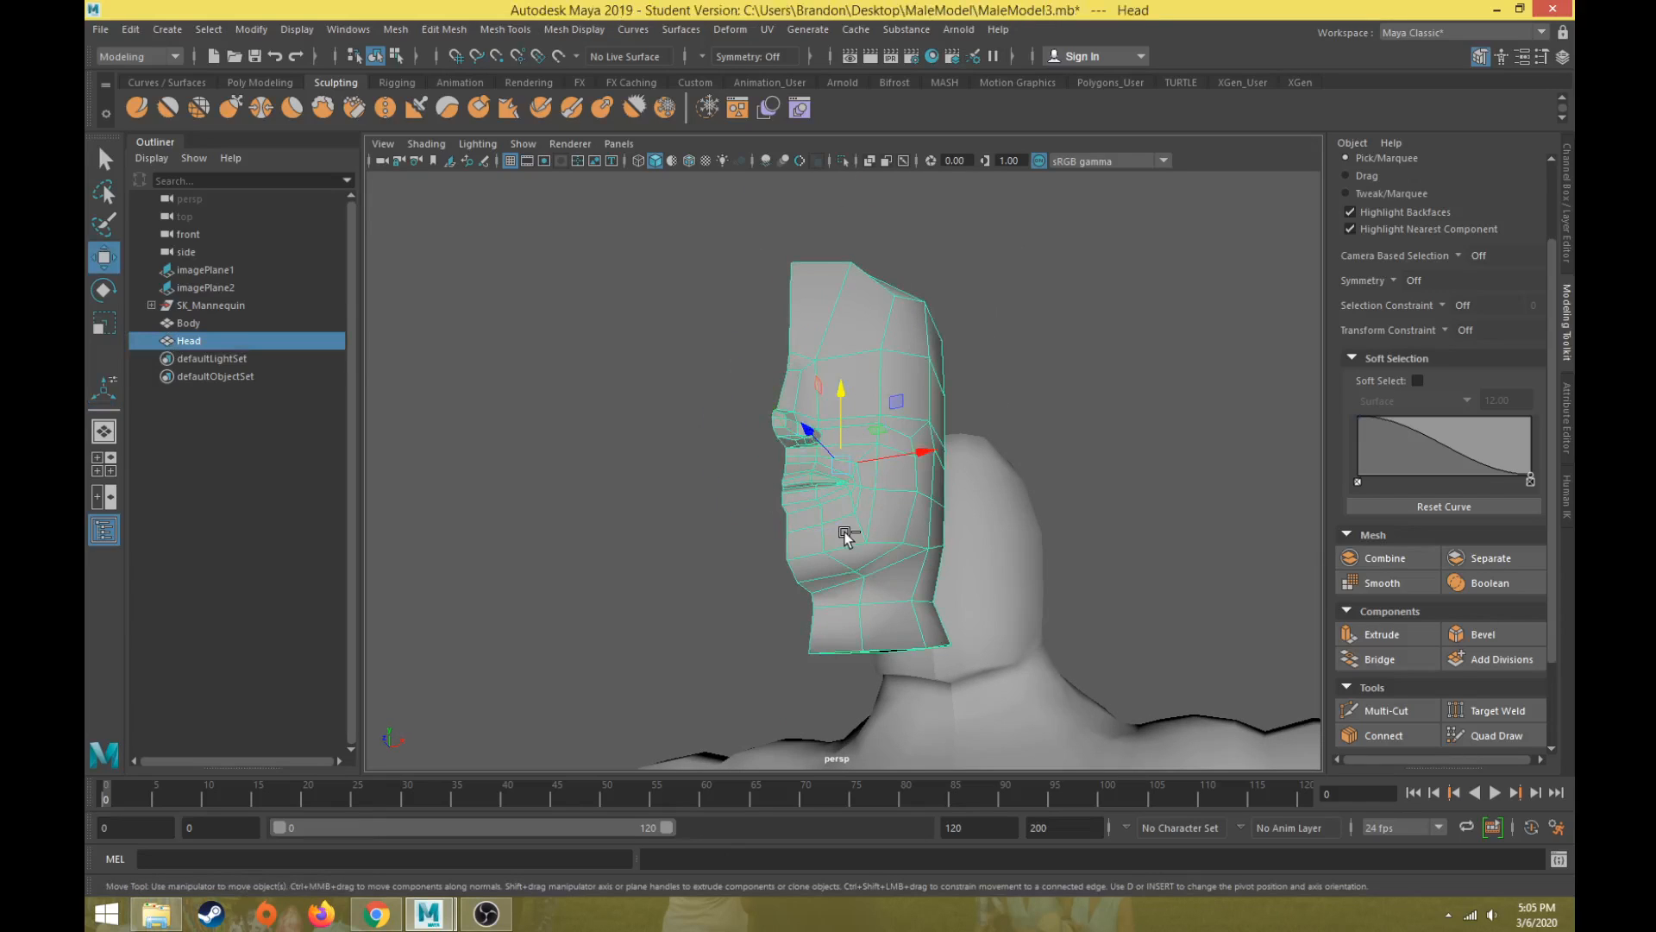
pyautogui.click(1568, 209)
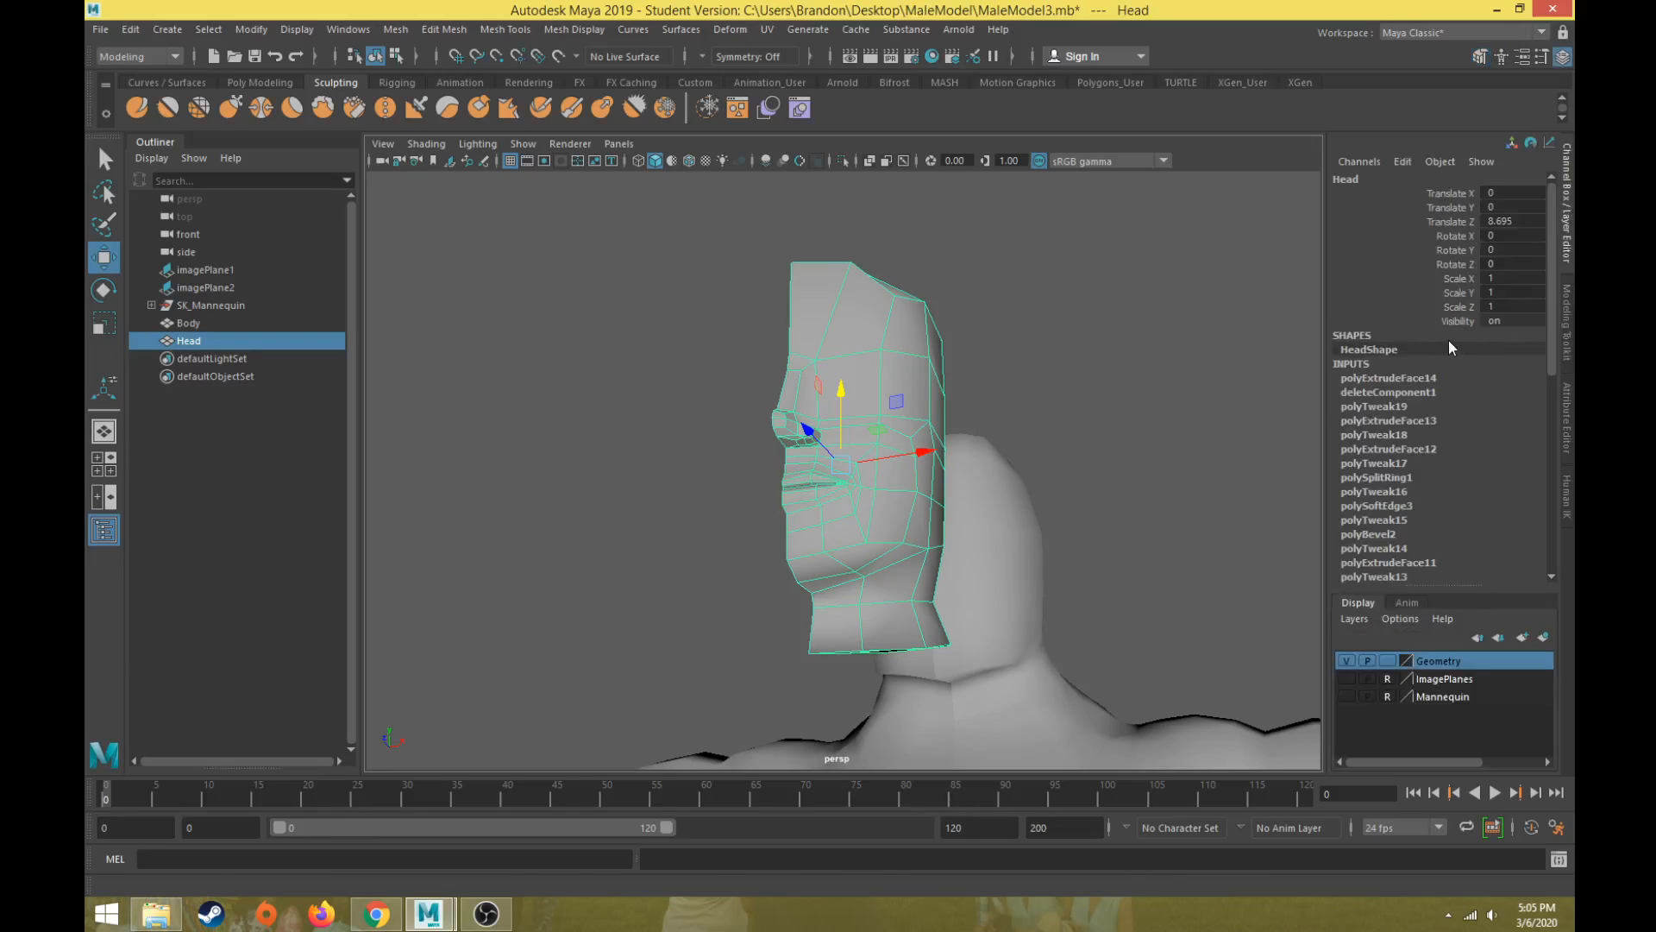
pyautogui.hotkey('ctrl', 'd')
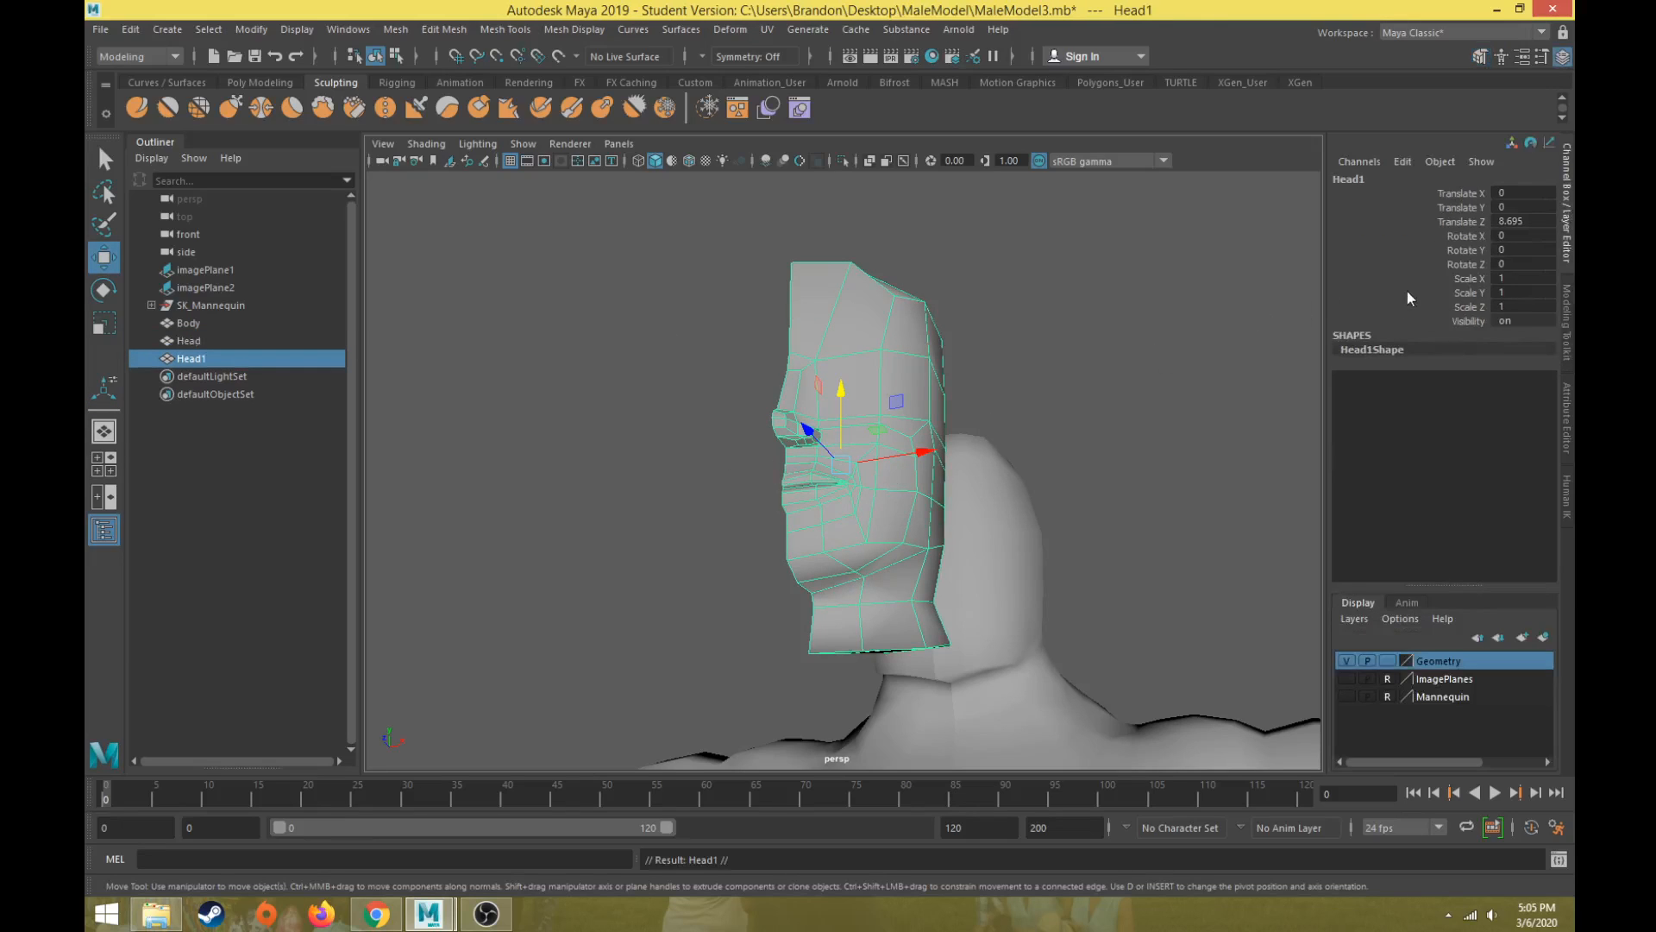
pyautogui.click(1518, 278)
pyautogui.write('-1')
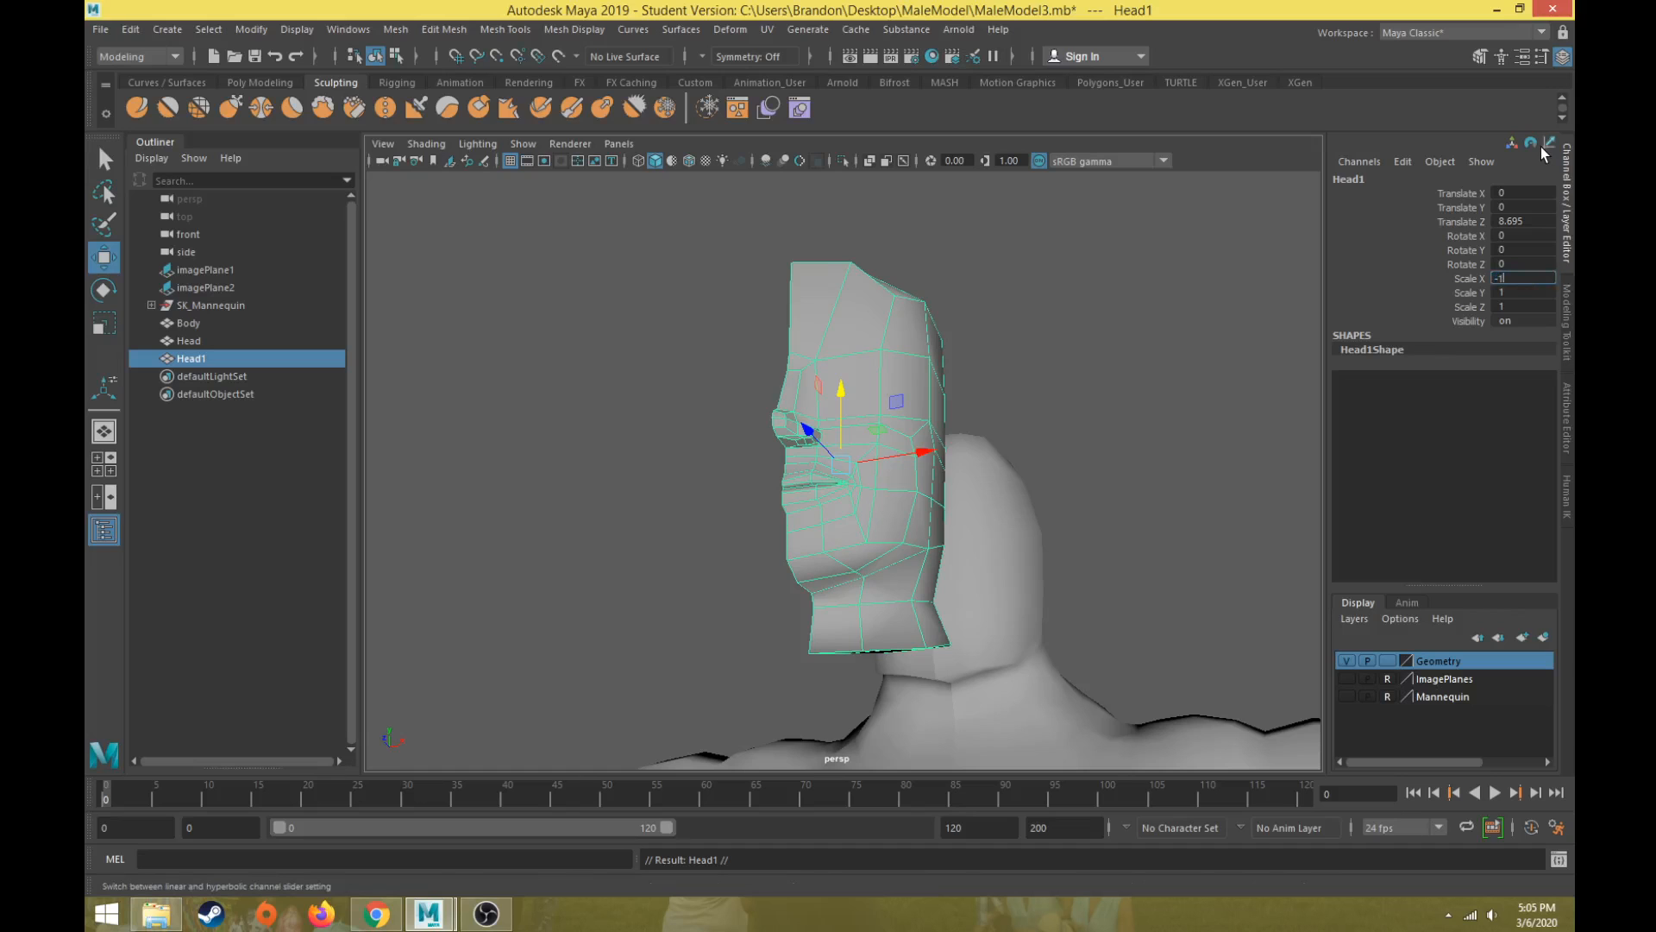
pyautogui.press('Return')
# Step: Combine the original and the flipped head halves into a single mesh
pyautogui.keyDown('alt'); pyautogui.moveTo(828, 483); pyautogui.dragTo(813, 362); pyautogui.keyUp('alt')
pyautogui.keyDown('shift'); pyautogui.click(814, 355); pyautogui.keyUp('shift')
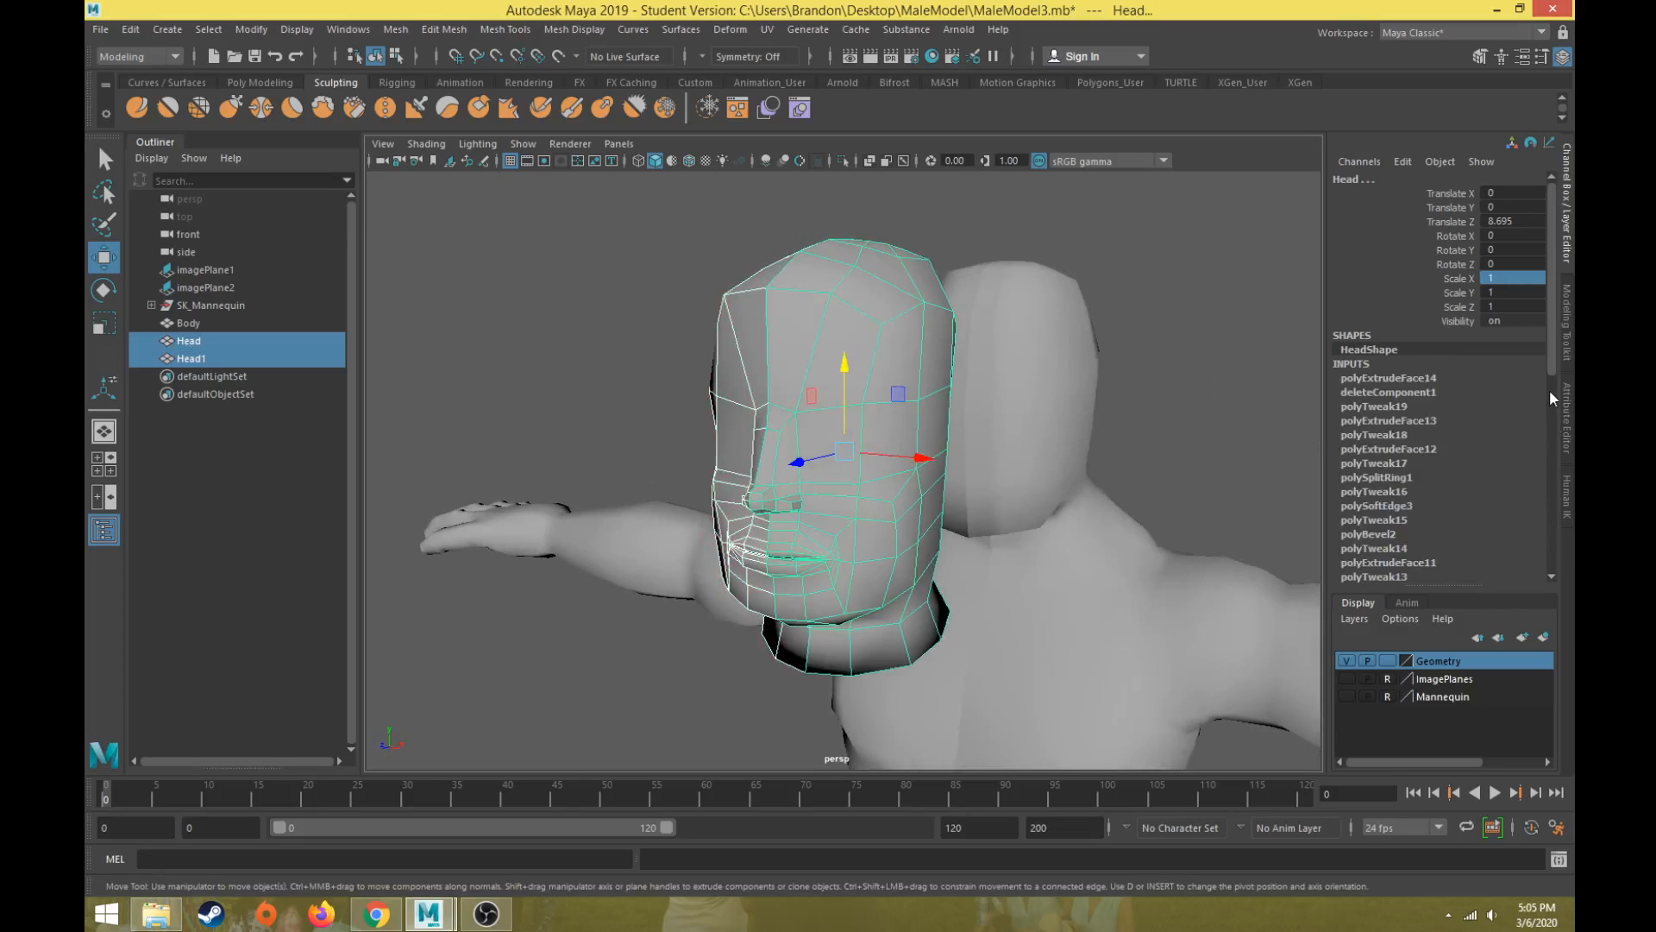
pyautogui.click(1568, 349)
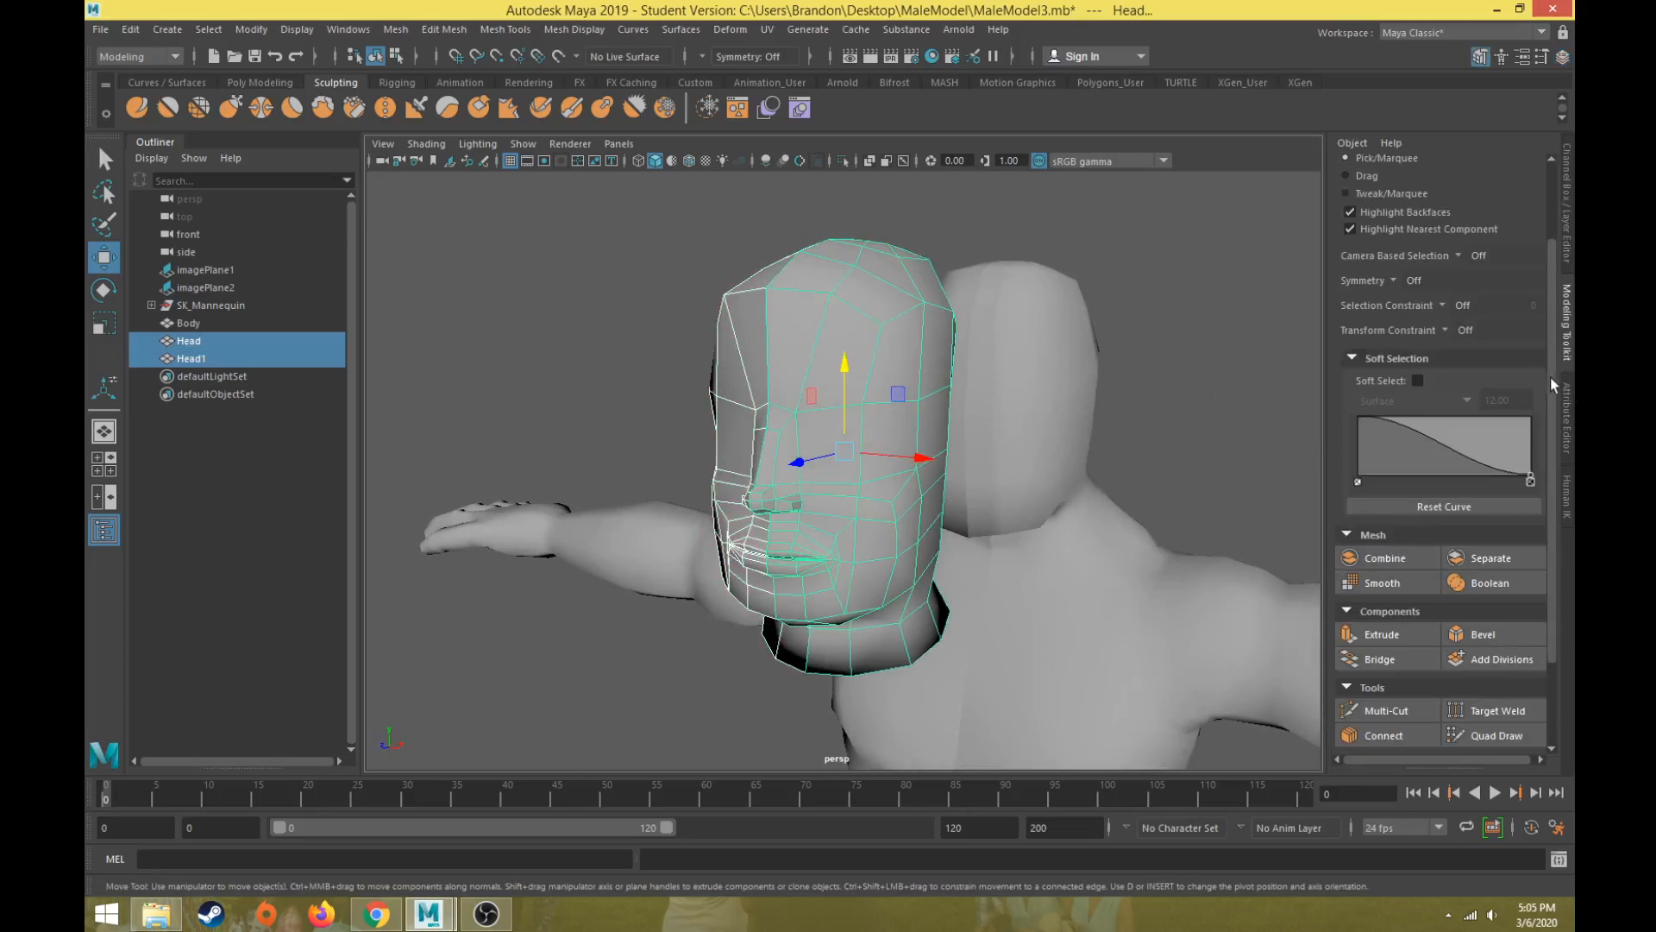
pyautogui.click(1409, 559)
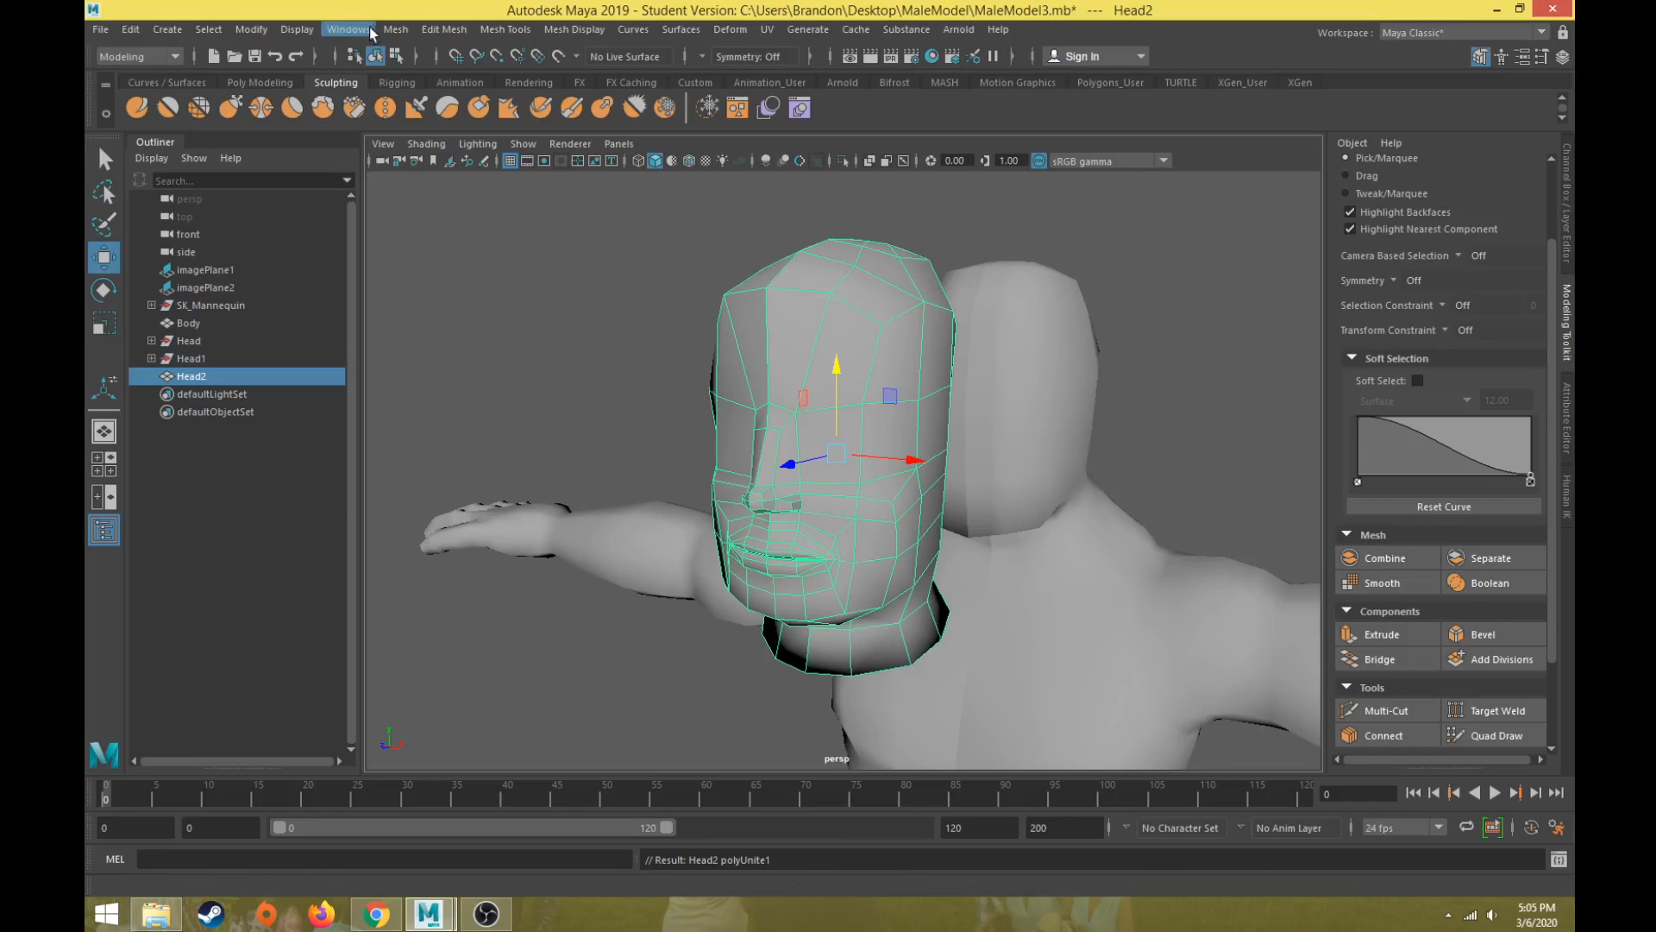
# Step: Merge the overlapping vertices of the combined head and delete its history
pyautogui.click(442, 29)
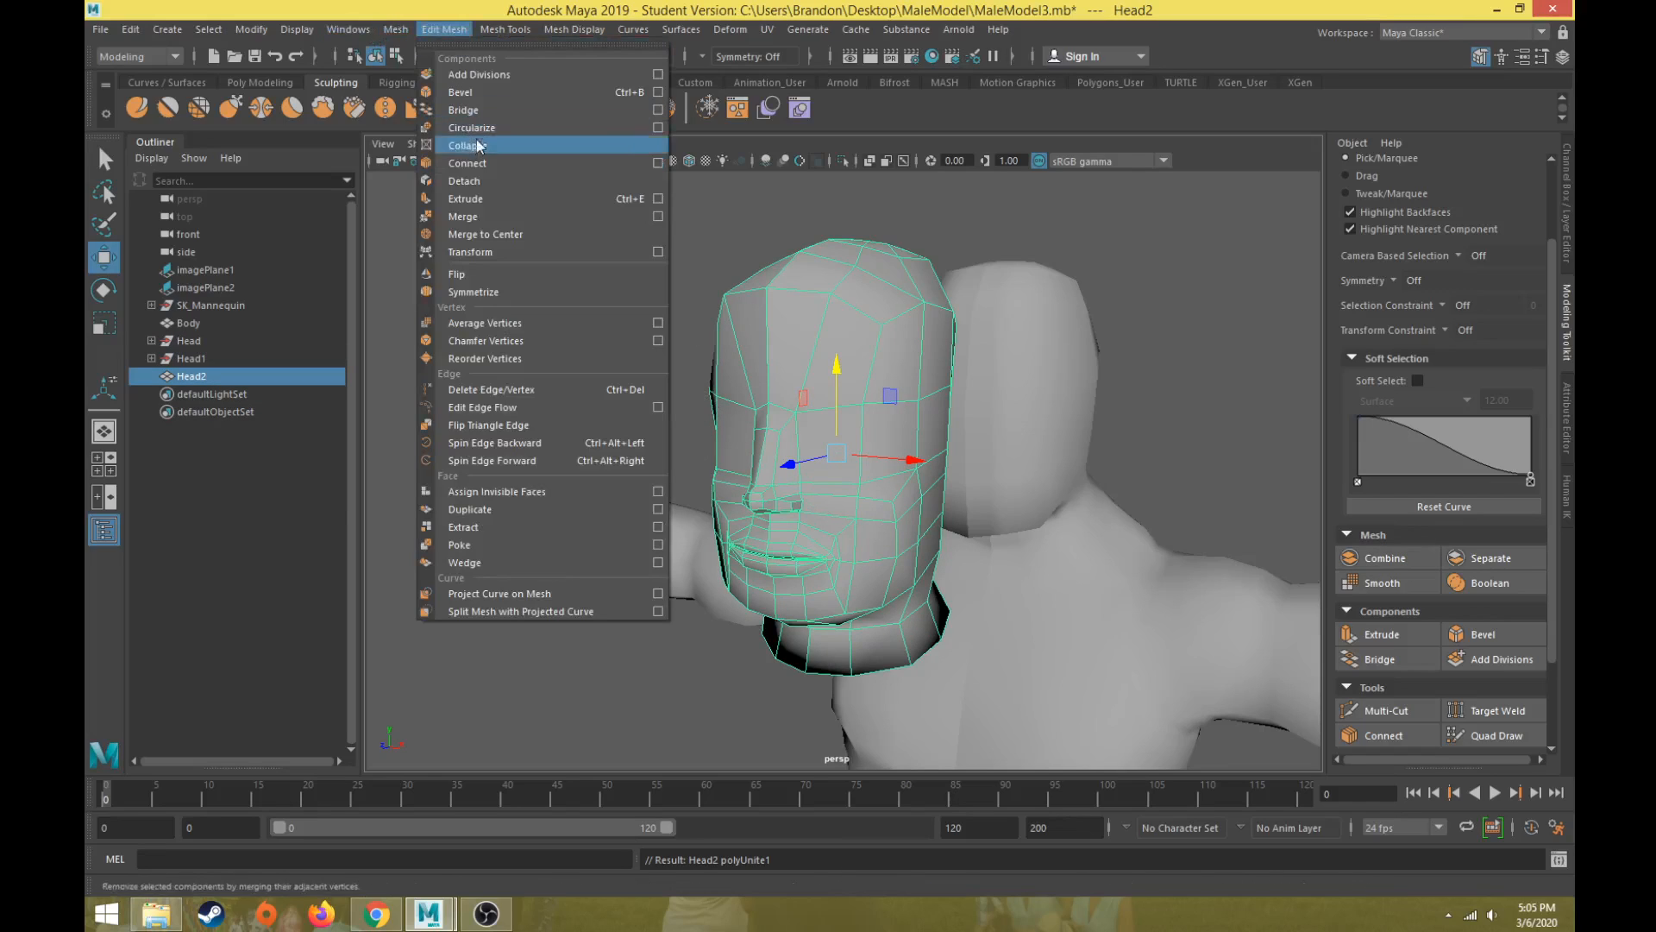
pyautogui.click(489, 215)
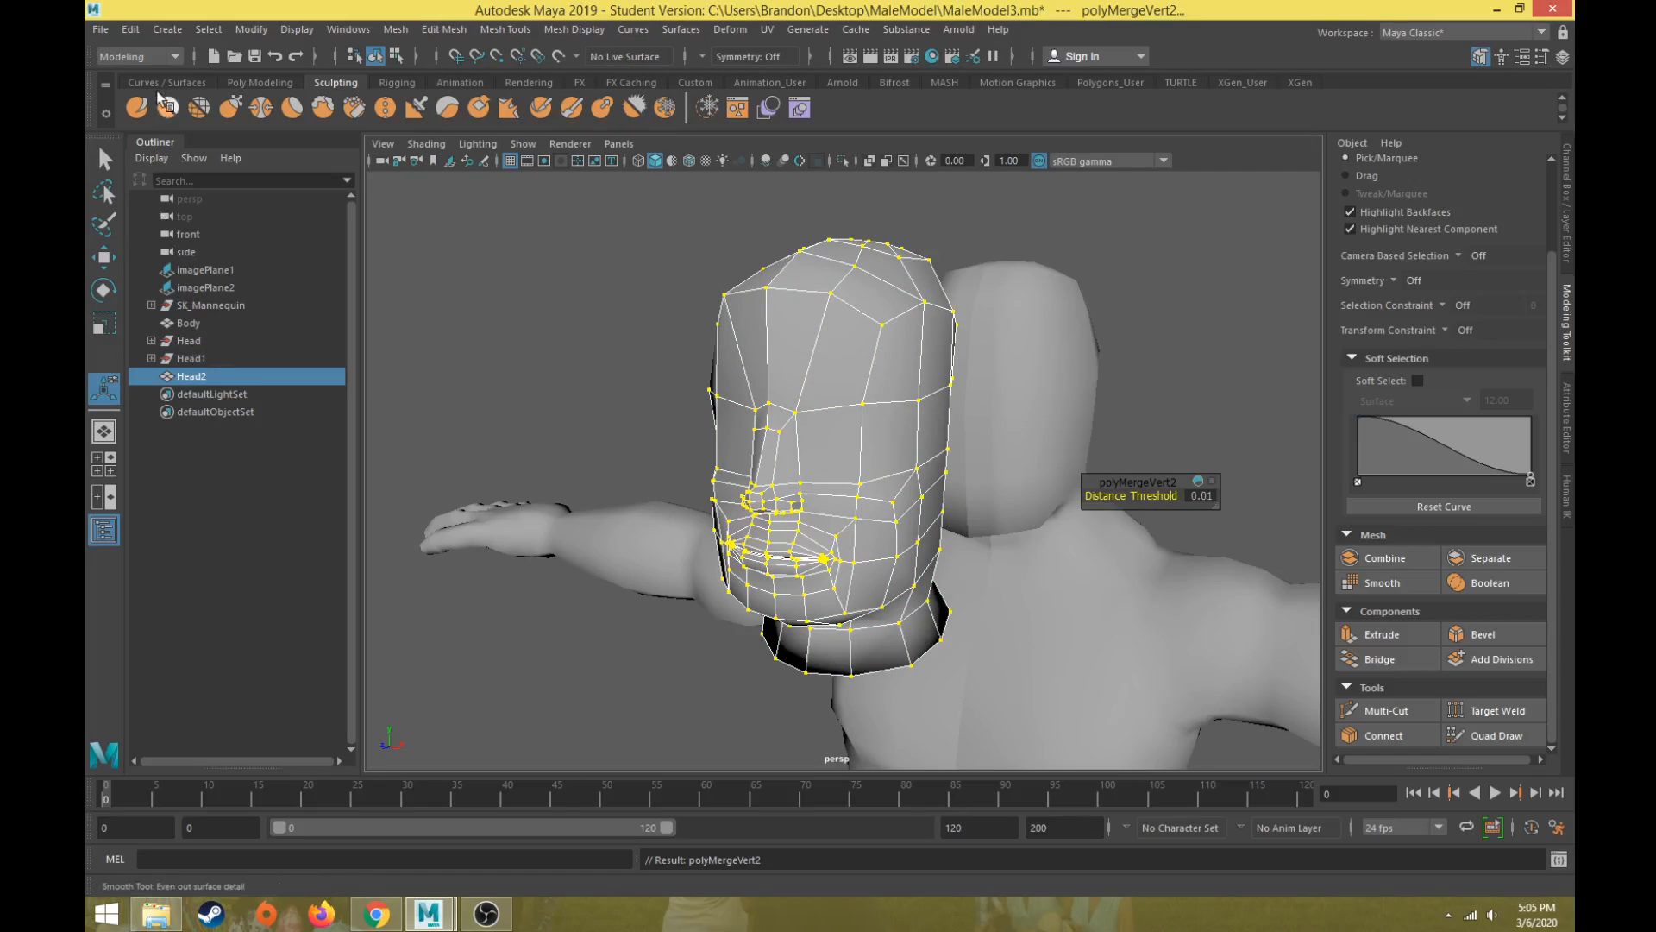
pyautogui.click(129, 30)
pyautogui.moveTo(231, 240)
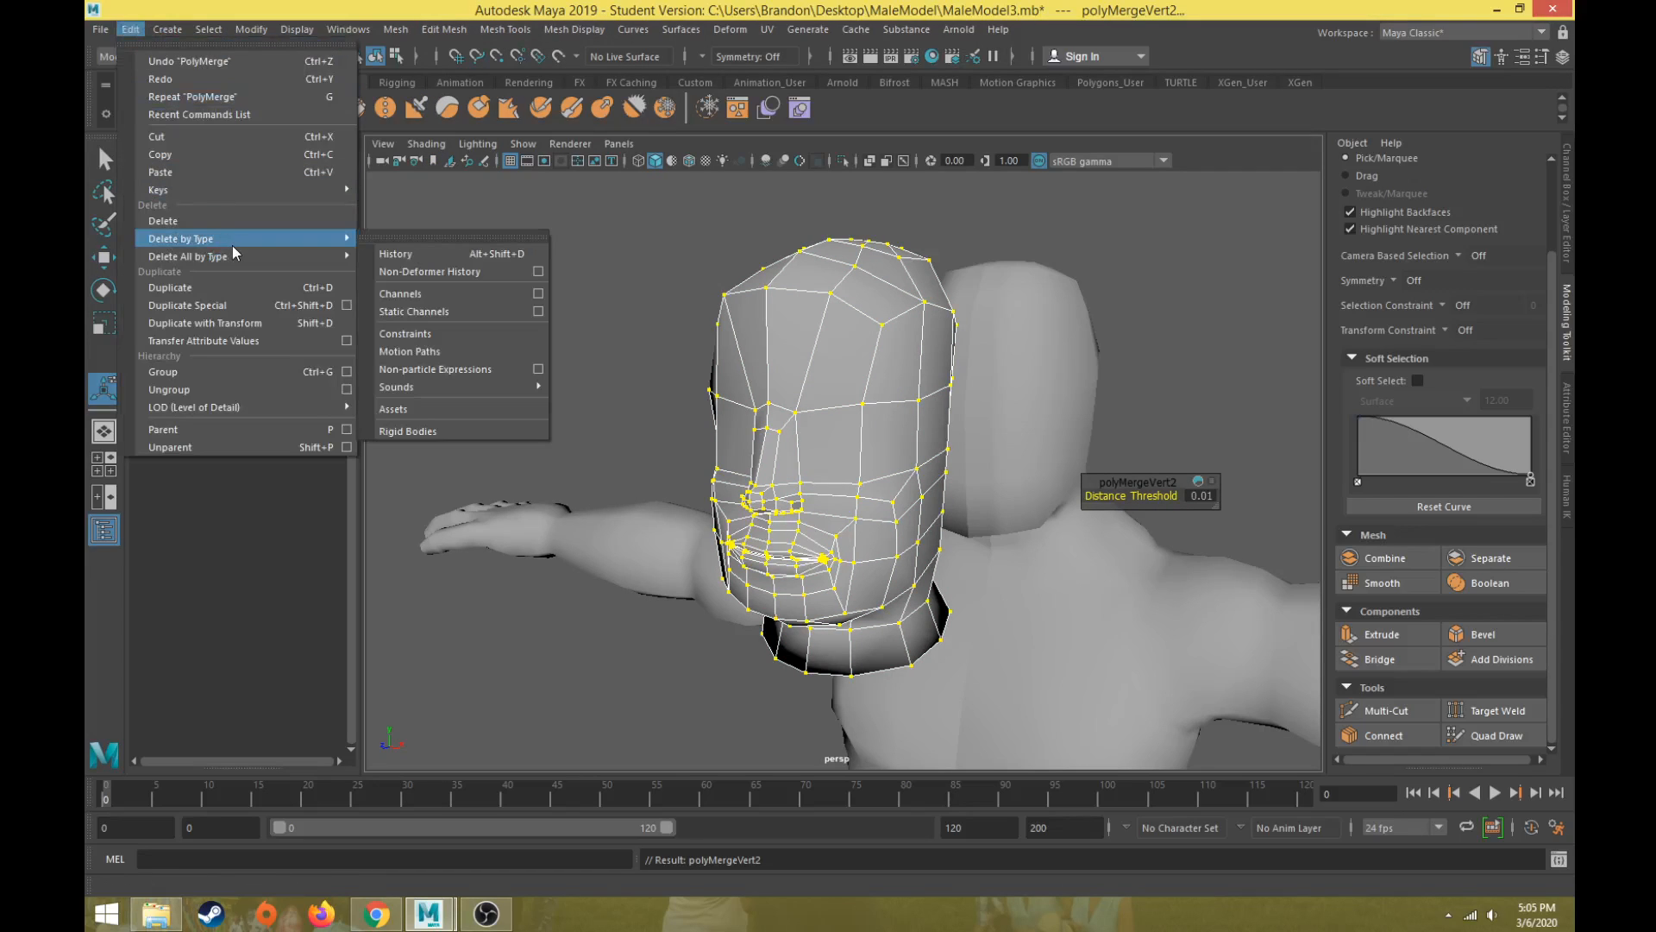
pyautogui.click(418, 259)
# Step: Select only the combined head and turn on Object X symmetry
pyautogui.scroll(6, 670, 495)
pyautogui.keyDown('alt'); pyautogui.moveTo(669, 496); pyautogui.dragTo(1352, 394); pyautogui.keyUp('alt')
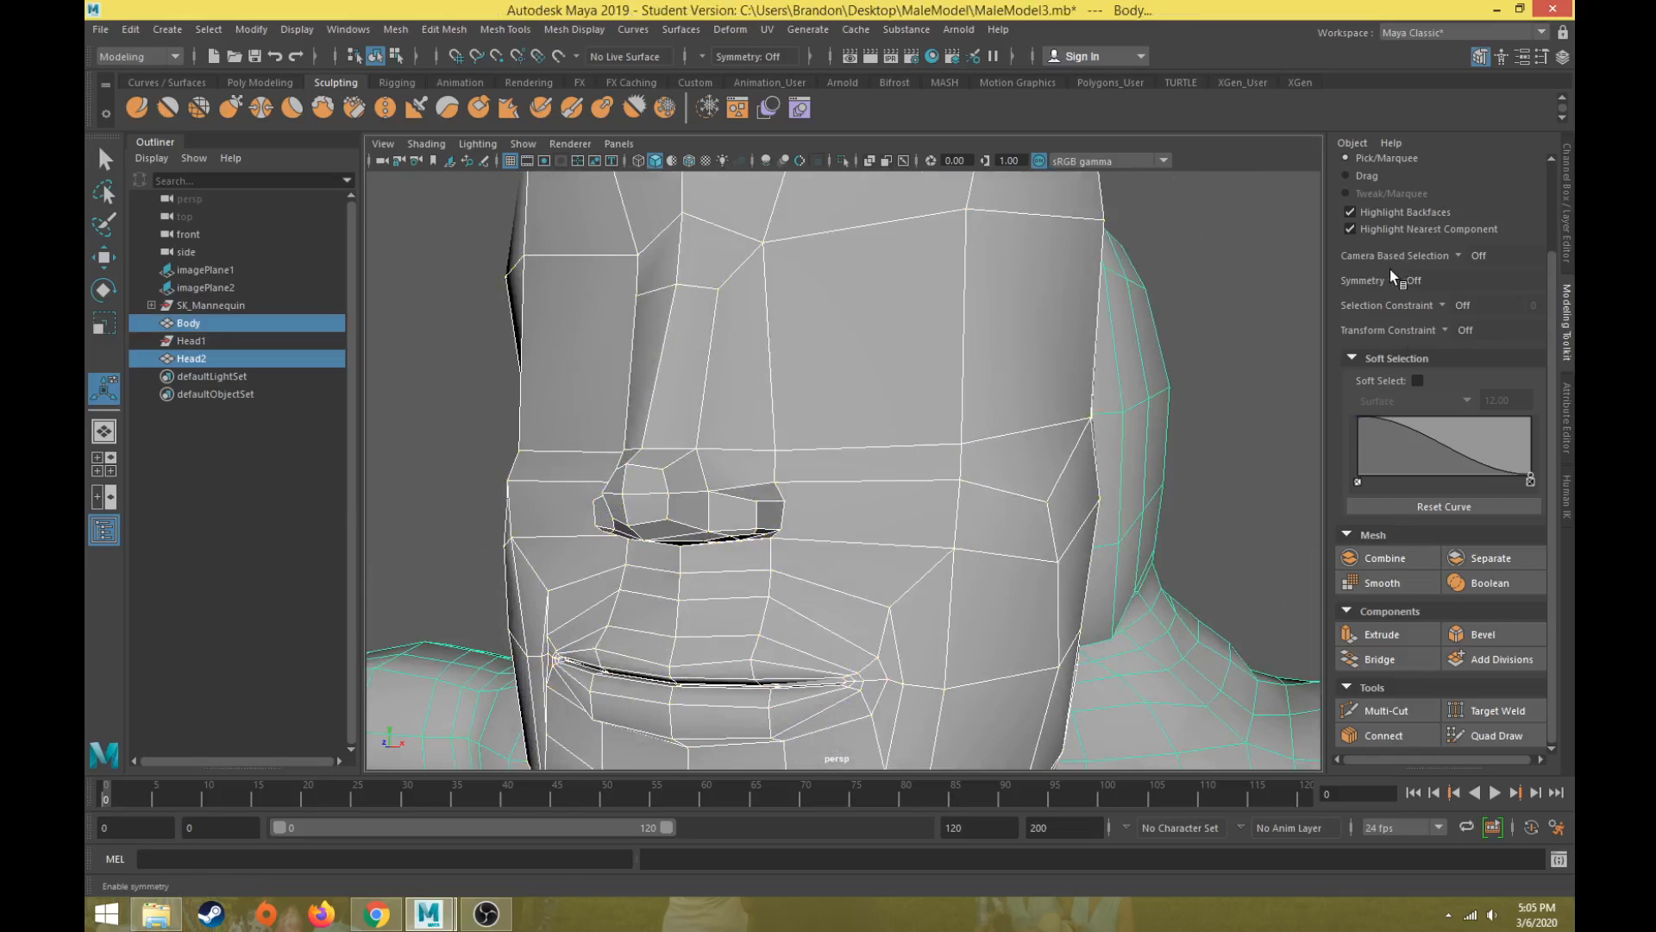
pyautogui.moveTo(921, 402); pyautogui.dragTo(960, 360, button='right')
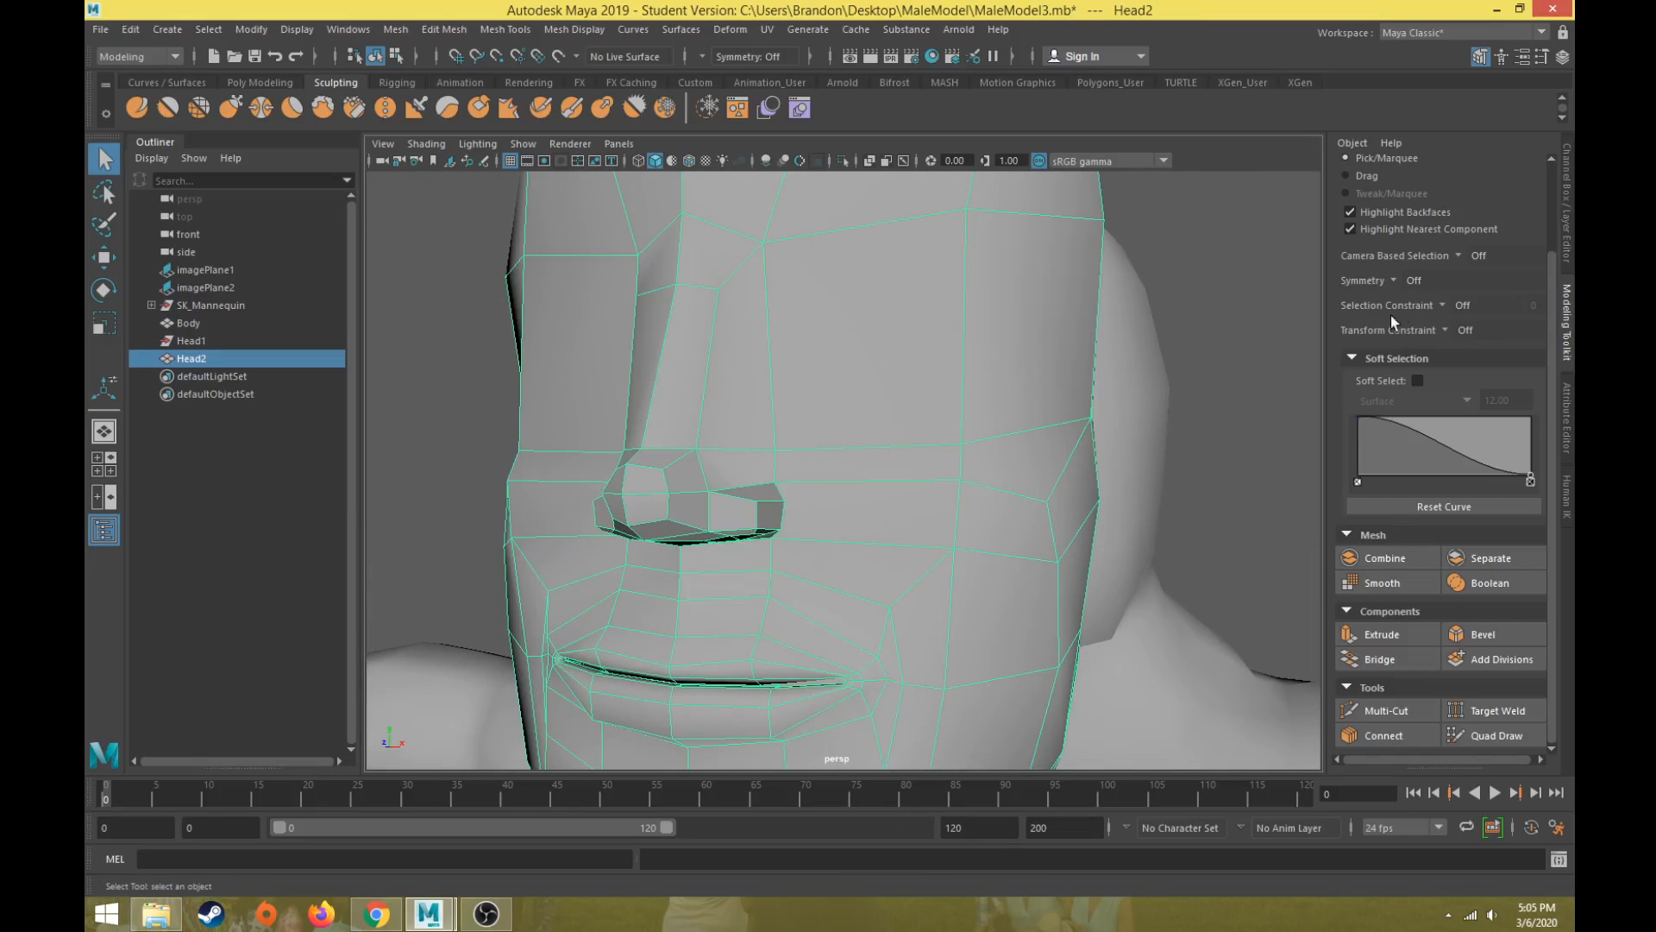
pyautogui.click(1413, 281)
pyautogui.click(1436, 355)
# Step: Try moving a vertex on the nostril wing with symmetry on, and undo the move
pyautogui.moveTo(806, 422); pyautogui.dragTo(749, 427, button='right')
pyautogui.click(775, 483)
pyautogui.keyDown('alt'); pyautogui.moveTo(776, 485); pyautogui.dragTo(843, 518); pyautogui.keyUp('alt')
pyautogui.press('w')
pyautogui.moveTo(991, 460); pyautogui.dragTo(1021, 470)
pyautogui.hotkey('ctrl', 'z')
# Step: Extrude the two inset faces under each nostril on both sides of the nose
pyautogui.keyDown('alt'); pyautogui.moveTo(979, 632); pyautogui.dragTo(813, 463); pyautogui.keyUp('alt')
pyautogui.moveTo(819, 424); pyautogui.dragTo(825, 480, button='right')
pyautogui.click(858, 529)
pyautogui.press('q')
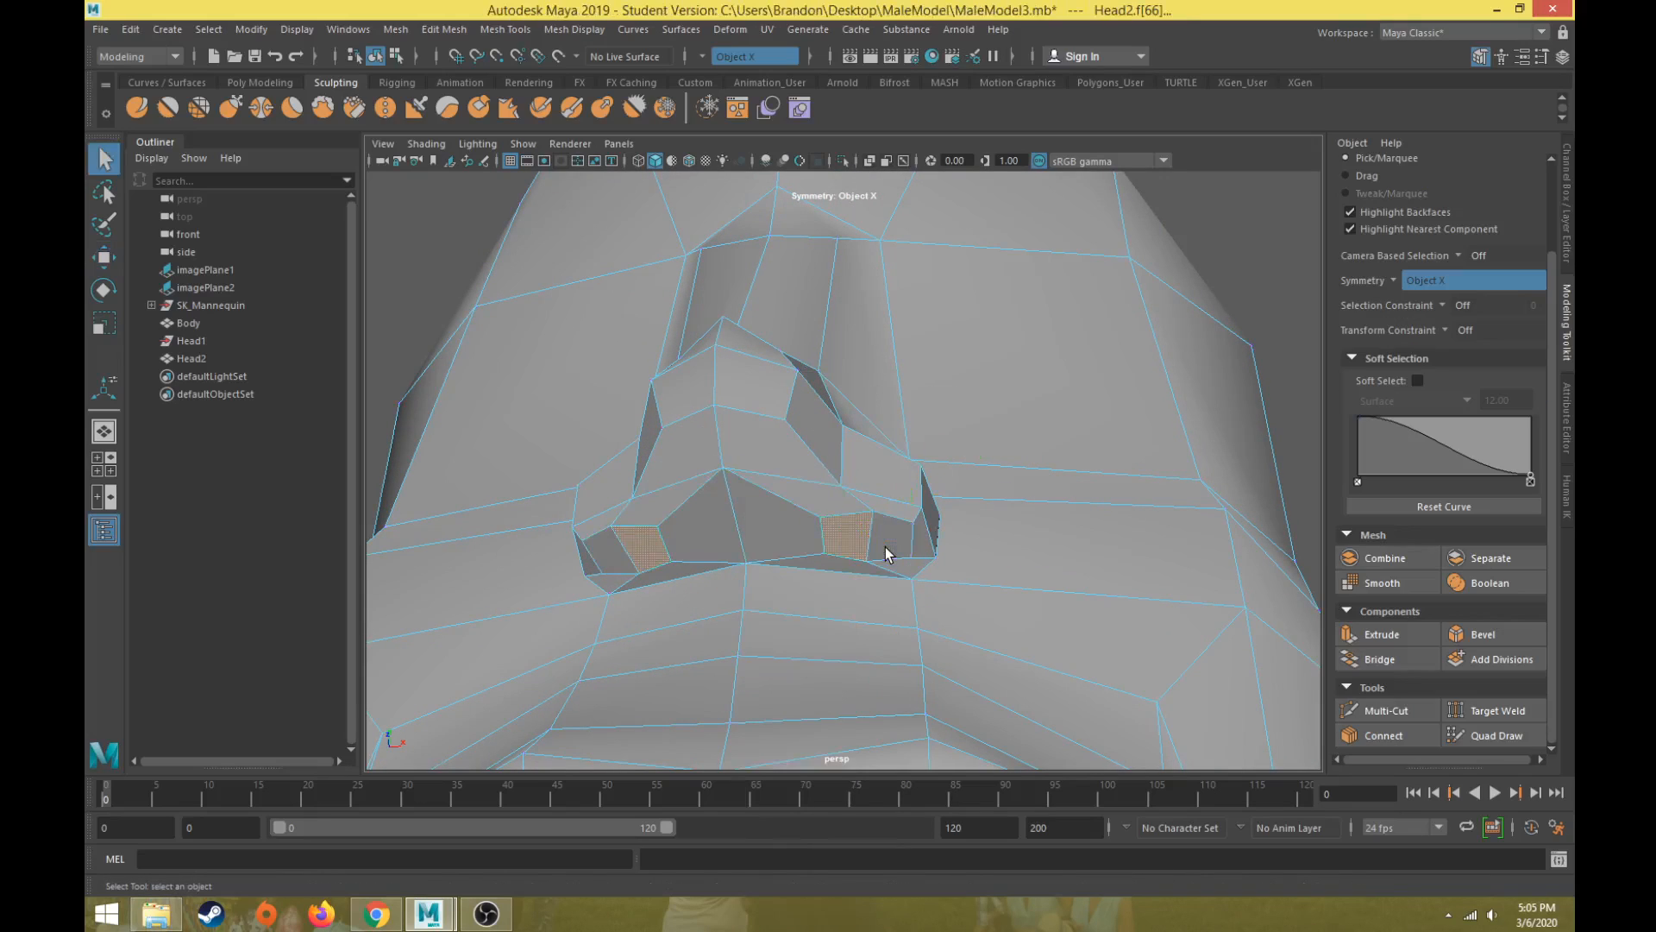
pyautogui.keyDown('shift'); pyautogui.click(872, 557); pyautogui.keyUp('shift')
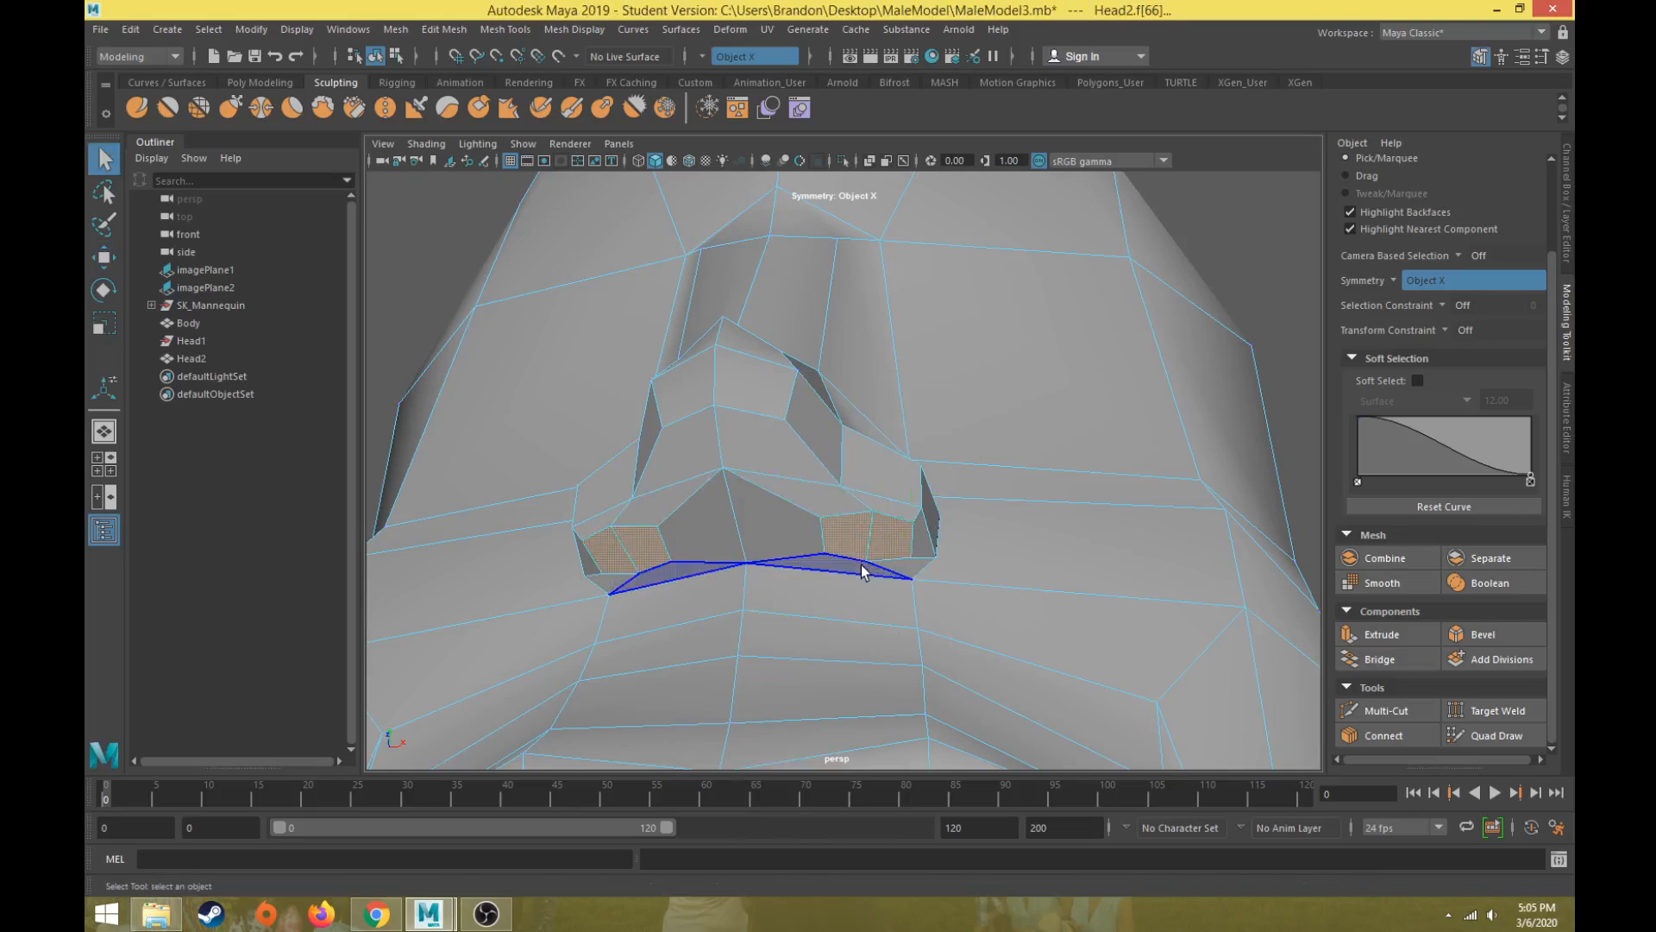
pyautogui.keyDown('alt'); pyautogui.moveTo(849, 562); pyautogui.dragTo(997, 594); pyautogui.keyUp('alt')
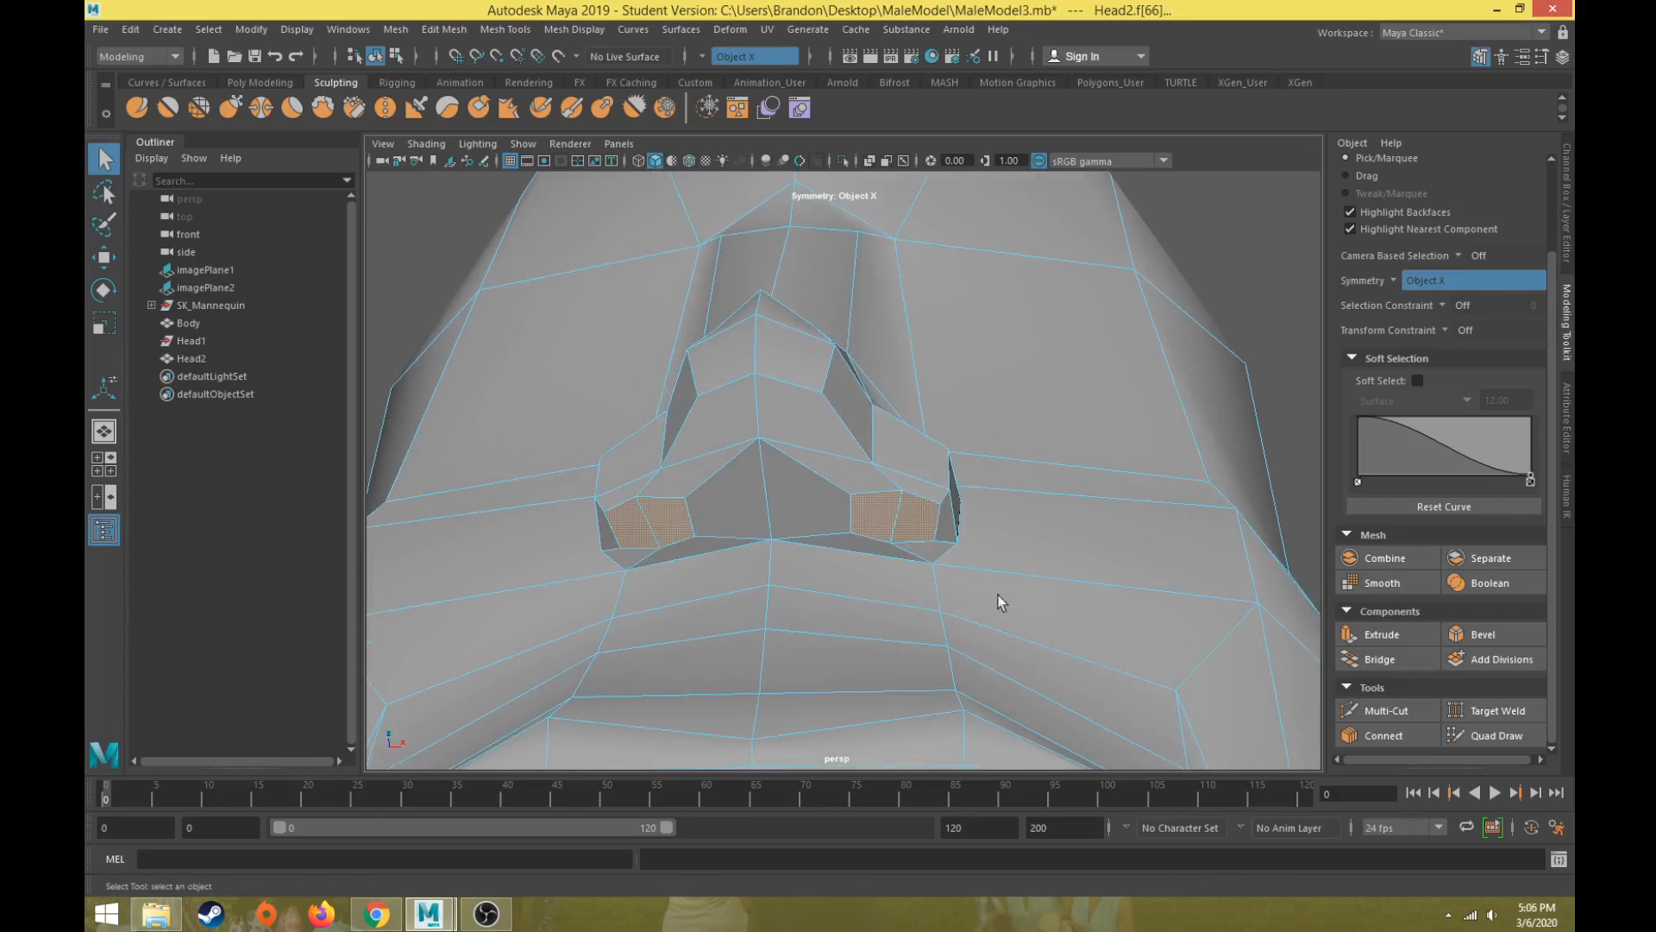
pyautogui.click(1375, 634)
# Step: Move the extruded nostril faces upward into the nose to recess both nostrils
pyautogui.press('w')
pyautogui.keyDown('alt'); pyautogui.moveTo(894, 543); pyautogui.dragTo(854, 434); pyautogui.keyUp('alt')
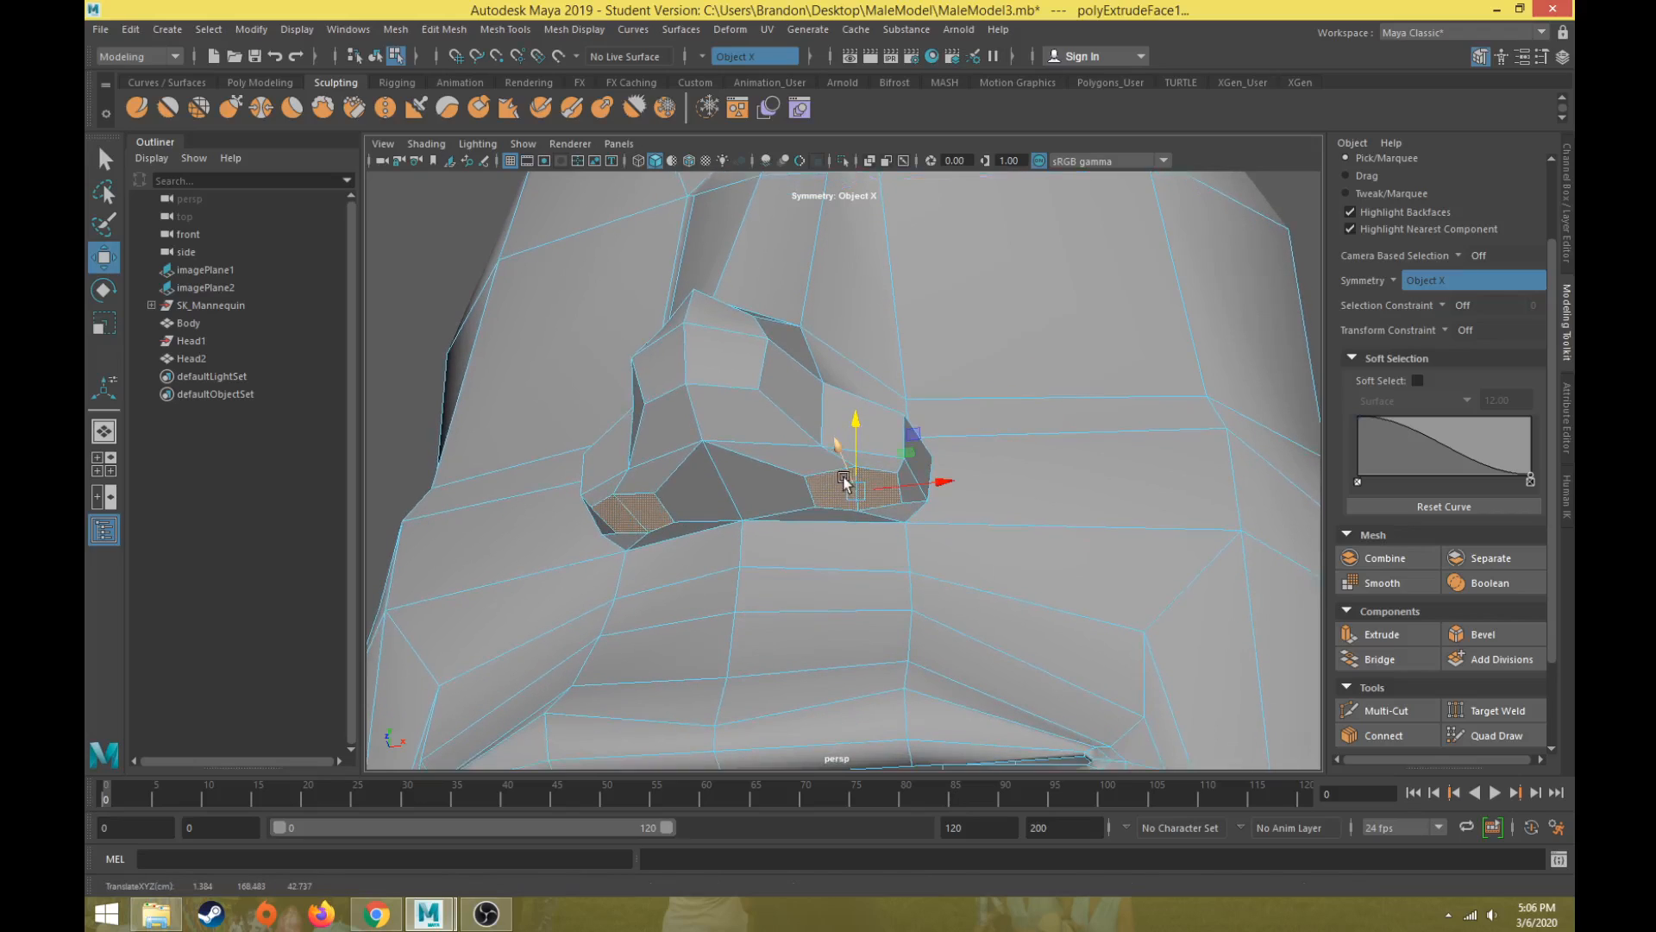
pyautogui.hotkey('ctrl', 'z')
pyautogui.click(823, 529)
pyautogui.moveTo(843, 474)
pyautogui.mouseDown()
pyautogui.moveTo(861, 460)
pyautogui.moveTo(865, 491)
pyautogui.moveTo(820, 514)
pyautogui.moveTo(862, 487)
pyautogui.mouseUp()
pyautogui.moveTo(940, 338)
pyautogui.mouseDown()
pyautogui.moveTo(926, 340)
pyautogui.moveTo(998, 368)
pyautogui.moveTo(949, 337)
pyautogui.mouseUp()
# Step: Extrude the recessed nostril faces again and move them further up inside the nose
pyautogui.press('e')
pyautogui.hotkey('ctrl', 'e')
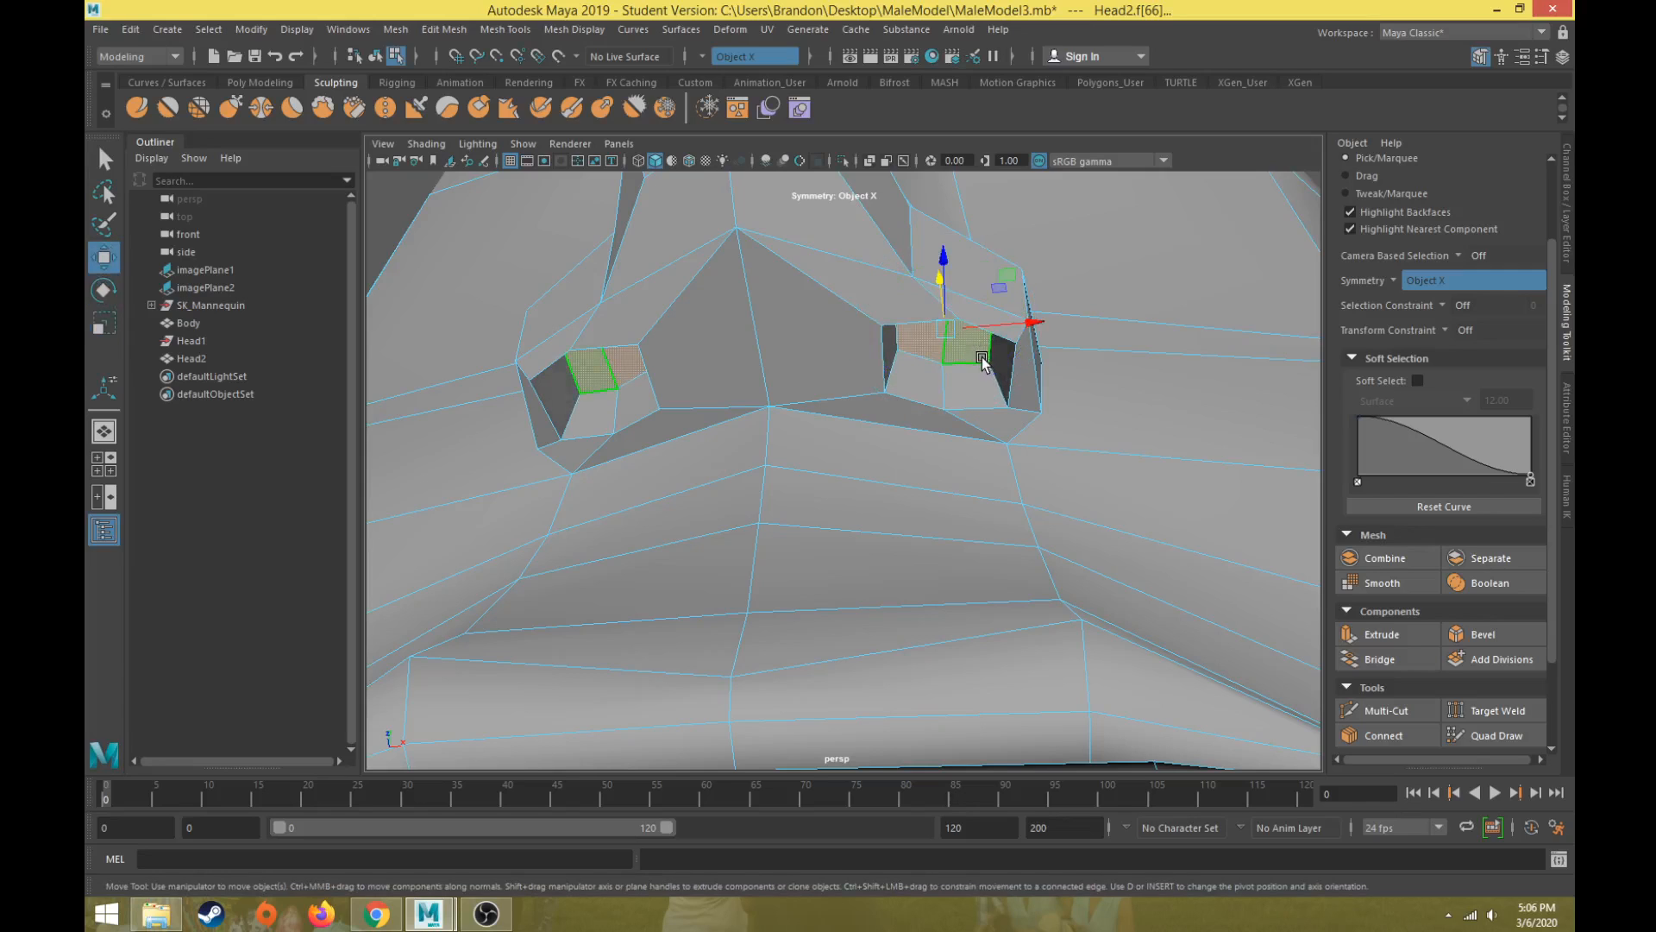
pyautogui.keyDown('alt'); pyautogui.moveTo(914, 414); pyautogui.dragTo(736, 466); pyautogui.keyUp('alt')
pyautogui.press('w')
pyautogui.keyDown('alt'); pyautogui.moveTo(736, 465); pyautogui.dragTo(777, 399, button='middle'); pyautogui.keyUp('alt')
pyautogui.keyDown('alt'); pyautogui.moveTo(777, 399); pyautogui.dragTo(752, 402); pyautogui.keyUp('alt')
pyautogui.moveTo(549, 499); pyautogui.dragTo(605, 386)
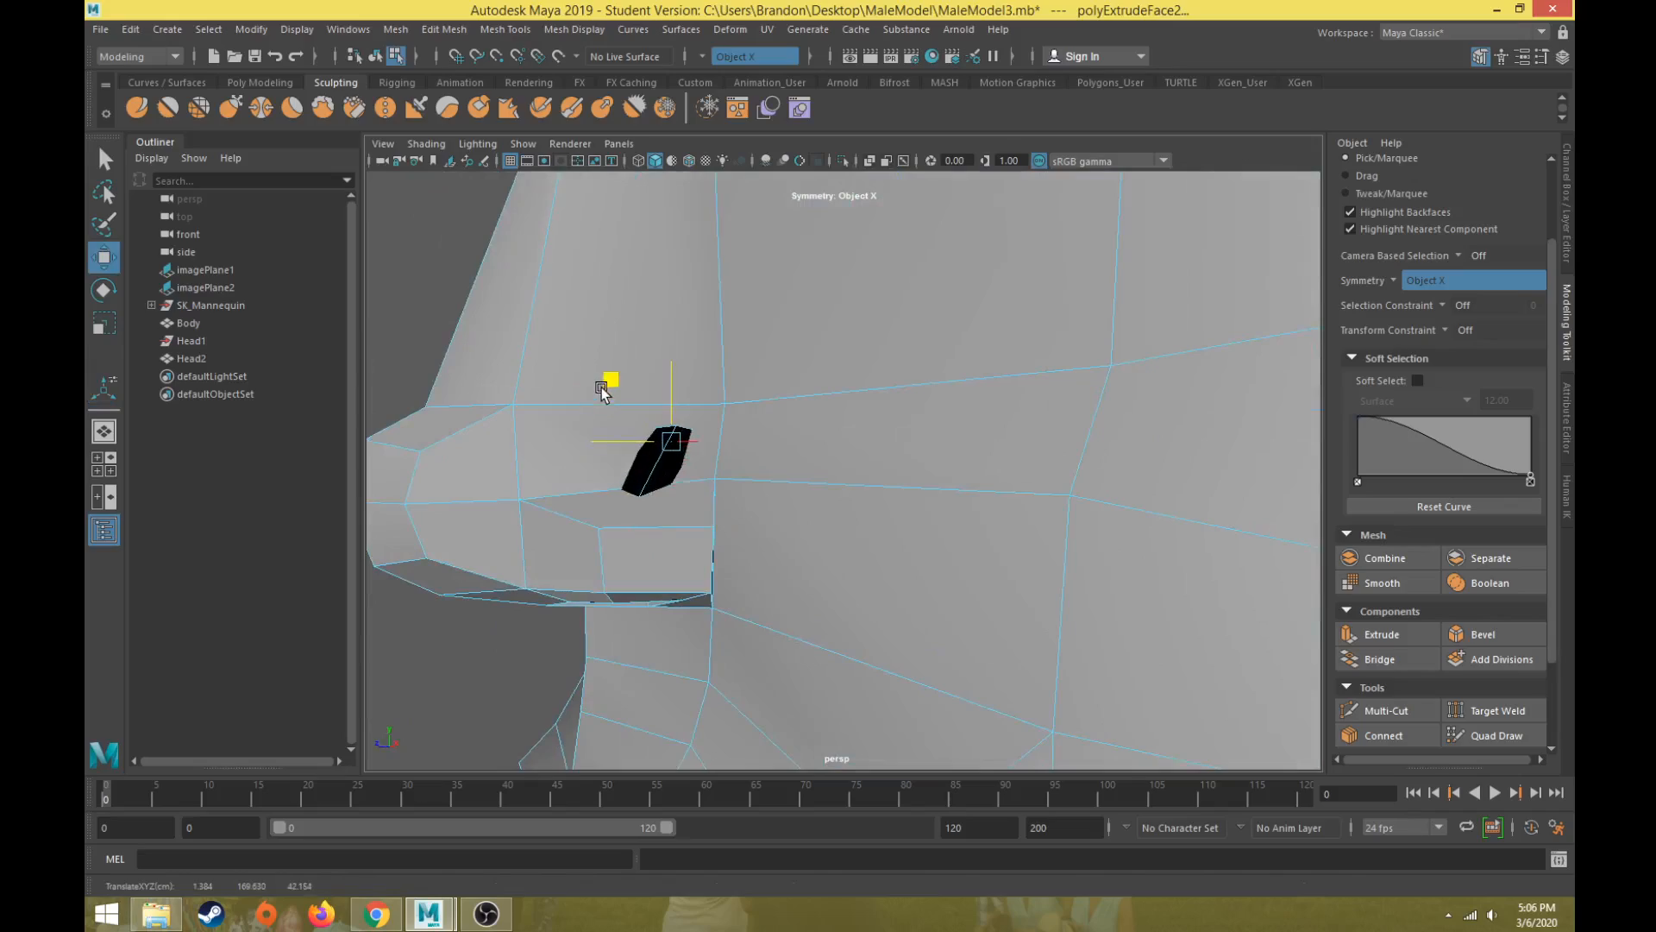
# Step: Scale the extruded nostril faces and shift them sideways along X to keep the cavities inside the nose
pyautogui.press('r')
pyautogui.moveTo(671, 442); pyautogui.dragTo(891, 480)
pyautogui.press('w')
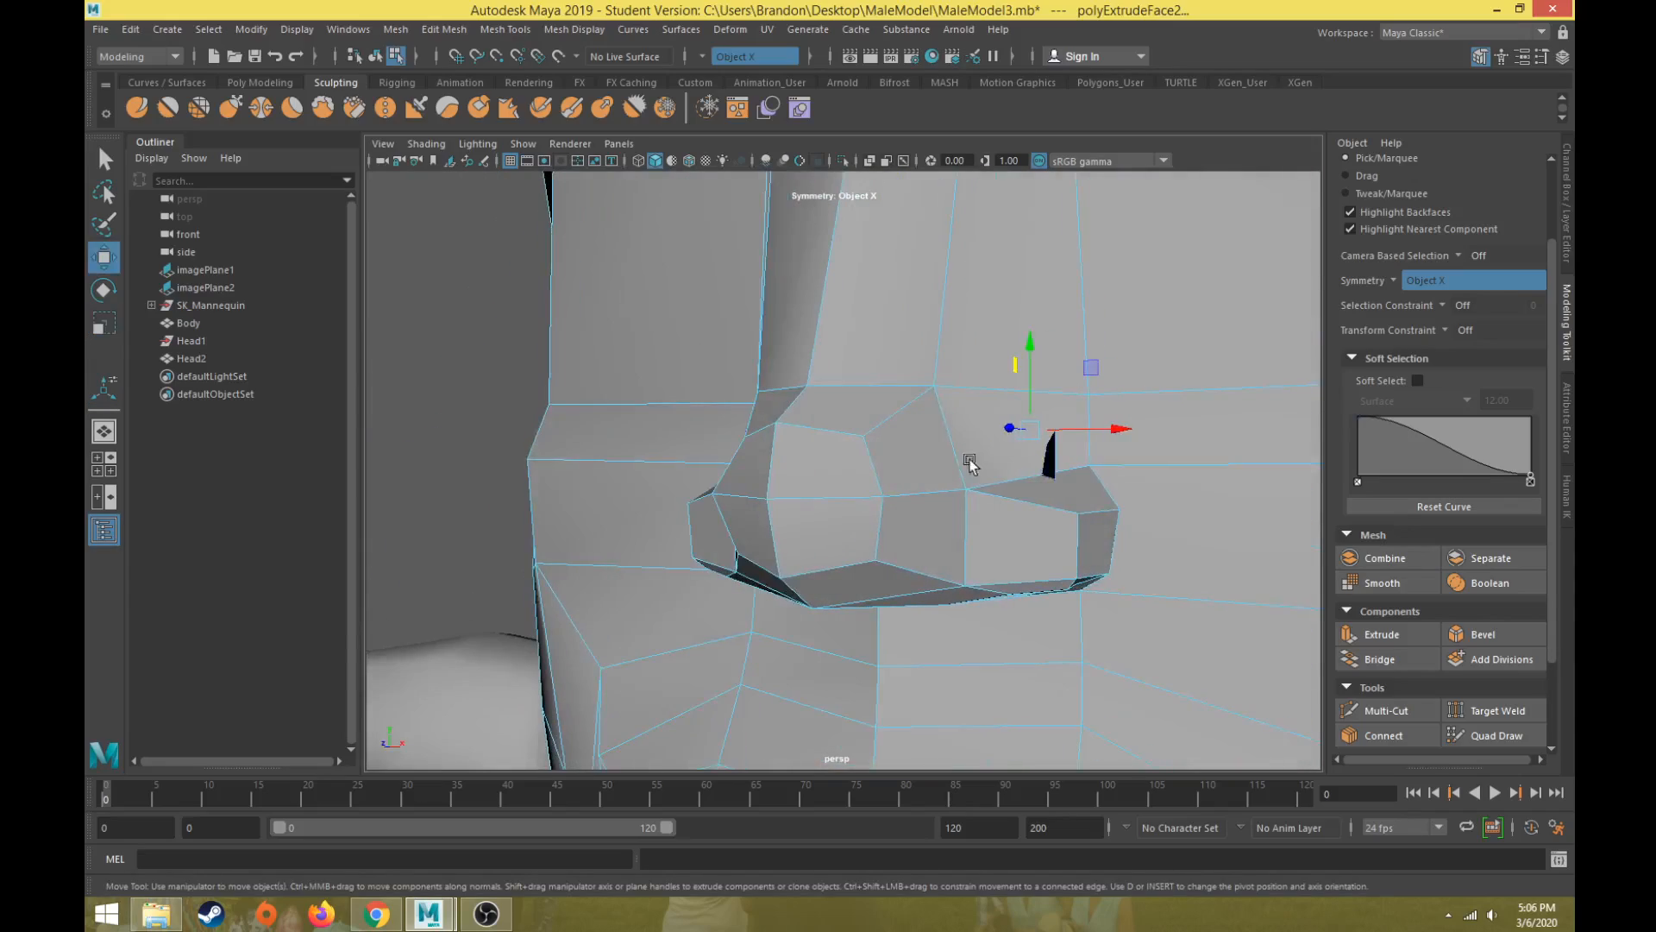
pyautogui.moveTo(1102, 425); pyautogui.dragTo(864, 509)
# Step: In wireframe display, extrude the inner nostril faces once more and move them upward
pyautogui.press('4')
pyautogui.press('e')
pyautogui.keyDown('alt'); pyautogui.moveTo(710, 535); pyautogui.dragTo(939, 551); pyautogui.keyUp('alt')
pyautogui.click(1406, 633)
pyautogui.press('w')
pyautogui.keyDown('alt'); pyautogui.moveTo(914, 474); pyautogui.dragTo(603, 381); pyautogui.keyUp('alt')
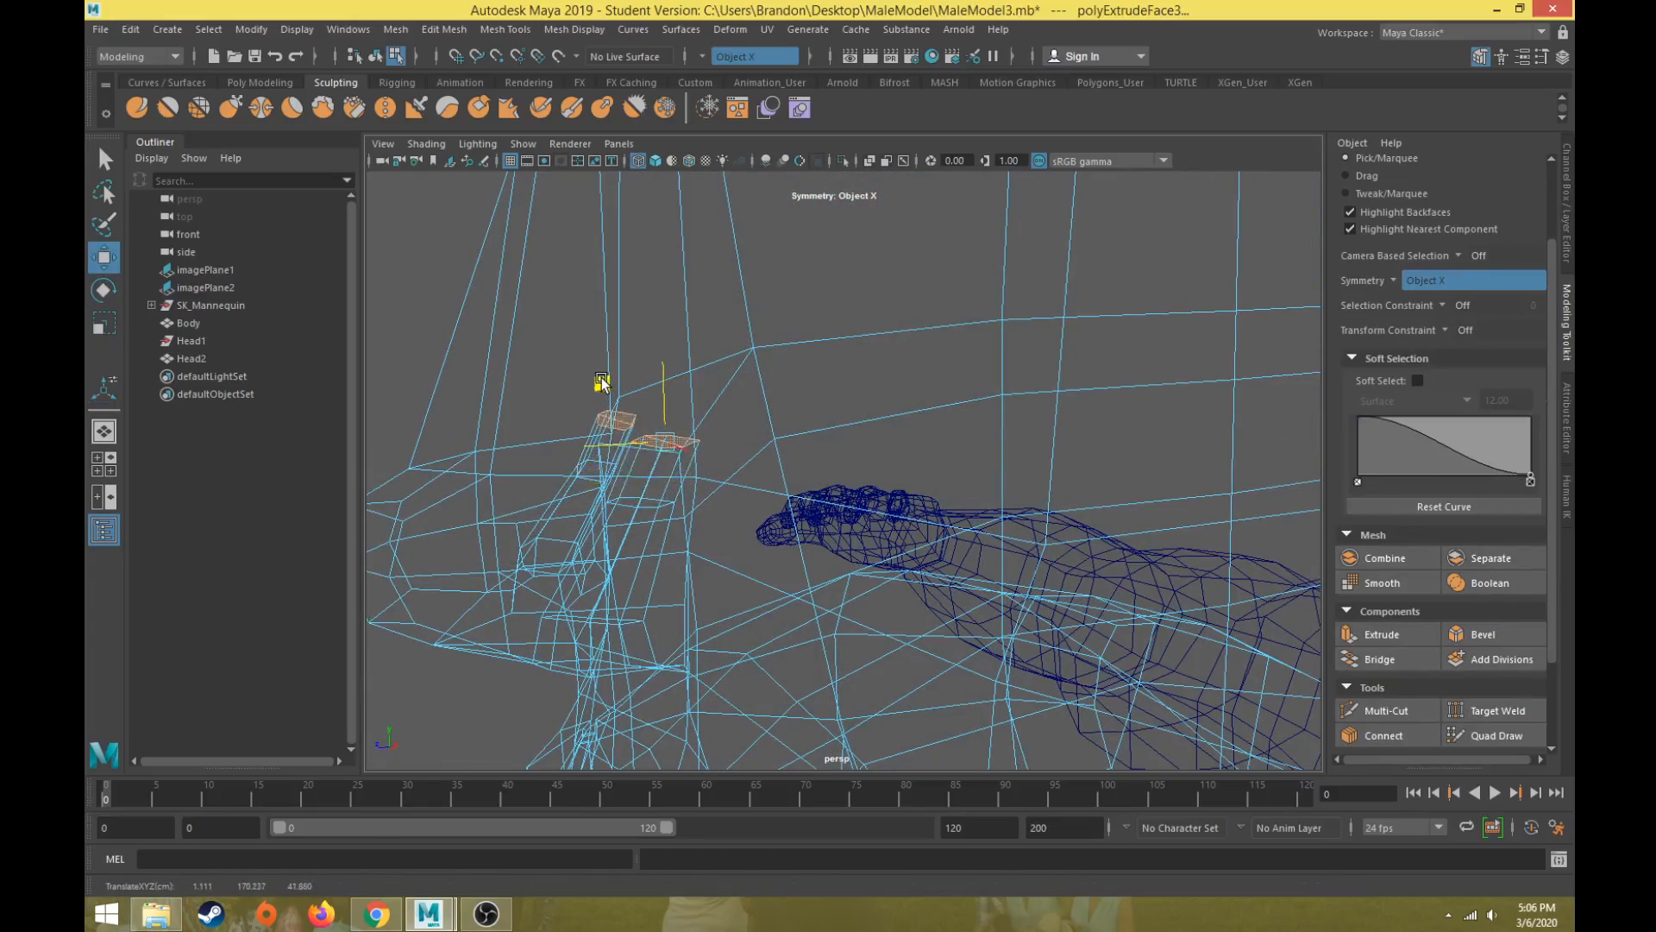
# Step: Scale the deepest nostril faces, shift them toward the nose's centre along X, and return to shaded display
pyautogui.press('r')
pyautogui.moveTo(666, 441); pyautogui.dragTo(655, 443)
pyautogui.keyDown('alt'); pyautogui.moveTo(602, 382); pyautogui.dragTo(783, 459); pyautogui.keyUp('alt')
pyautogui.press('w')
pyautogui.moveTo(1130, 425); pyautogui.dragTo(1116, 431)
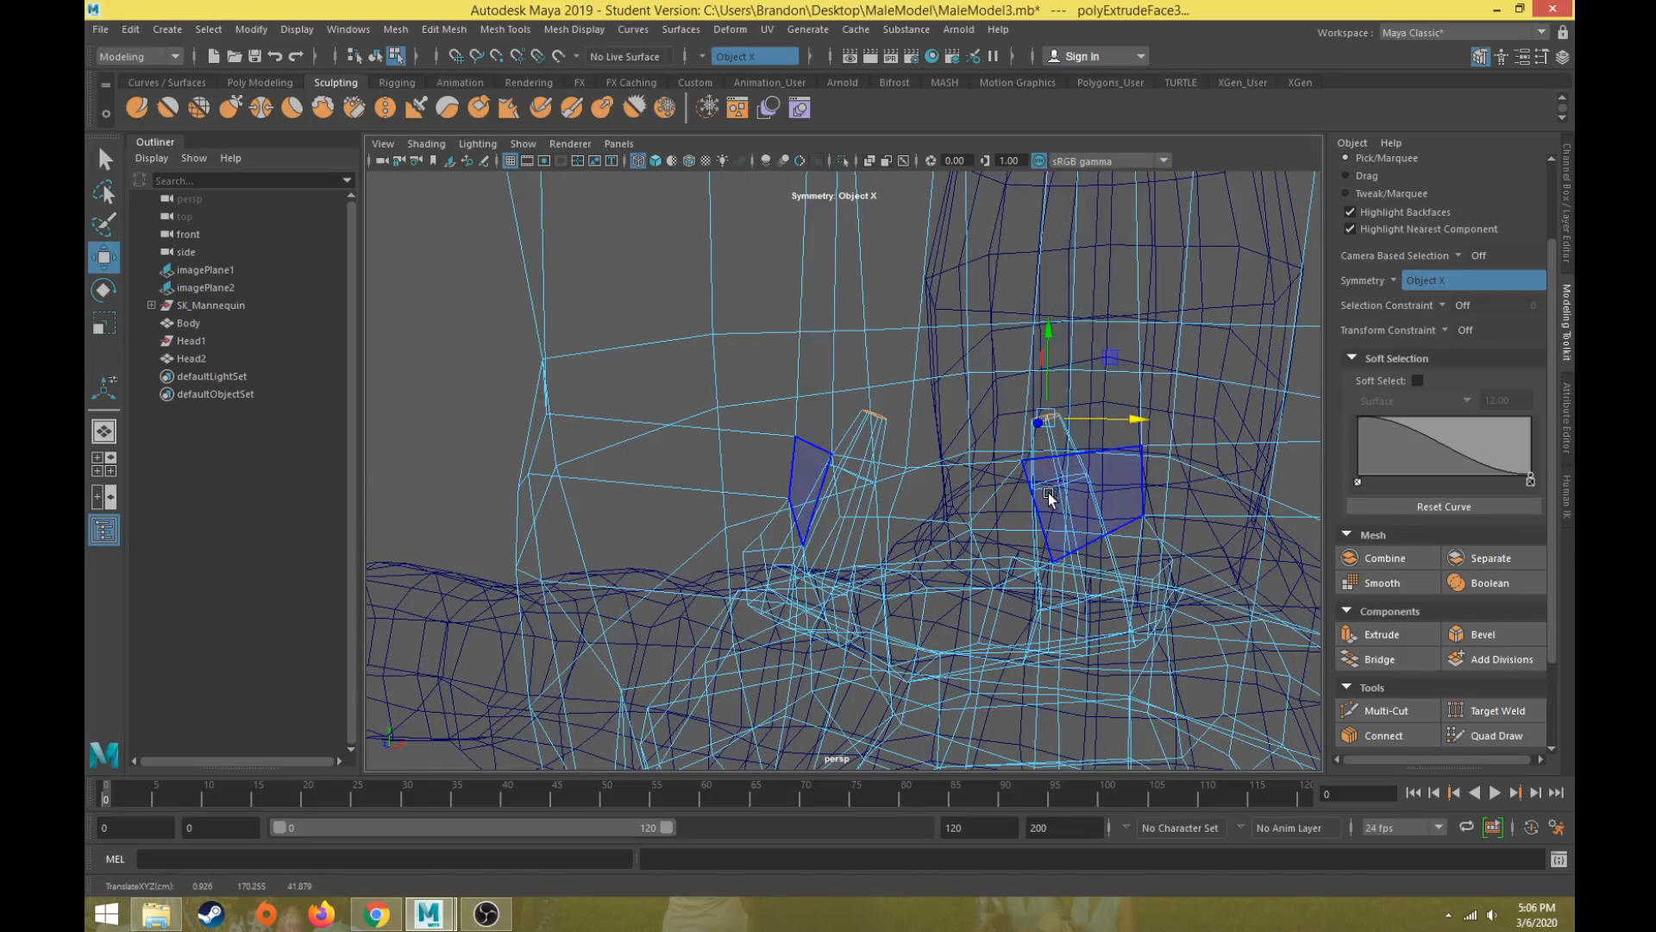
pyautogui.press('5')
pyautogui.keyDown('alt'); pyautogui.moveTo(1048, 493); pyautogui.dragTo(985, 544, button='right'); pyautogui.keyUp('alt')
pyautogui.moveTo(985, 543)
pyautogui.keyDown('alt'); pyautogui.mouseDown()
pyautogui.moveTo(987, 424)
pyautogui.moveTo(1035, 418)
pyautogui.moveTo(943, 437)
pyautogui.moveTo(986, 437)
pyautogui.moveTo(980, 458)
pyautogui.moveTo(872, 447)
pyautogui.moveTo(809, 485)
pyautogui.moveTo(759, 481)
pyautogui.moveTo(787, 432)
pyautogui.moveTo(839, 474)
pyautogui.moveTo(777, 431)
pyautogui.mouseUp(); pyautogui.keyUp('alt')
# Step: Deselect the nostril faces and insert an edge loop through the nostril wing with the Insert Edge Loop tool
pyautogui.click(758, 406)
pyautogui.click(805, 490)
pyautogui.click(806, 542)
pyautogui.keyDown('alt'); pyautogui.moveTo(806, 542); pyautogui.dragTo(759, 539); pyautogui.keyUp('alt')
pyautogui.moveTo(731, 382); pyautogui.dragTo(598, 153, button='right')
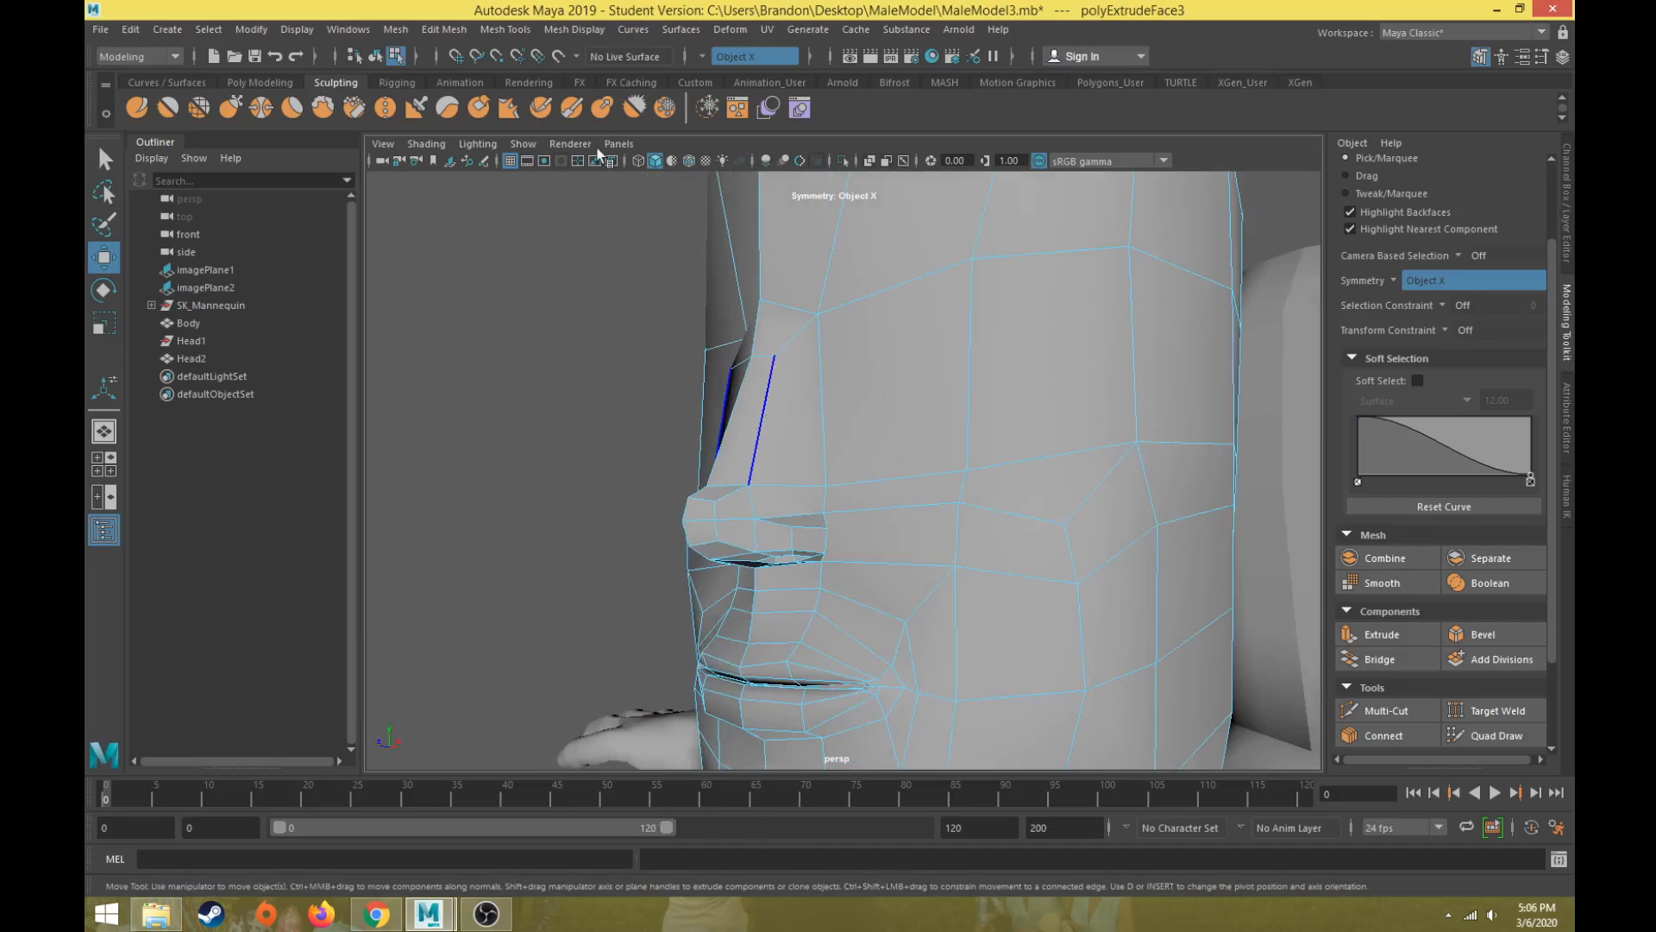
pyautogui.click(562, 28)
pyautogui.click(548, 164)
pyautogui.keyDown('alt'); pyautogui.moveTo(742, 370); pyautogui.dragTo(873, 349); pyautogui.keyUp('alt')
pyautogui.keyDown('alt'); pyautogui.moveTo(873, 350); pyautogui.dragTo(758, 432); pyautogui.keyUp('alt')
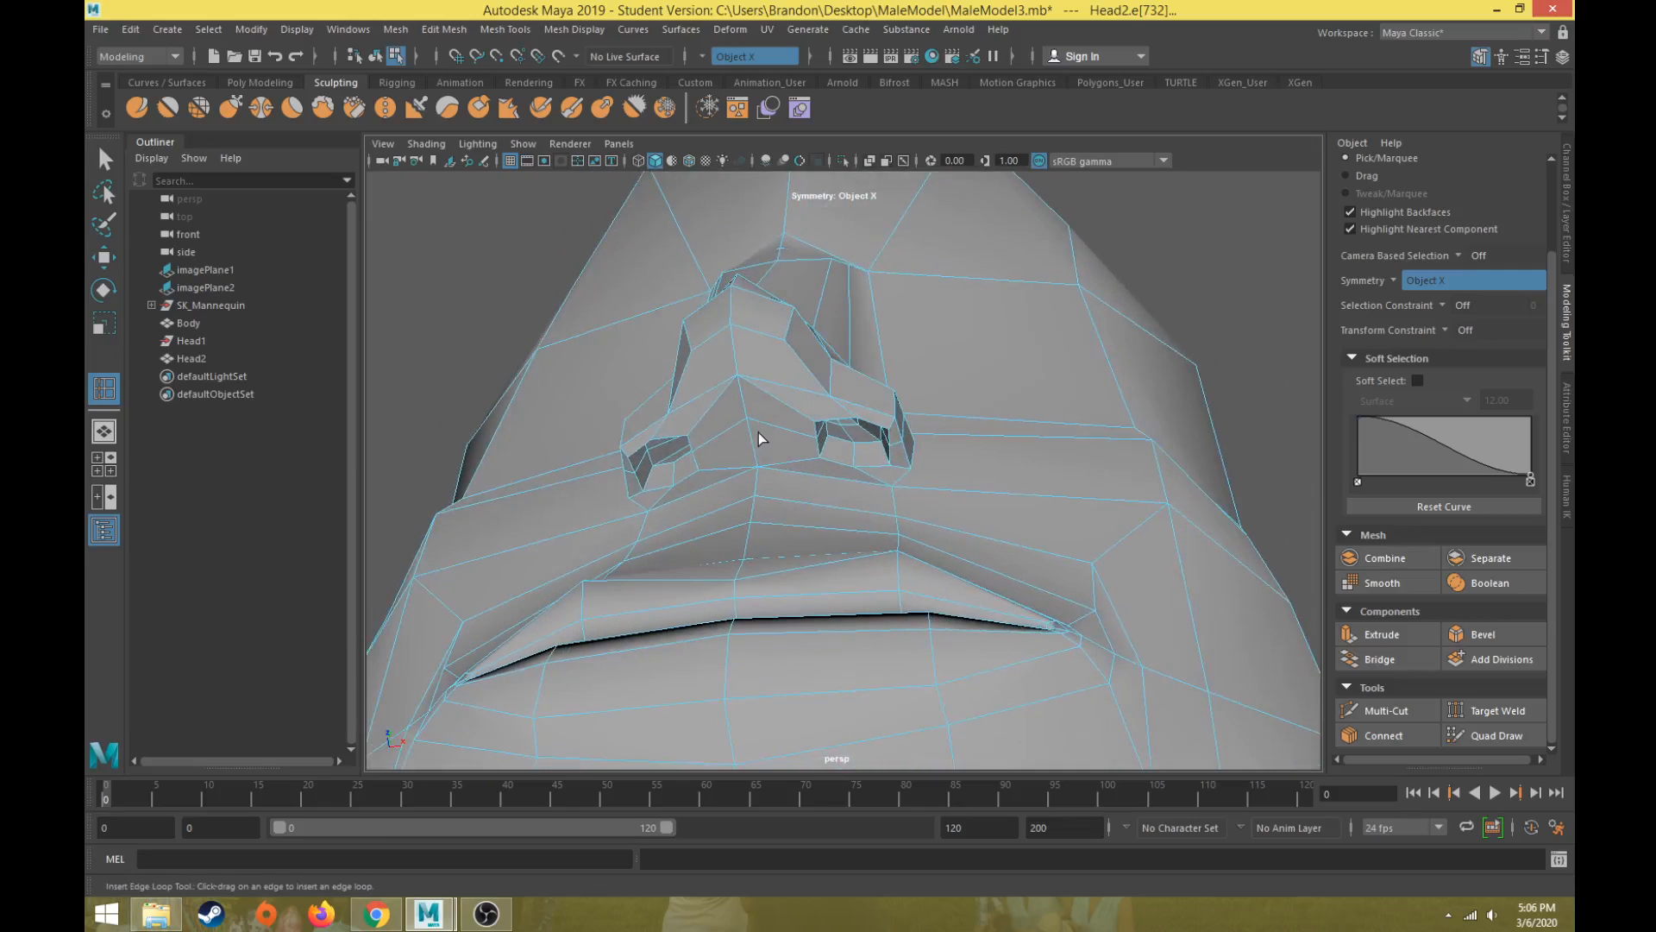
# Step: Select the new edges on the nostril wing and move them outward along X to round the wings
pyautogui.press('w')
pyautogui.moveTo(816, 424); pyautogui.dragTo(809, 376, button='right')
pyautogui.click(821, 430)
pyautogui.moveTo(857, 421); pyautogui.dragTo(932, 403)
pyautogui.scroll(4, 874, 483)
pyautogui.click(944, 383)
pyautogui.click(983, 369)
pyautogui.moveTo(991, 370); pyautogui.dragTo(839, 542)
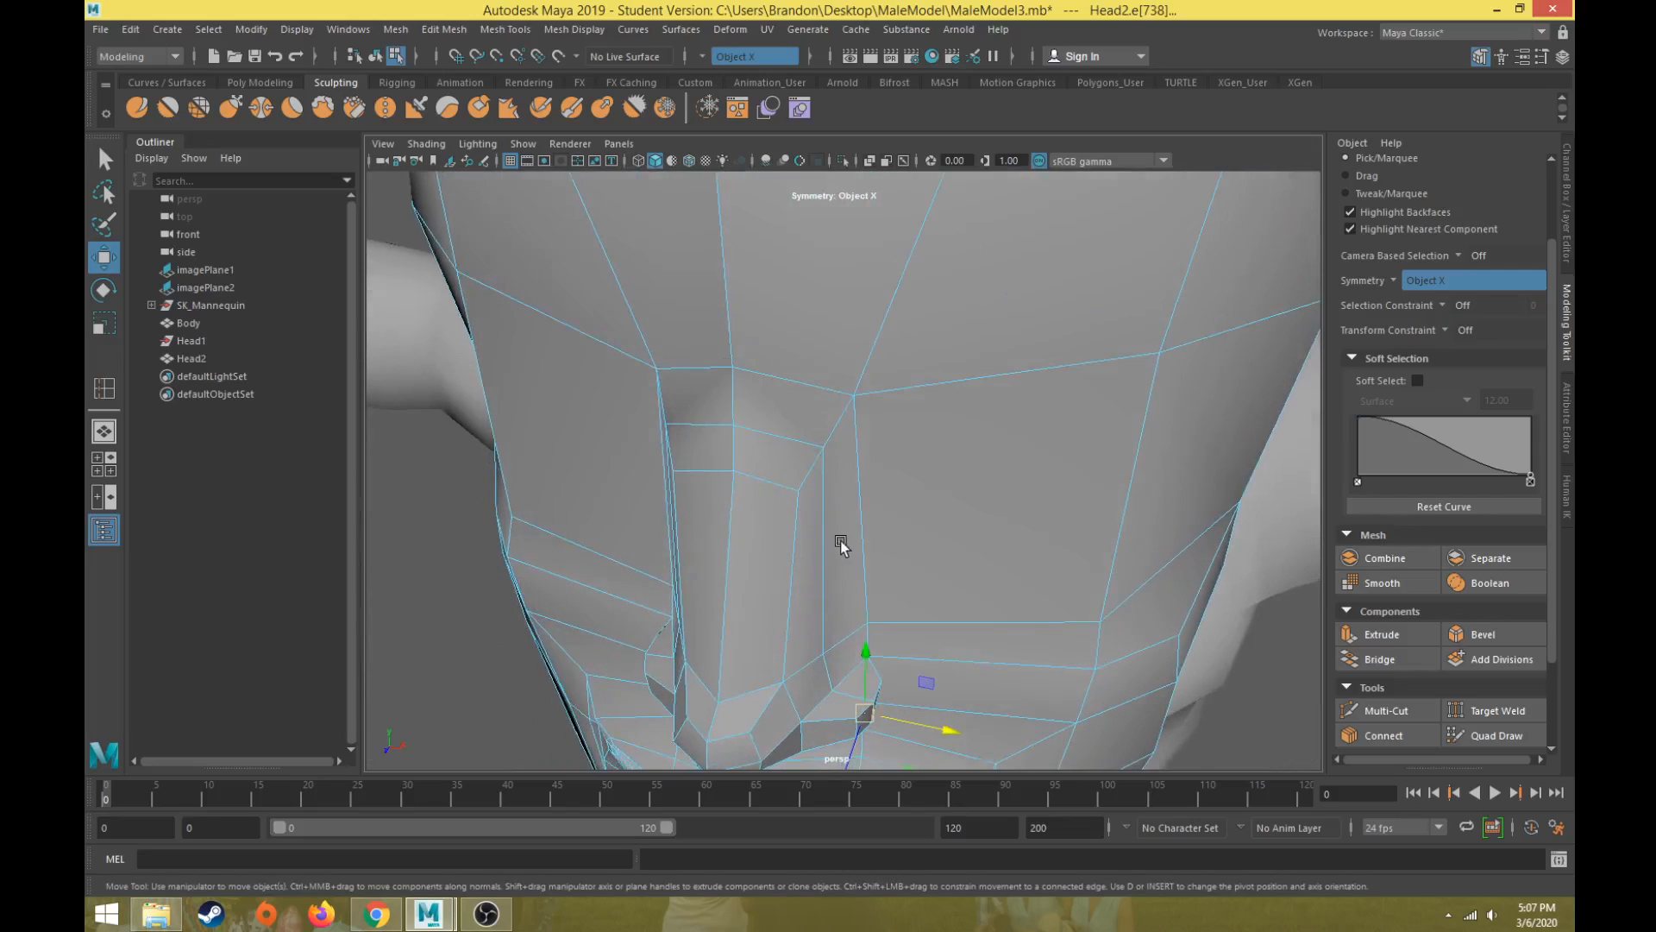
# Step: Switch to vertex selection and reposition the vertices along the side of the upper nose bridge
pyautogui.moveTo(826, 448); pyautogui.dragTo(750, 431, button='right')
pyautogui.click(821, 448)
pyautogui.moveTo(849, 455); pyautogui.dragTo(816, 509)
pyautogui.click(799, 496)
# Step: Adjust the vertices on the upper part of the nostril wing
pyautogui.click(822, 658)
pyautogui.moveTo(869, 710); pyautogui.dragTo(876, 742)
pyautogui.click(841, 688)
pyautogui.keyDown('alt'); pyautogui.moveTo(852, 716); pyautogui.dragTo(832, 569, button='middle'); pyautogui.keyUp('alt')
pyautogui.keyDown('alt'); pyautogui.moveTo(832, 570); pyautogui.dragTo(641, 490); pyautogui.keyUp('alt')
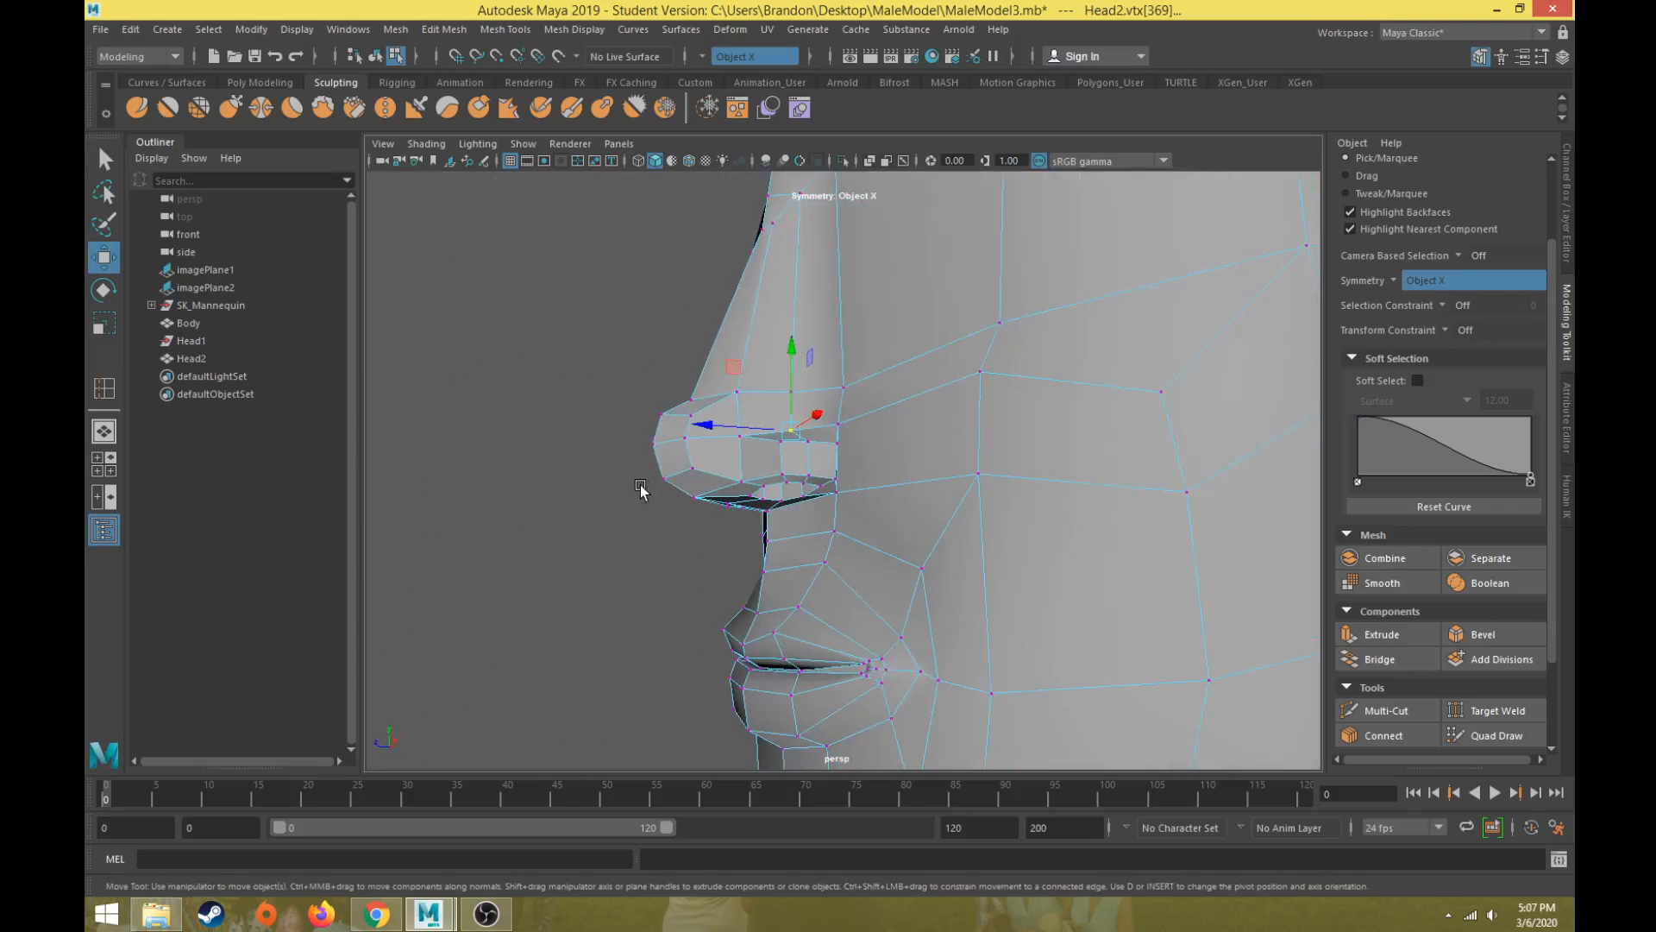
# Step: Adjust the height of the vertex on the underside of the nose tip
pyautogui.keyDown('alt'); pyautogui.moveTo(641, 489); pyautogui.dragTo(769, 511, button='right'); pyautogui.keyUp('alt')
pyautogui.keyDown('alt'); pyautogui.moveTo(769, 511); pyautogui.dragTo(868, 436, button='middle'); pyautogui.keyUp('alt')
pyautogui.keyDown('alt'); pyautogui.moveTo(869, 436); pyautogui.dragTo(833, 421); pyautogui.keyUp('alt')
pyautogui.click(818, 432)
pyautogui.click(760, 422)
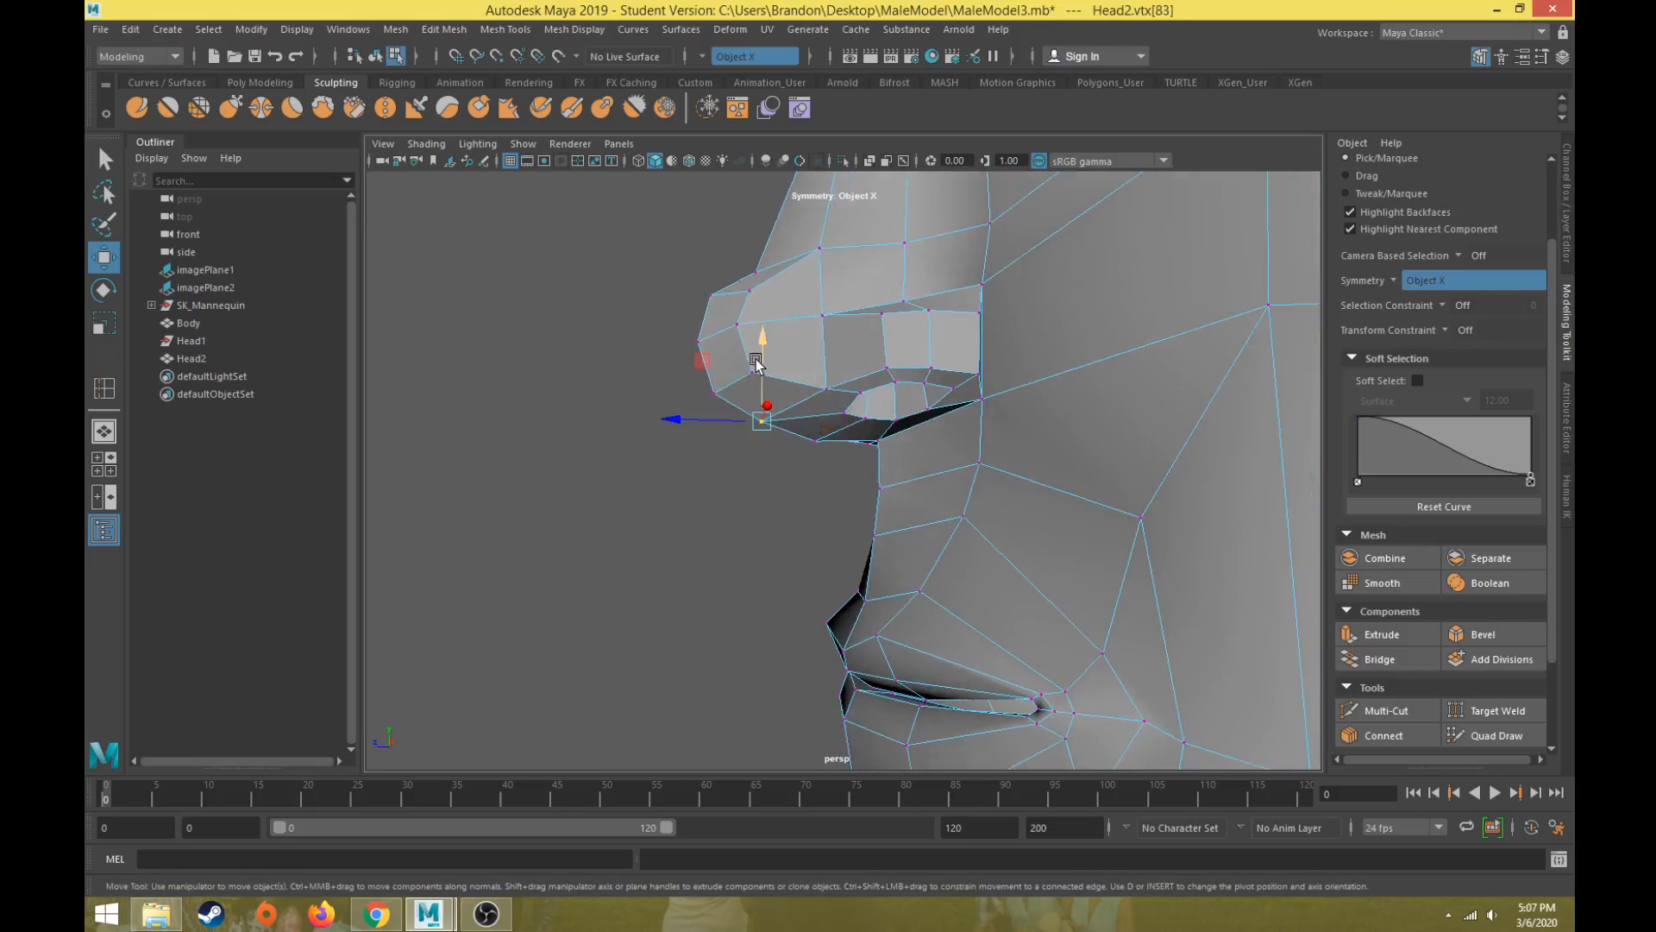
# Step: Return to object mode and check the nose against the whole head
pyautogui.keyDown('alt'); pyautogui.moveTo(695, 370); pyautogui.dragTo(865, 450); pyautogui.keyUp('alt')
pyautogui.keyDown('alt'); pyautogui.moveTo(865, 451); pyautogui.dragTo(850, 481, button='right'); pyautogui.keyUp('alt')
pyautogui.keyDown('alt'); pyautogui.moveTo(850, 481); pyautogui.dragTo(845, 486, button='middle'); pyautogui.keyUp('alt')
pyautogui.keyDown('alt'); pyautogui.moveTo(862, 558); pyautogui.dragTo(861, 411); pyautogui.keyUp('alt')
pyautogui.moveTo(861, 412); pyautogui.dragTo(897, 399, button='right')
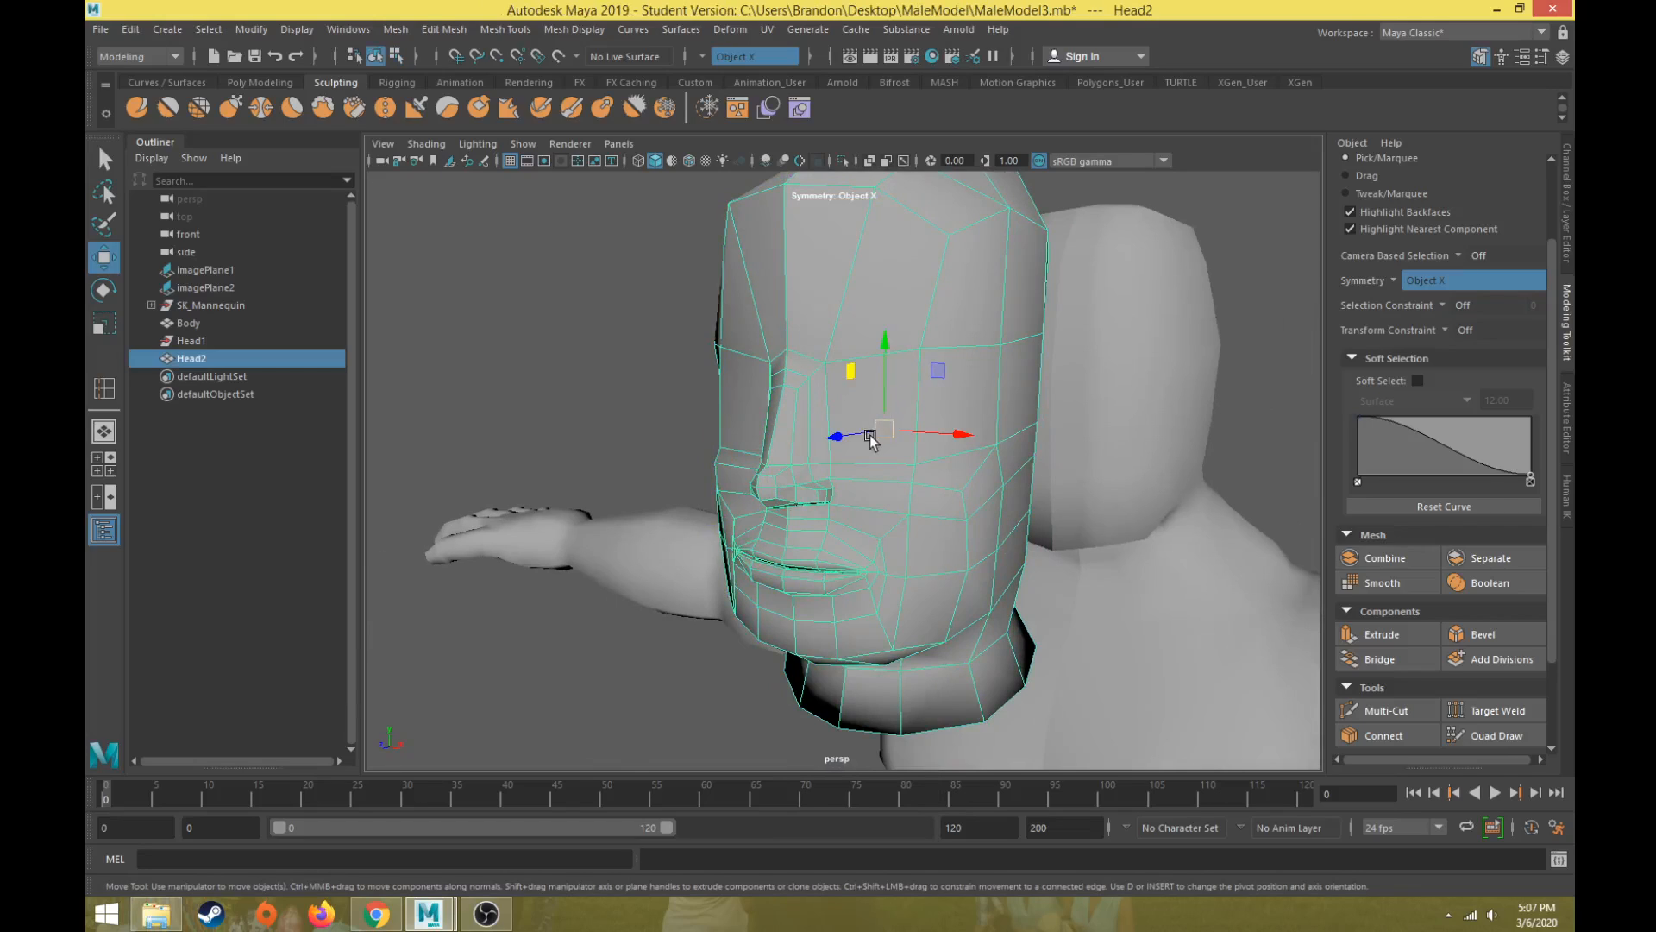